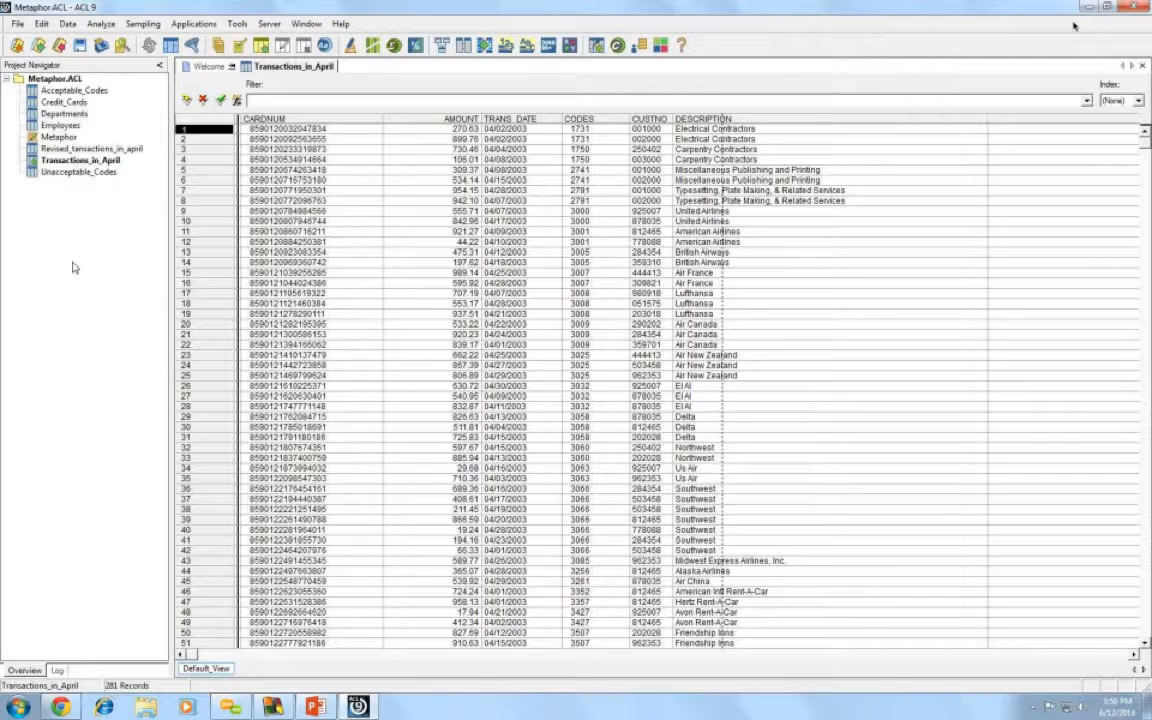
# - Open the Revised_tansactions_in_april table with its 273 card transaction records
pyautogui.doubleClick(68, 148)
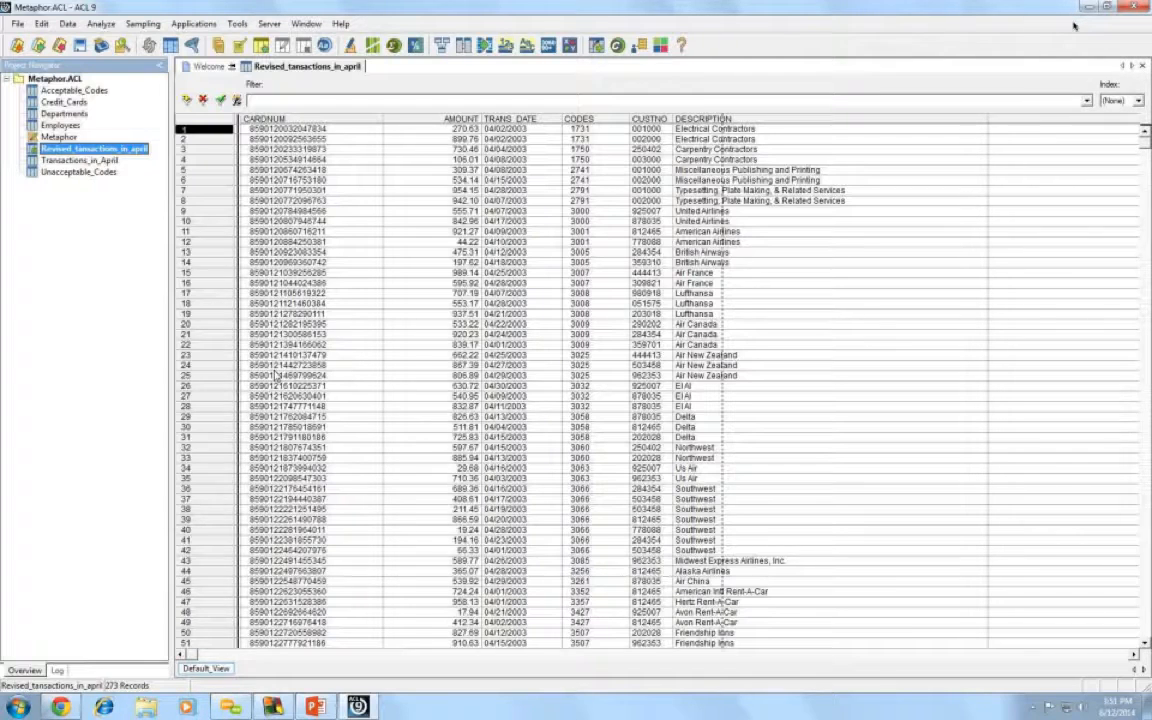
pyautogui.click(648, 119)
pyautogui.click(740, 190)
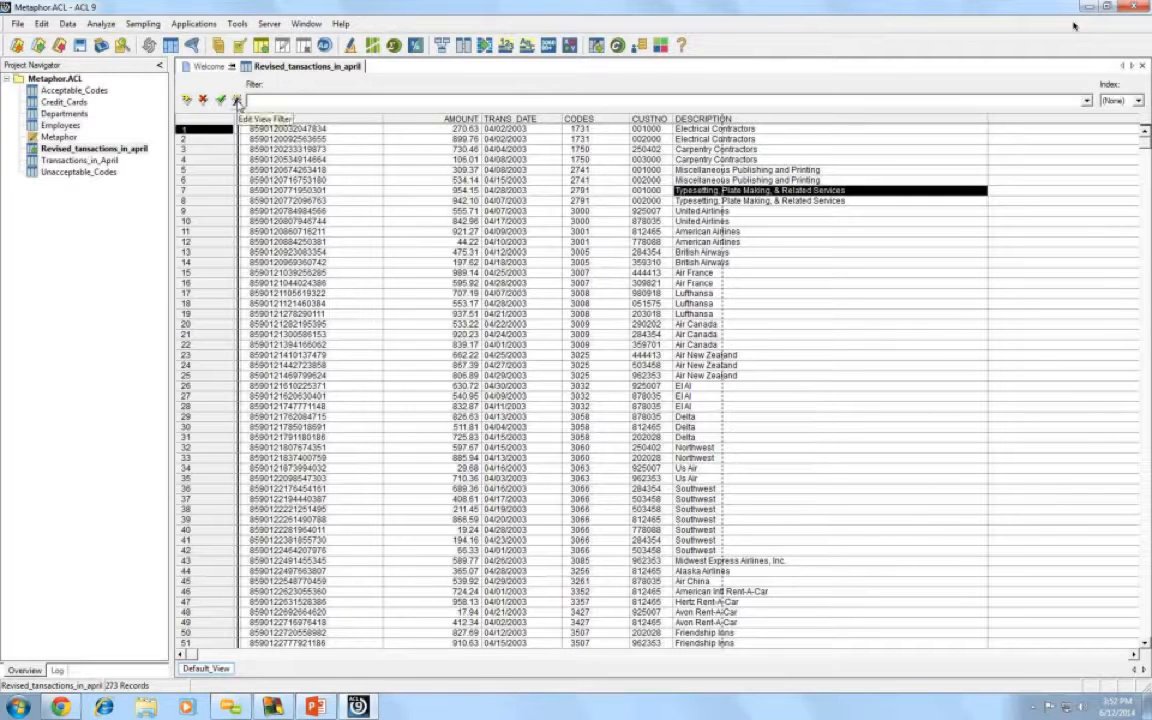
# - Build the view filter expression CUSTNO = 444413 in the filter editor
pyautogui.click(237, 100)
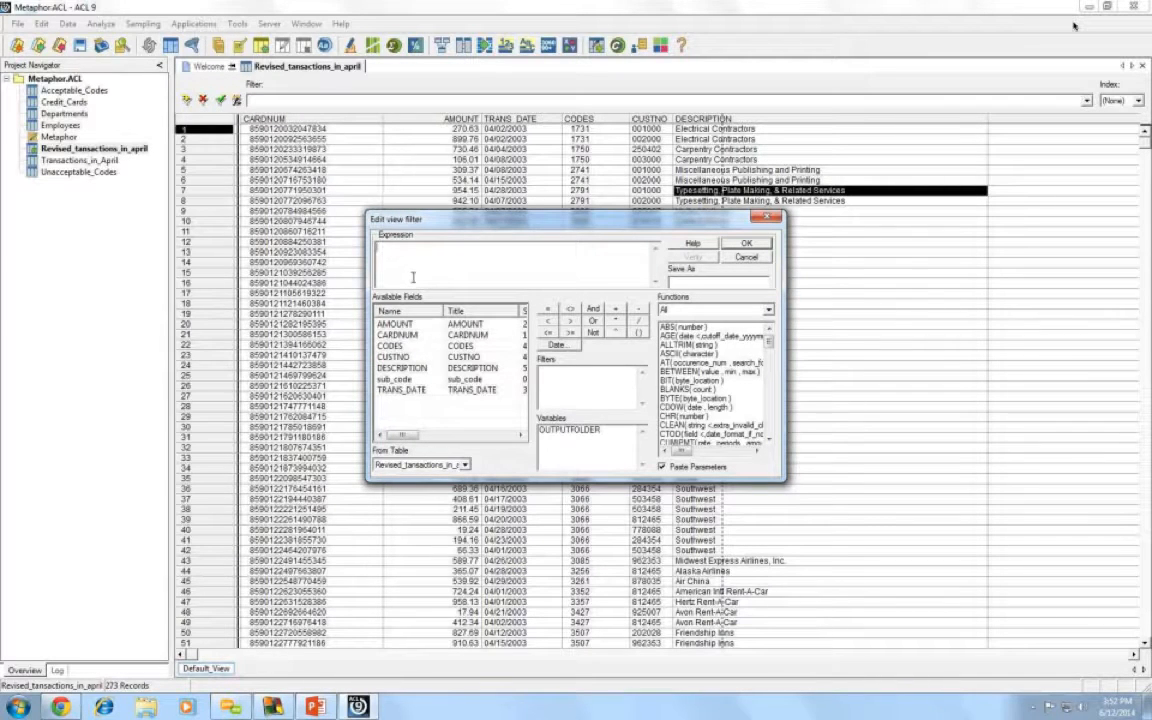
pyautogui.doubleClick(392, 358)
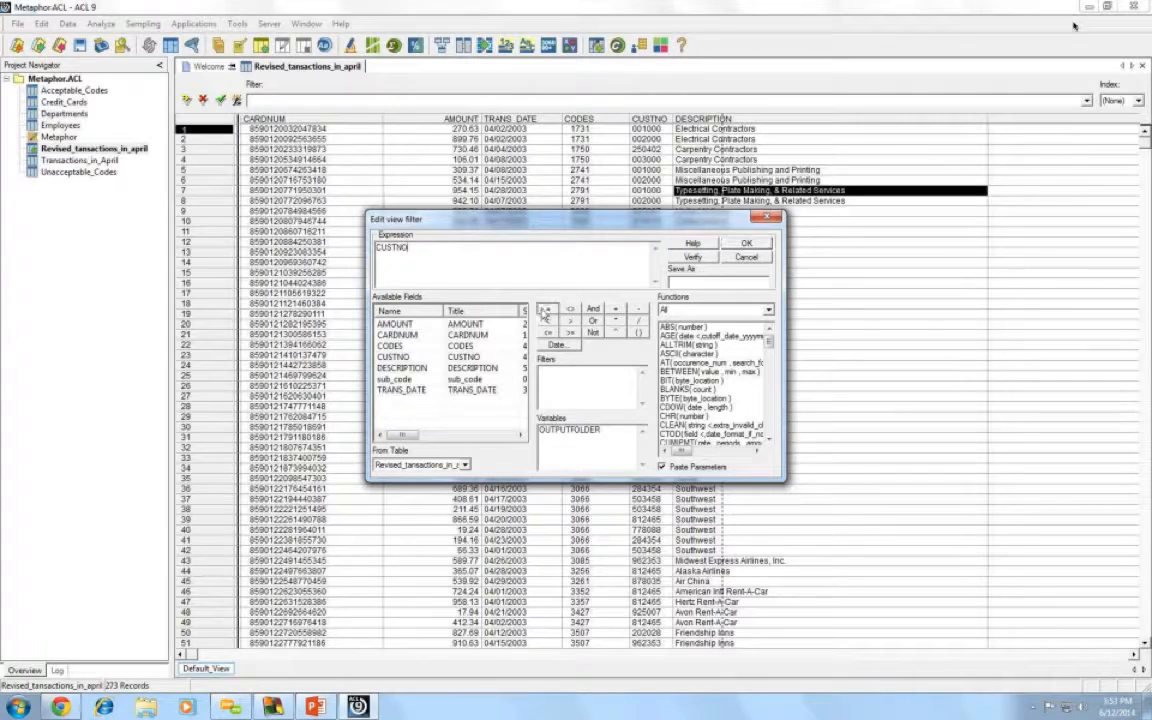
pyautogui.click(547, 309)
pyautogui.write('444413')
# - Quote the value to make the filter CUSTNO = "444413", verify it, and apply it
pyautogui.click(695, 258)
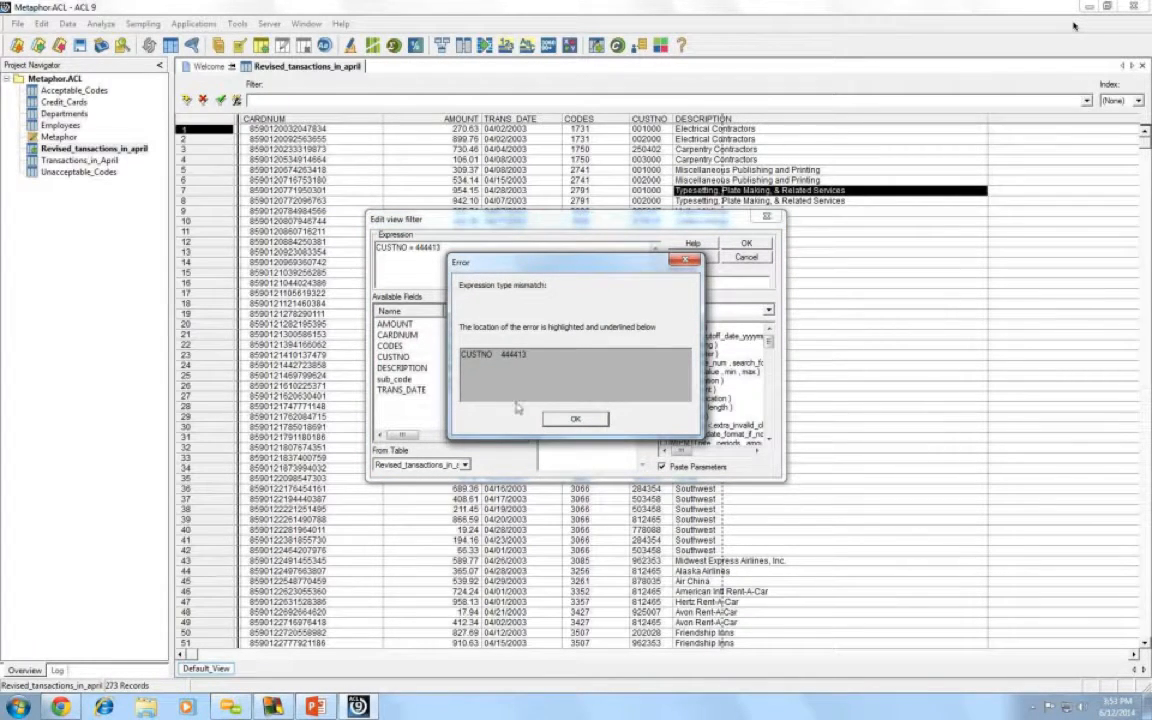
pyautogui.click(575, 420)
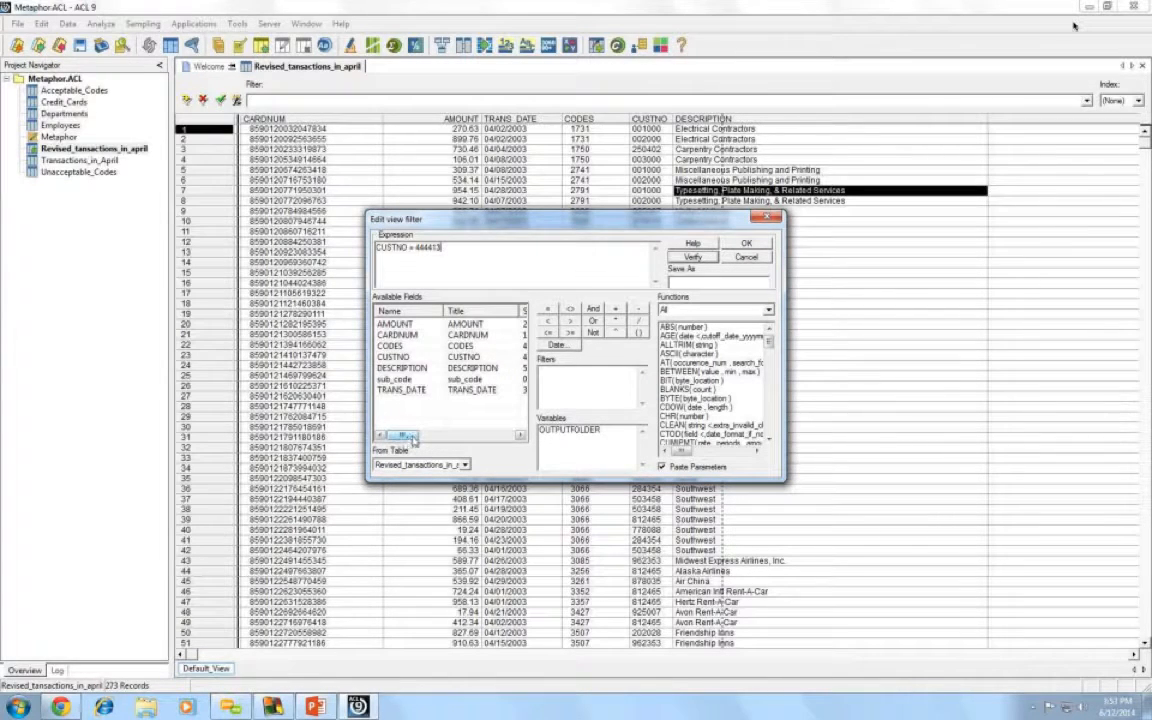
pyautogui.moveTo(401, 435); pyautogui.dragTo(419, 435)
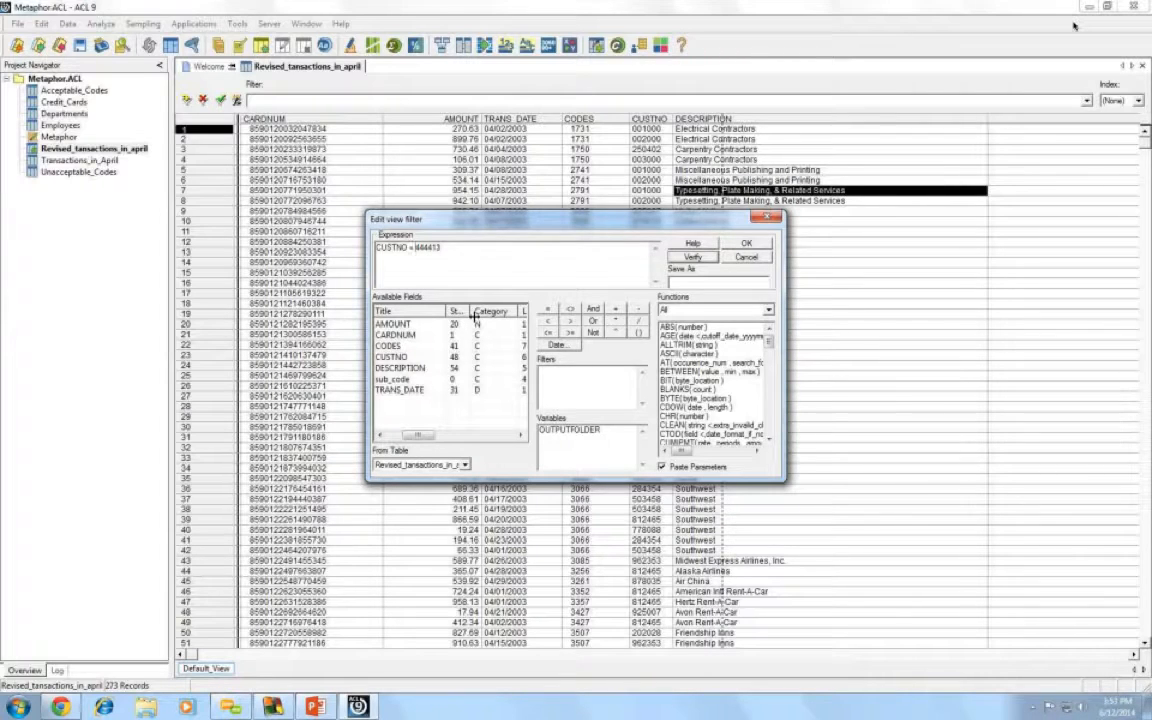
pyautogui.write('"')
pyautogui.press('End')
pyautogui.write('"')
pyautogui.click(692, 257)
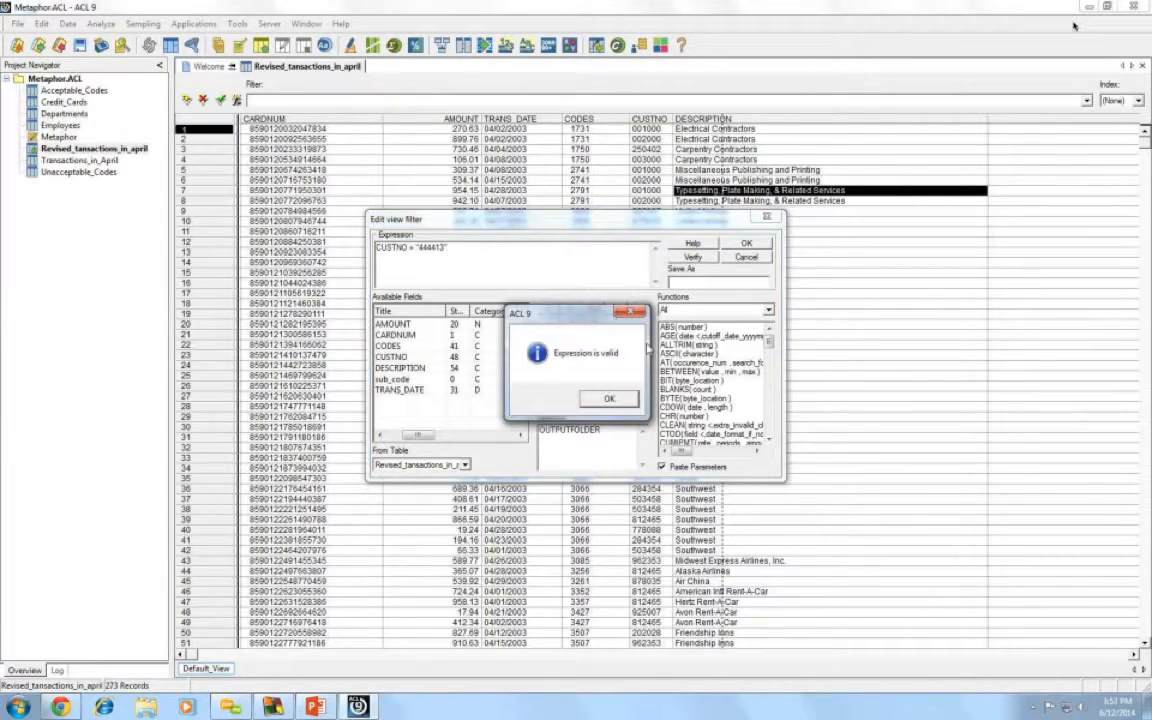
pyautogui.click(603, 399)
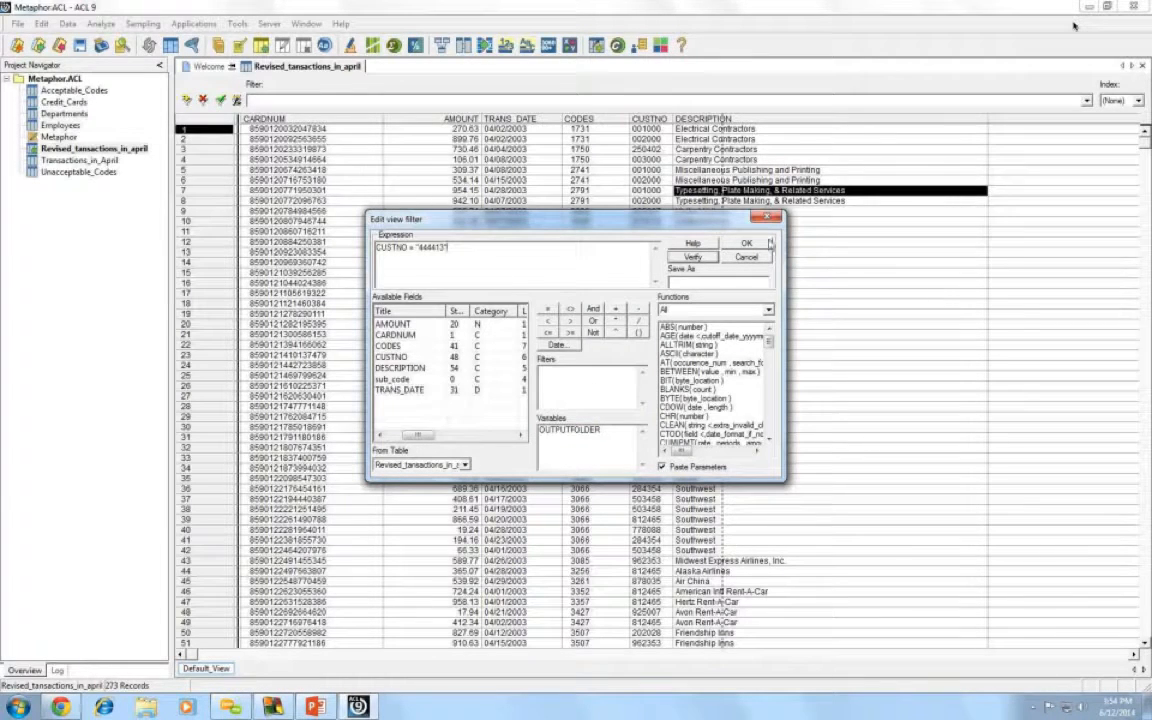
pyautogui.click(764, 244)
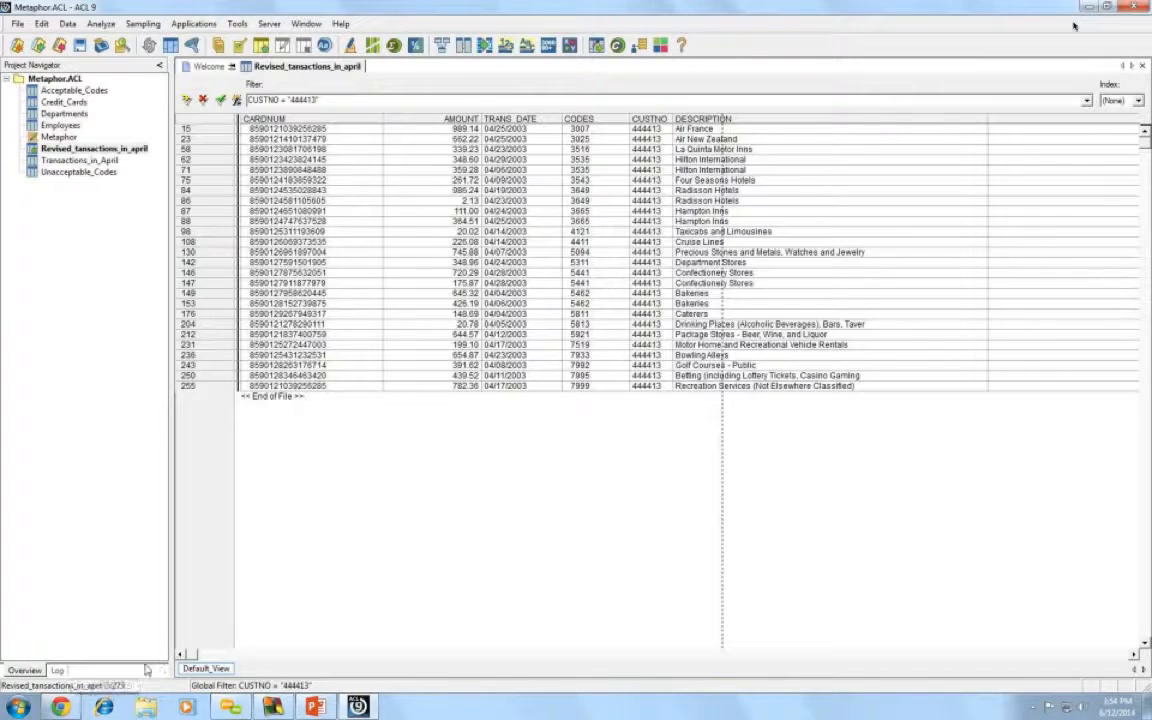
pyautogui.click(237, 101)
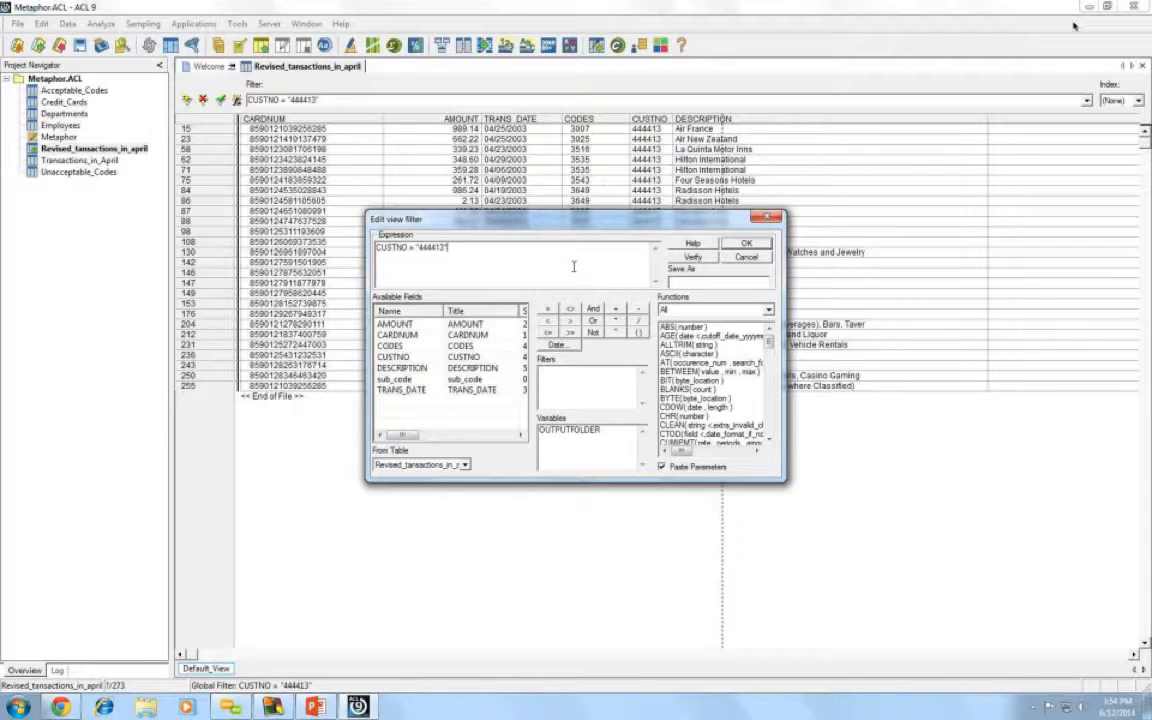
pyautogui.click(758, 245)
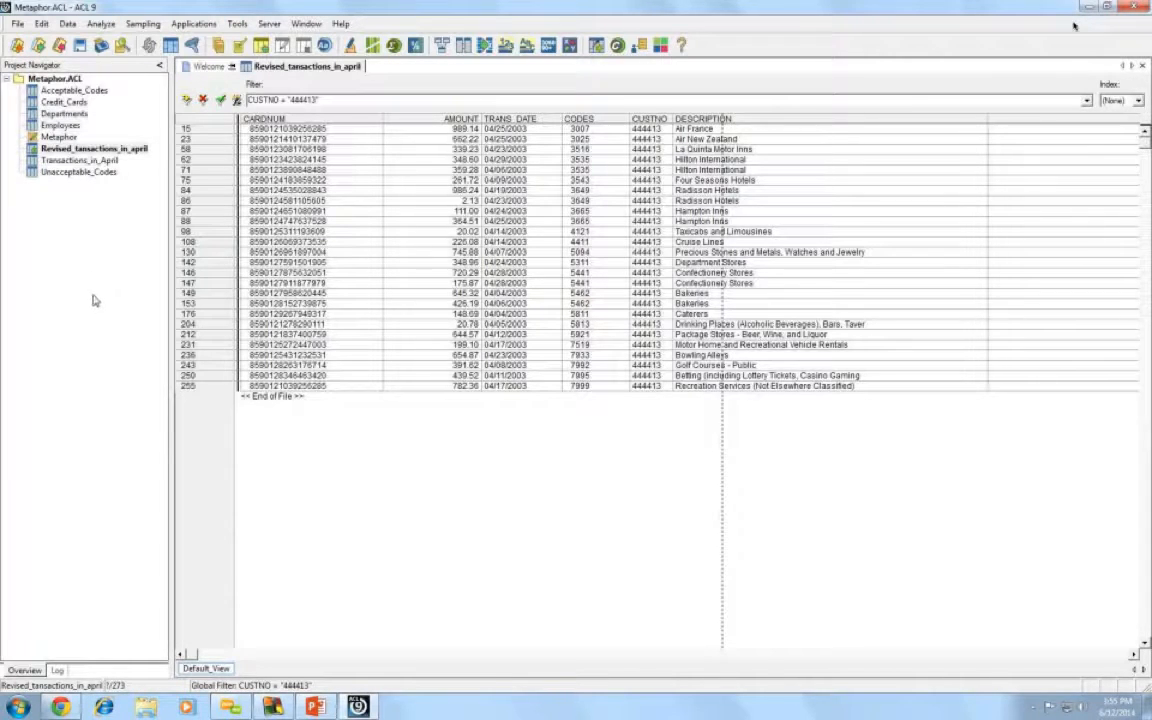
# - Count the filtered records, finding 26 of 273 for CUSTNO 444413
pyautogui.click(101, 24)
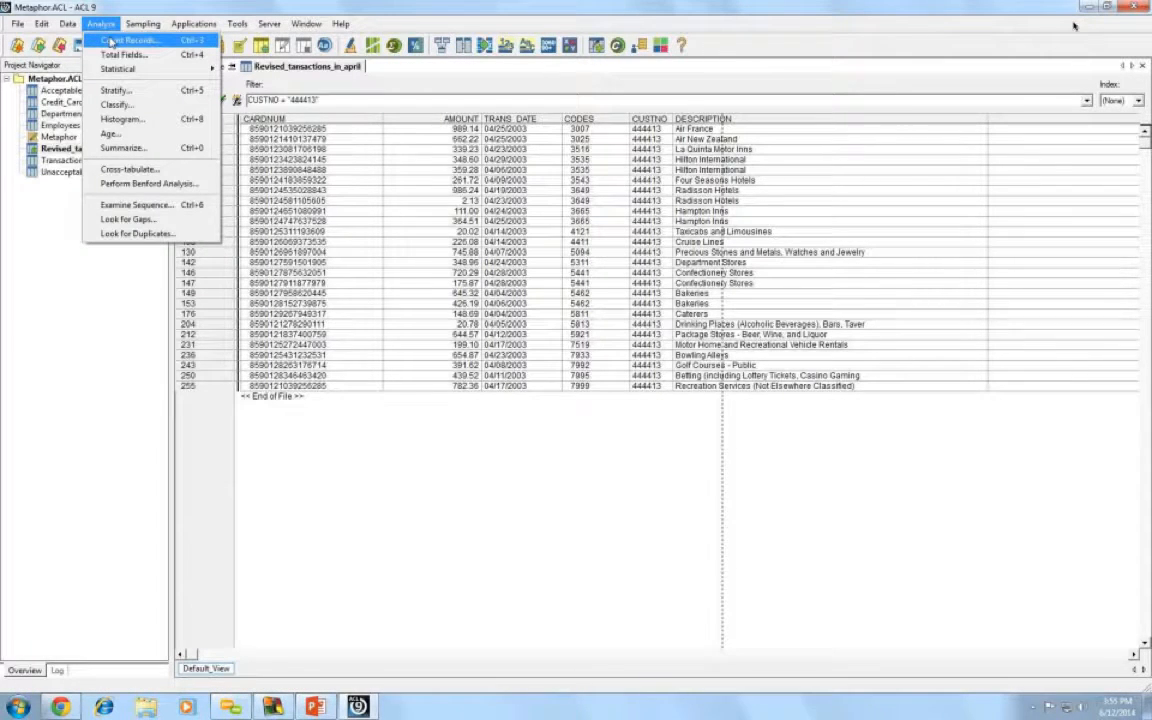
pyautogui.click(111, 41)
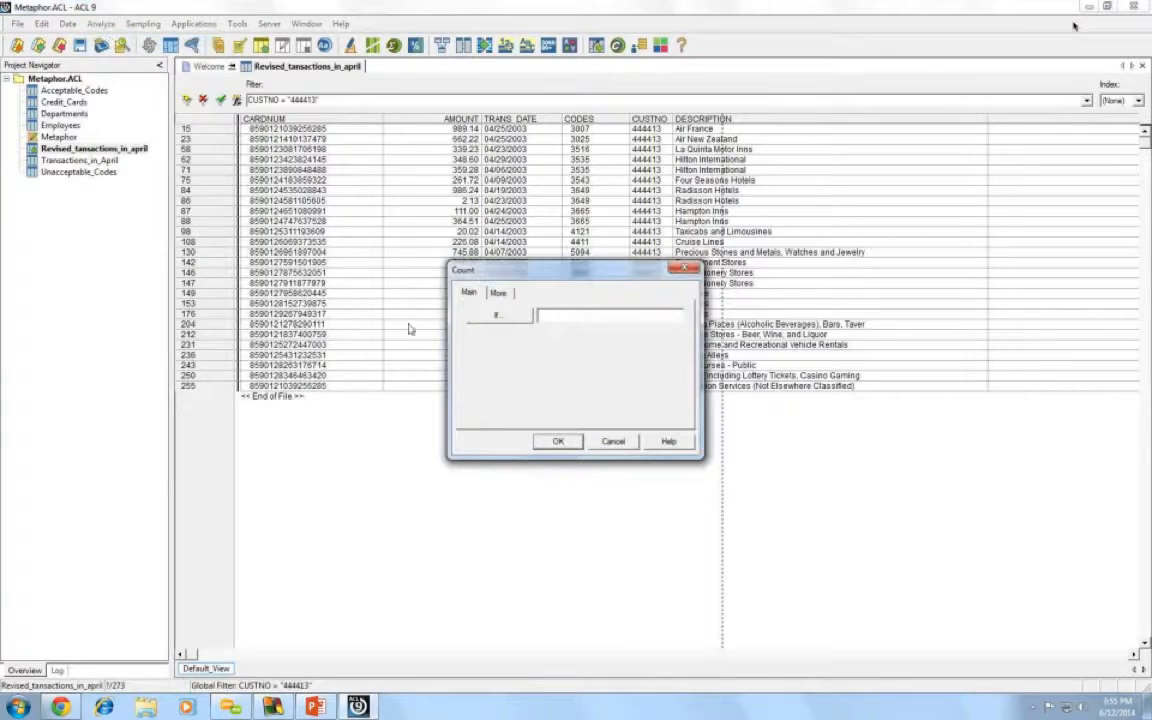
pyautogui.click(555, 442)
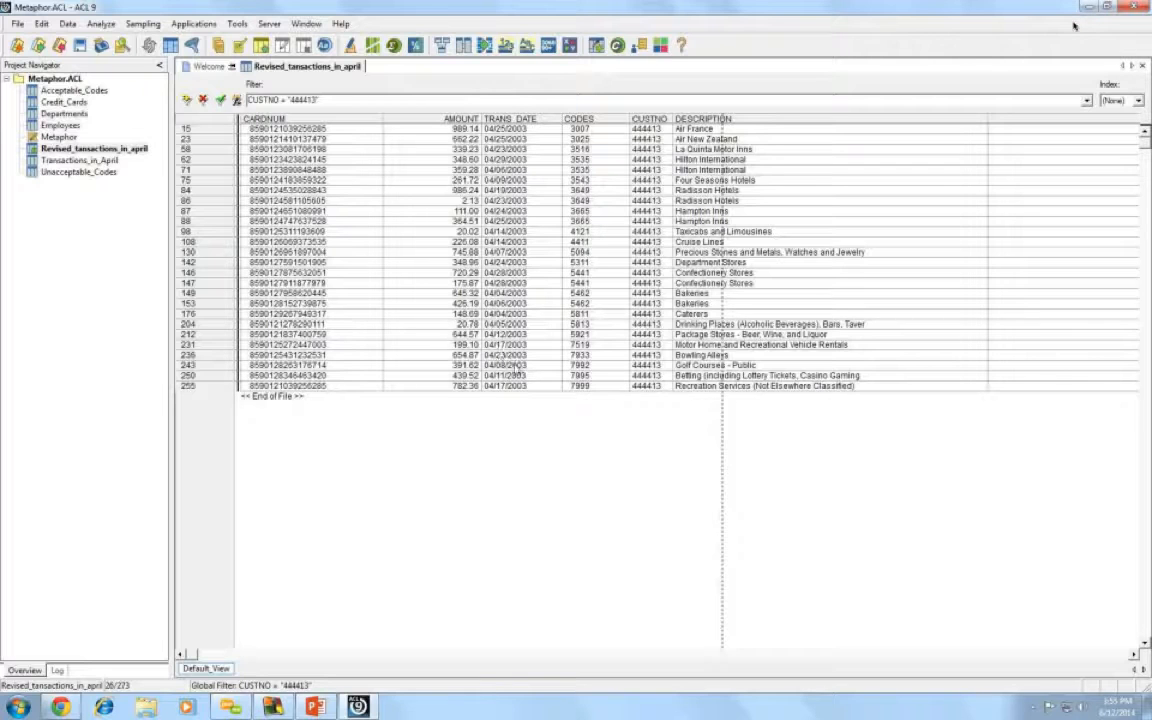
# - Extract the 26 filtered records into a new table named _44413
pyautogui.click(68, 24)
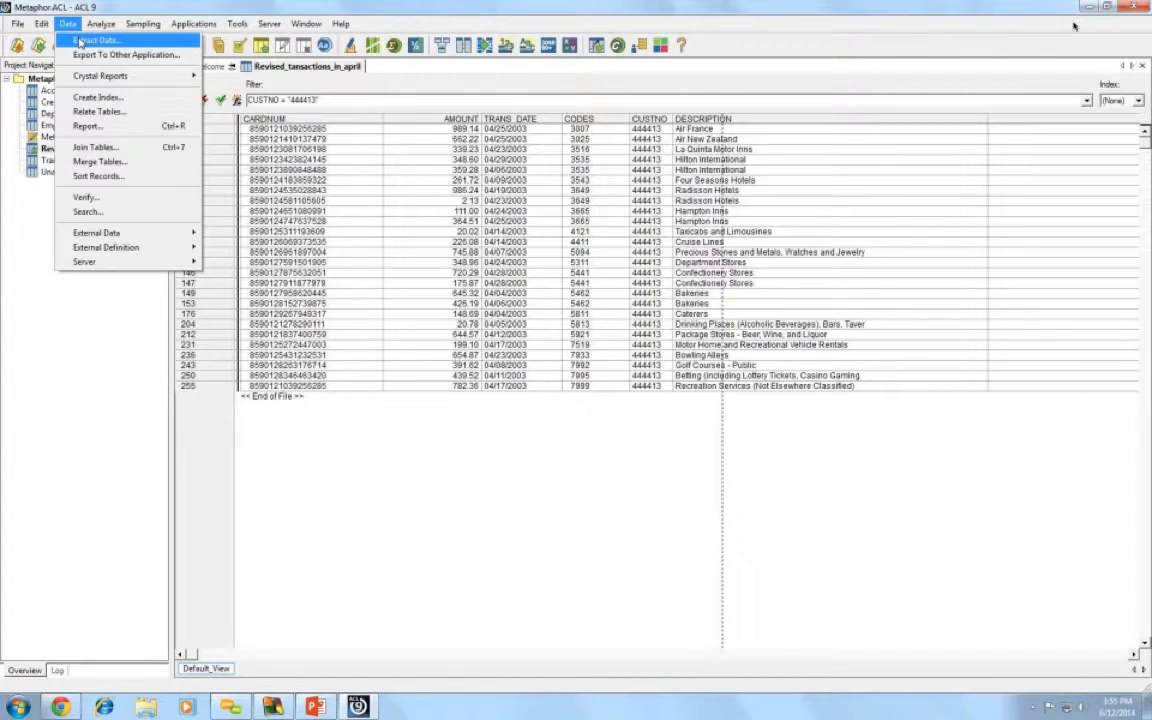
pyautogui.click(80, 41)
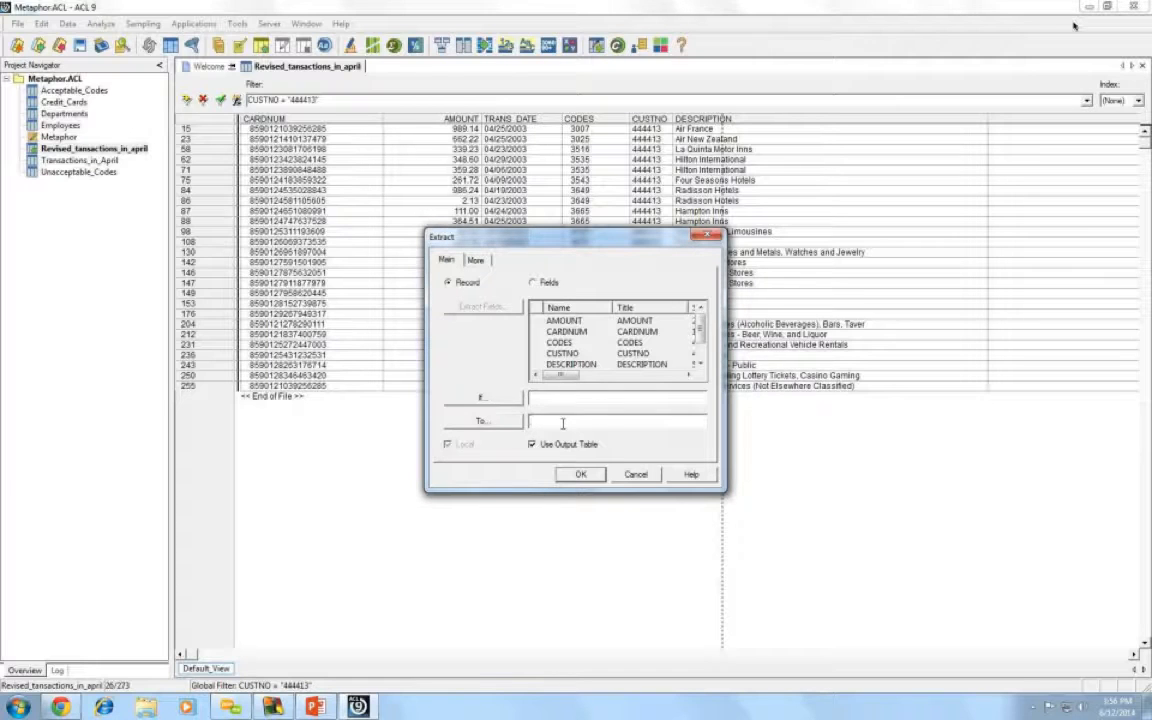
pyautogui.write('444413')
pyautogui.click(580, 474)
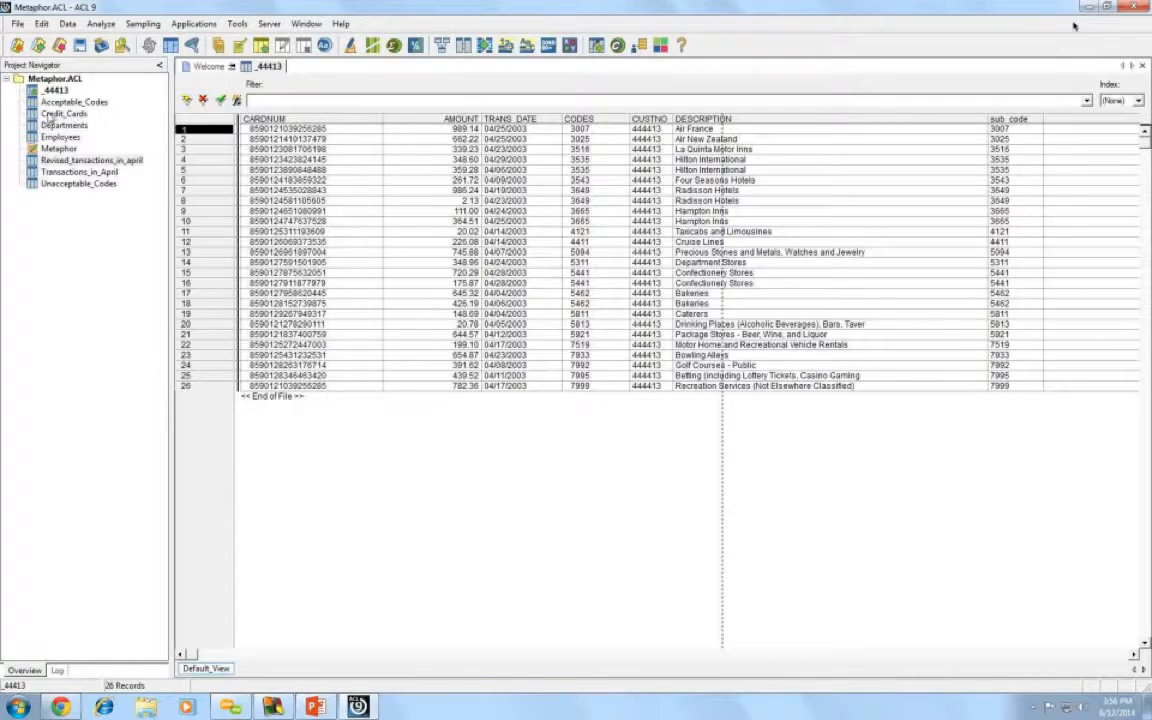
# - Open the Credit_Cards table with its 200 records
pyautogui.doubleClick(64, 115)
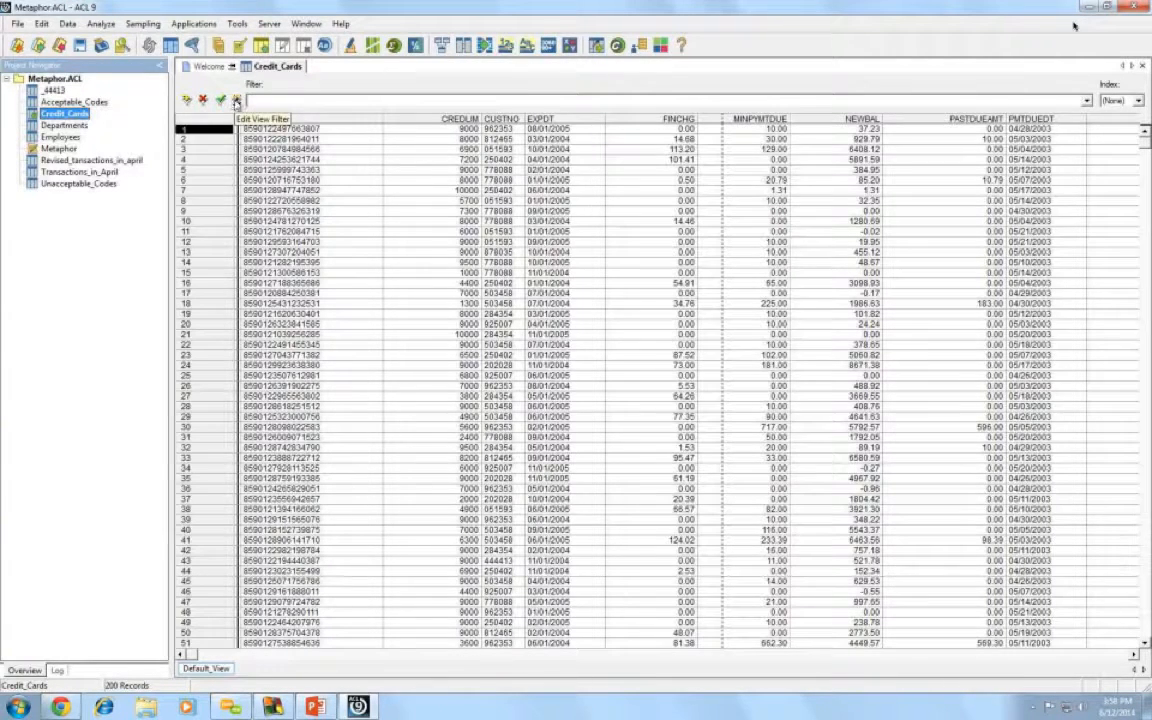
# - Apply the verified view filter NEWBAL > 2000 to the Credit_Cards table
pyautogui.click(237, 101)
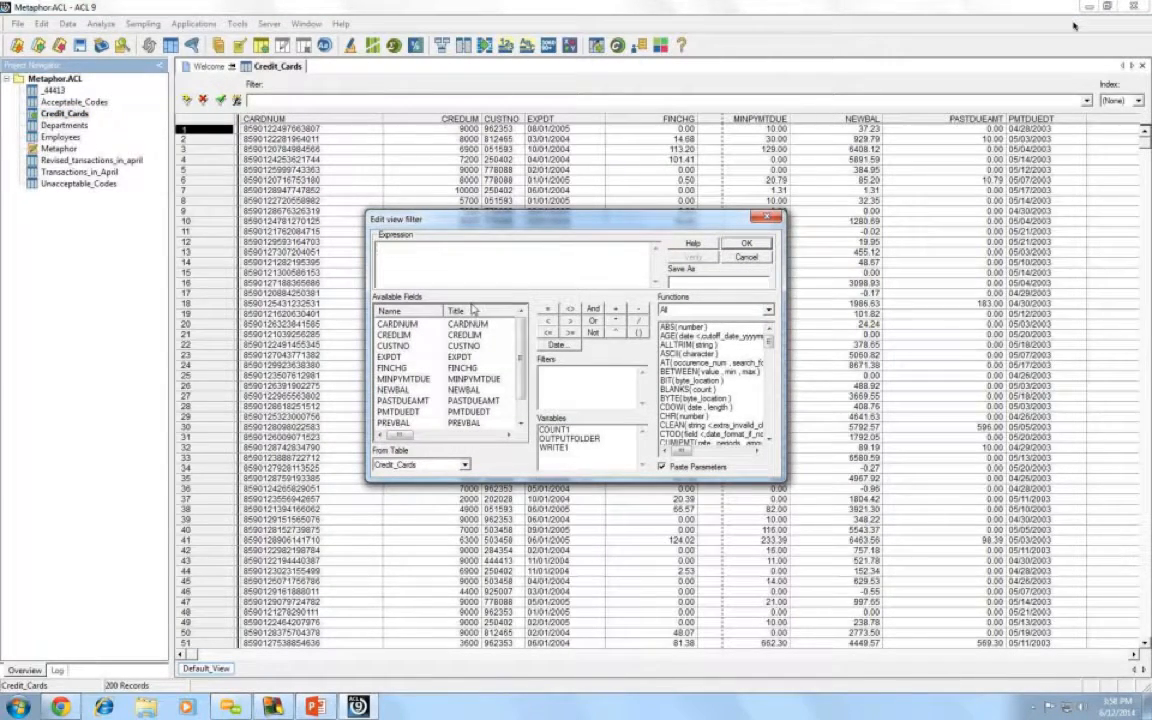
pyautogui.moveTo(523, 345); pyautogui.dragTo(524, 360)
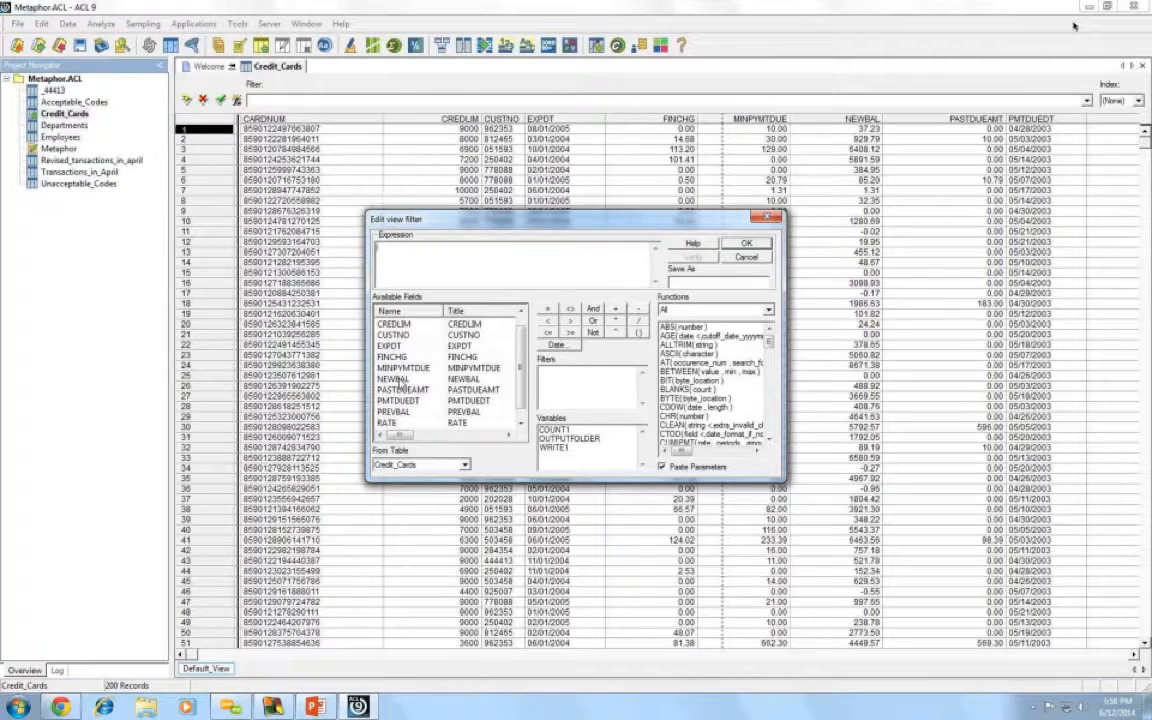
pyautogui.doubleClick(400, 383)
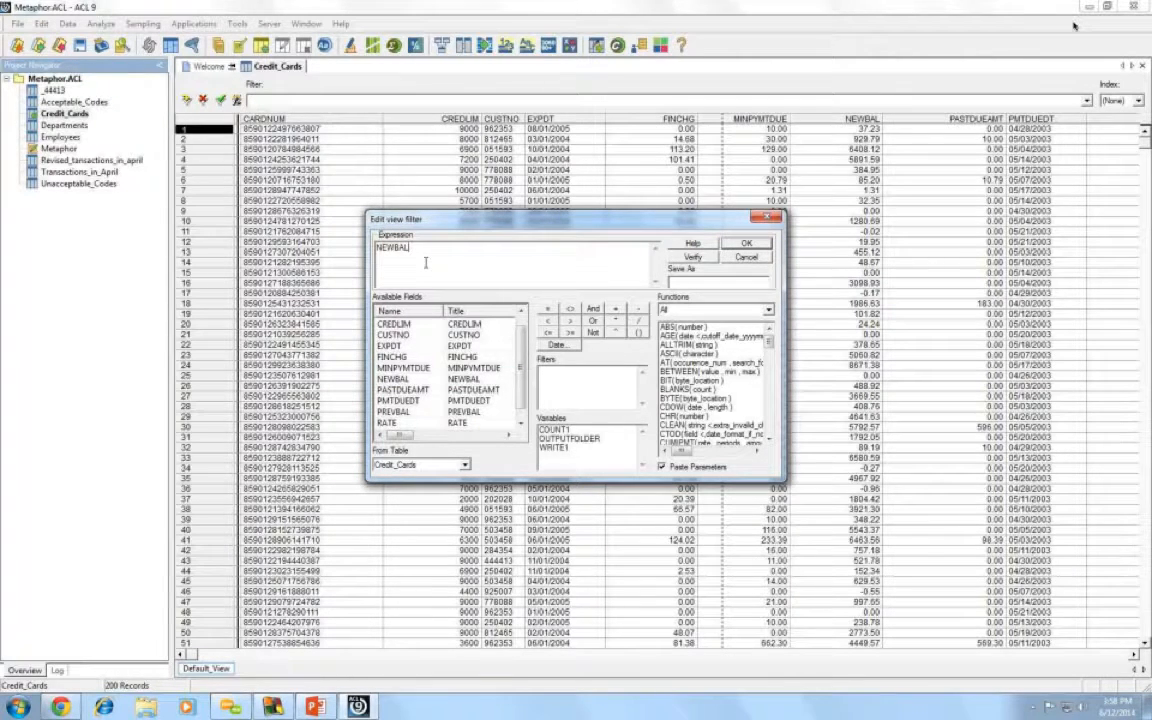
pyautogui.click(571, 321)
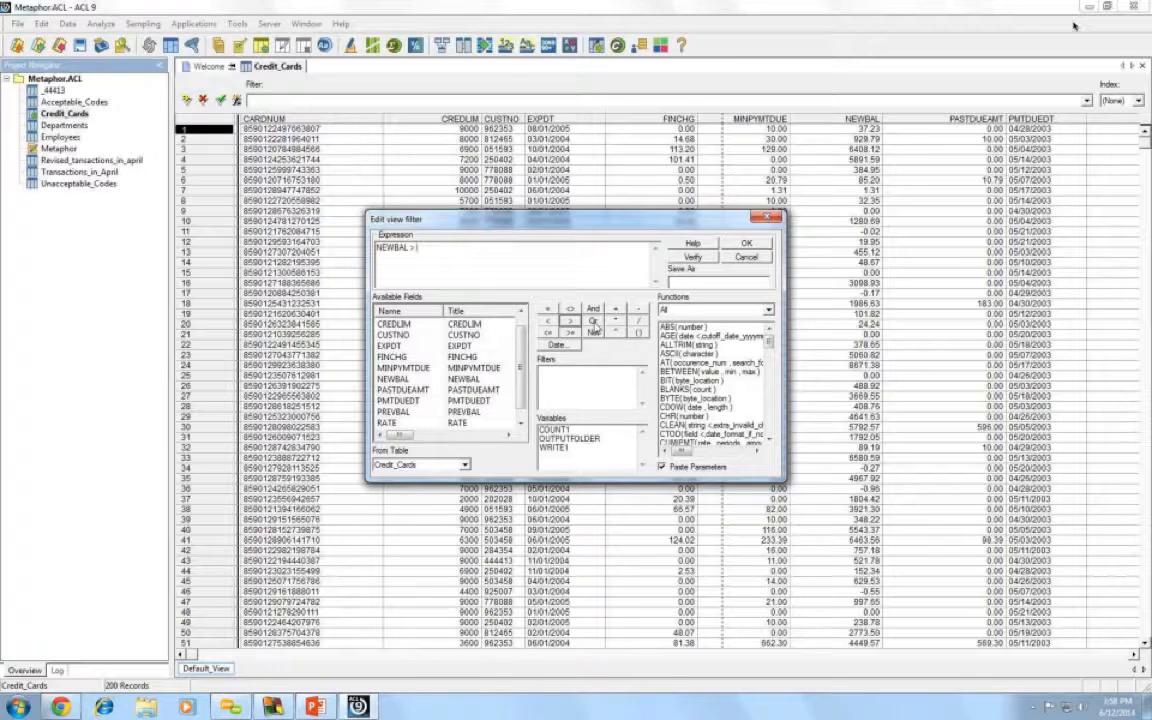
pyautogui.write('2000')
pyautogui.click(692, 258)
pyautogui.click(550, 360)
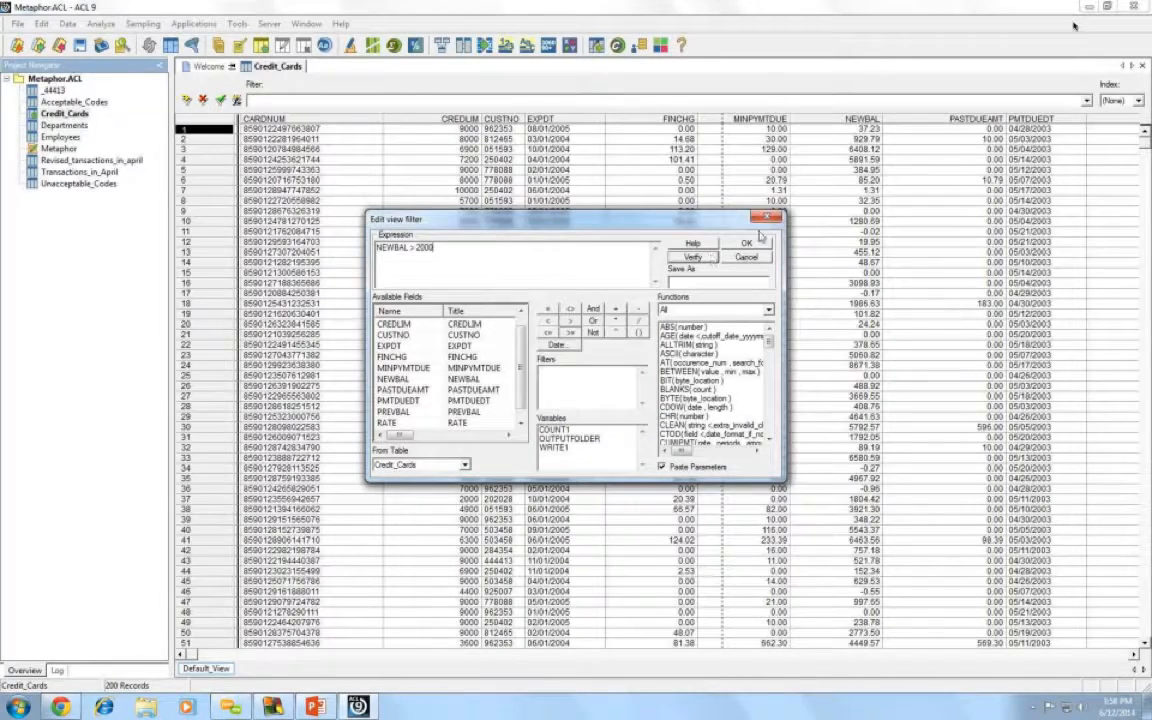
pyautogui.click(747, 243)
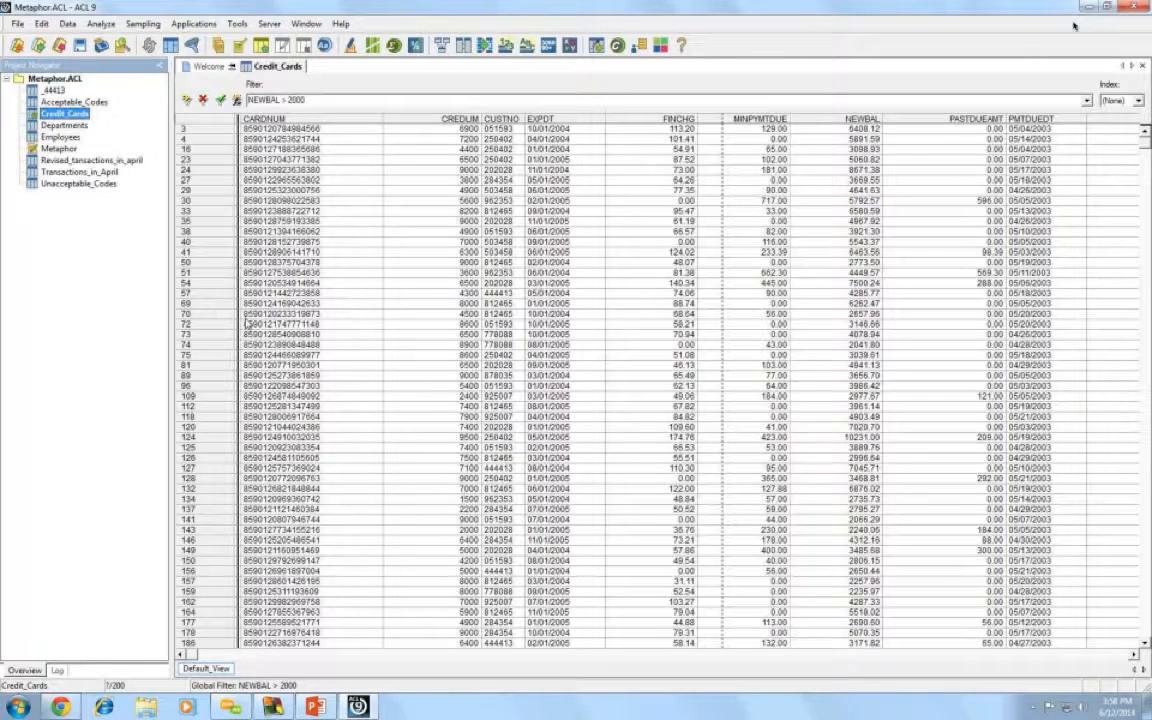
# - Count the NEWBAL > 2000 records (53 of 200) and reopen the filter expression
pyautogui.click(101, 24)
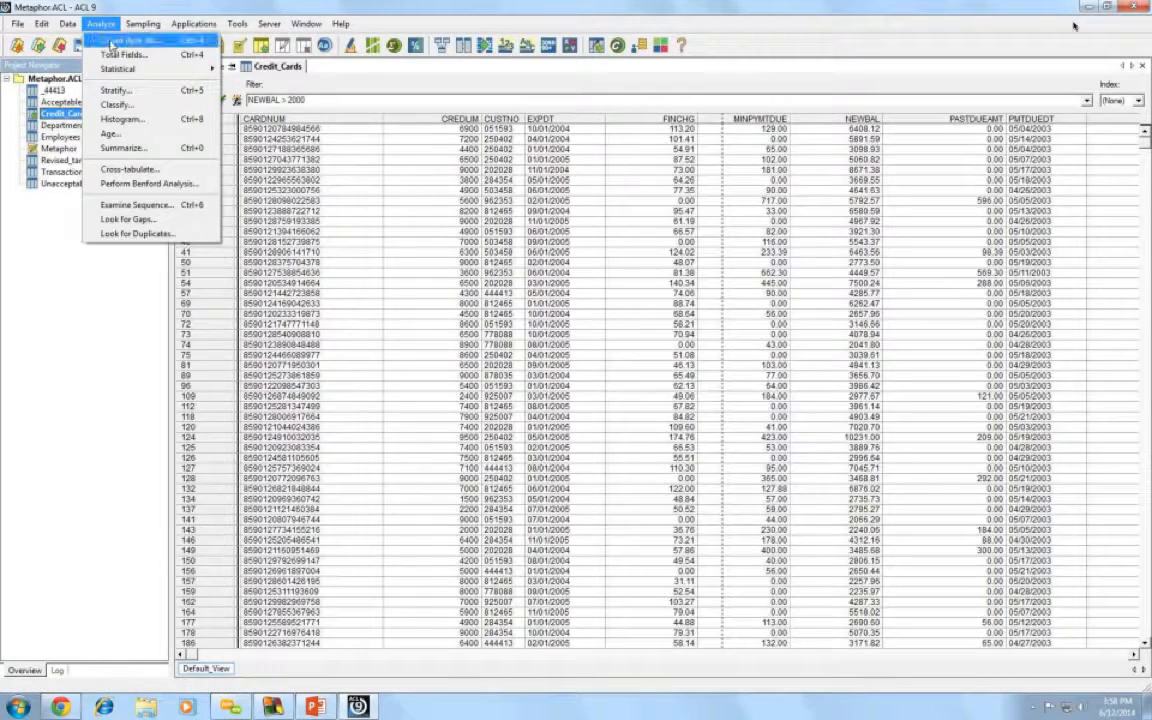
pyautogui.click(106, 43)
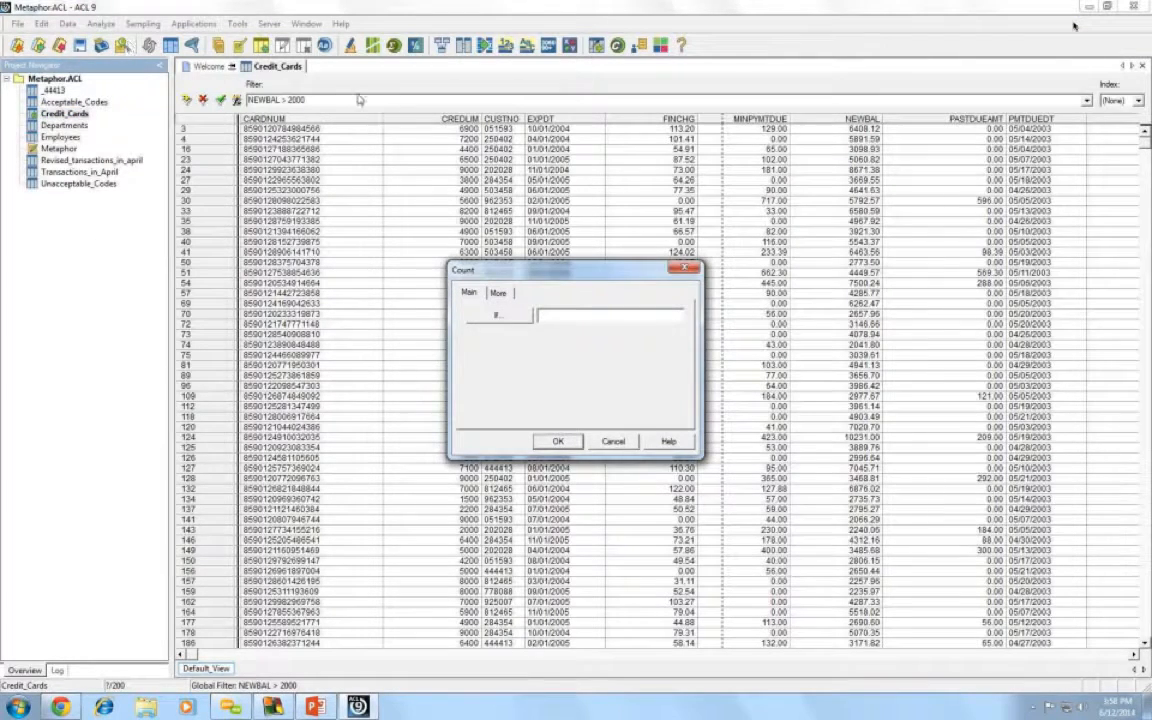
pyautogui.click(560, 441)
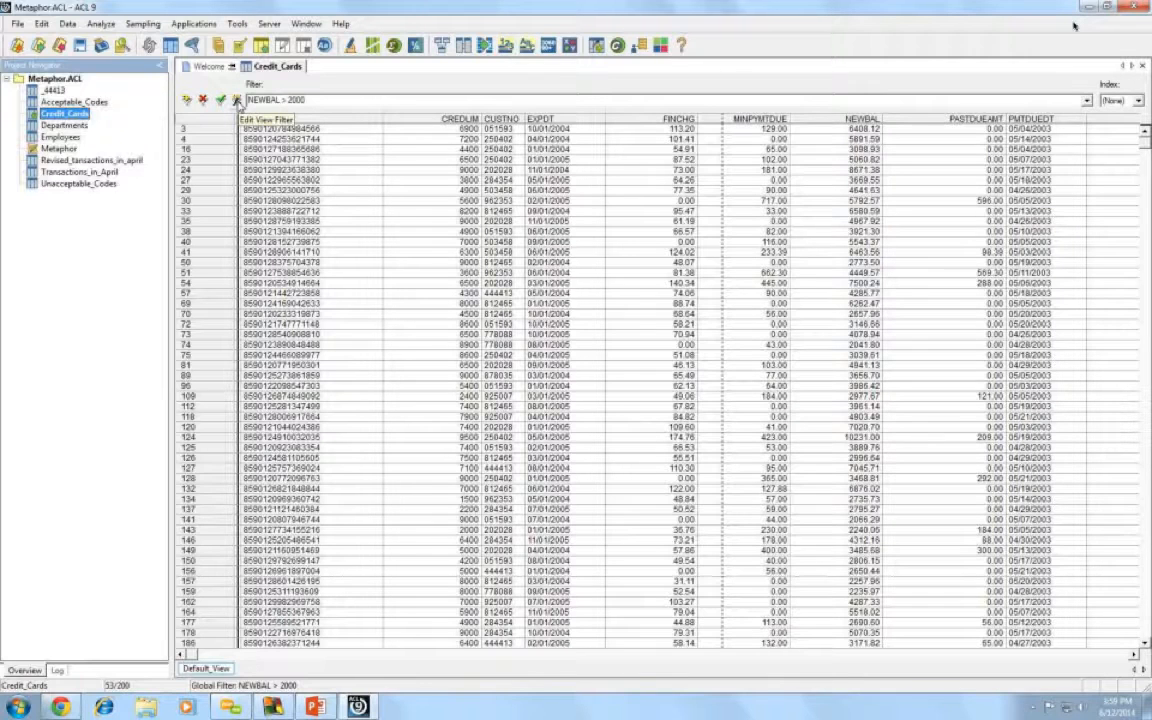
pyautogui.click(237, 100)
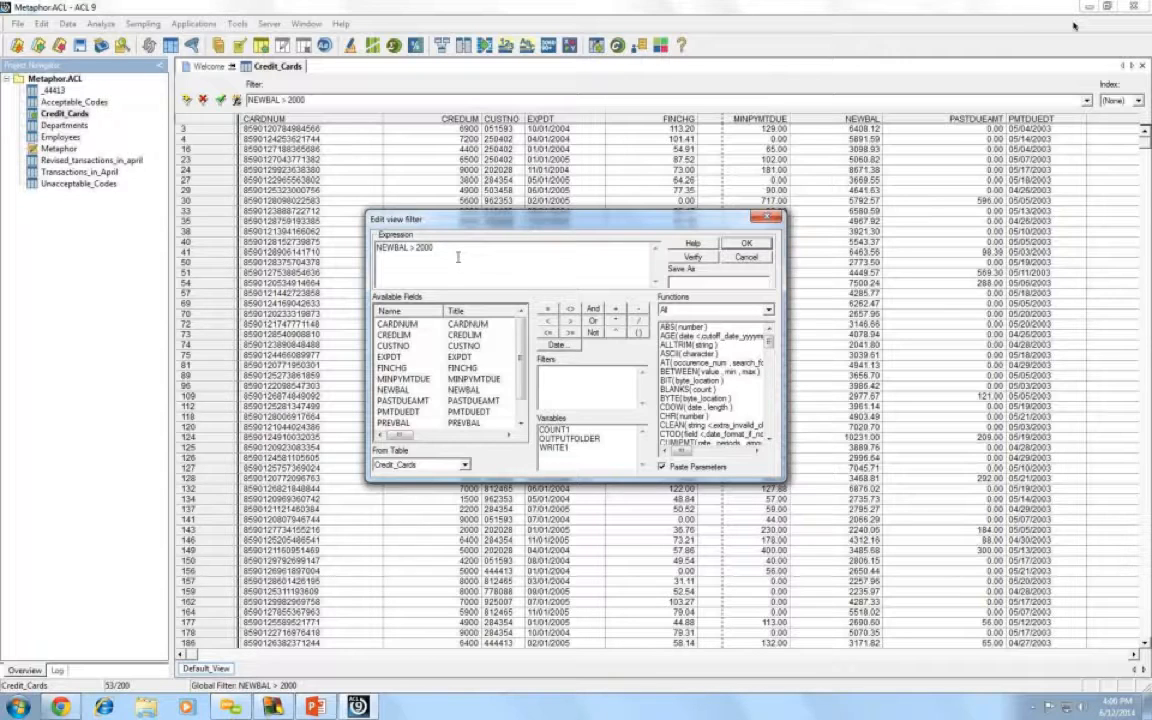
# - Extend the filter to NEWBAL > 2000 AND PASTDUEAMT > 0, verify it, and apply it
pyautogui.click(593, 312)
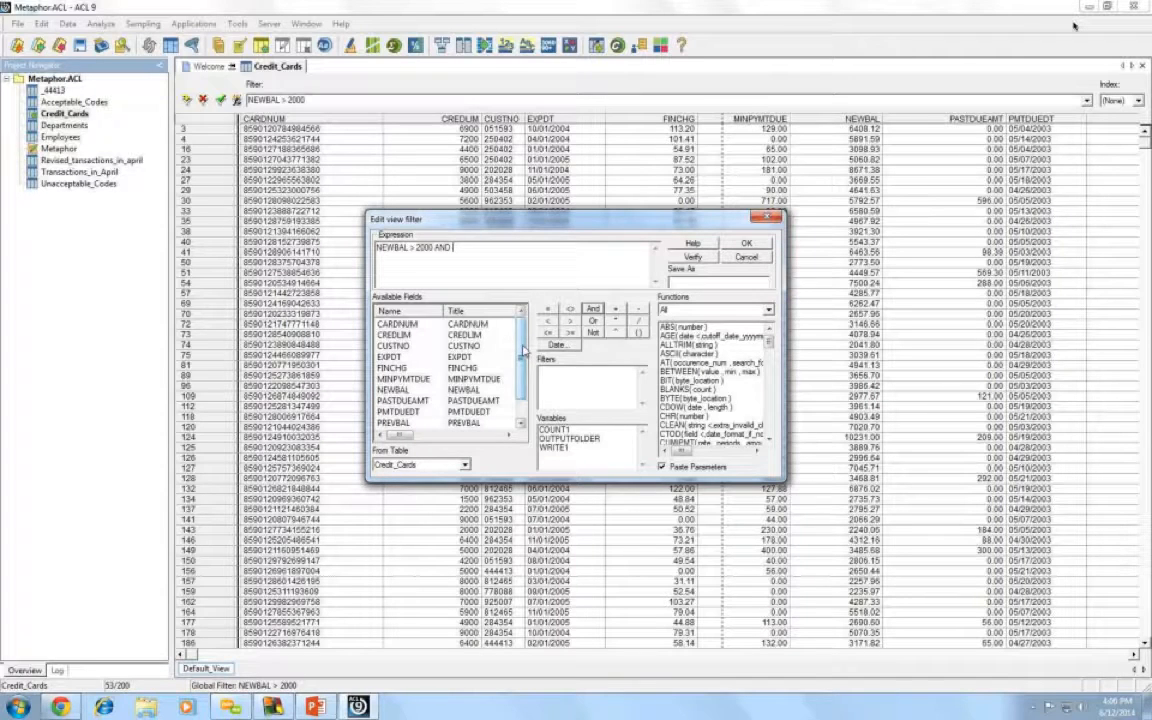
pyautogui.moveTo(522, 350); pyautogui.dragTo(522, 366)
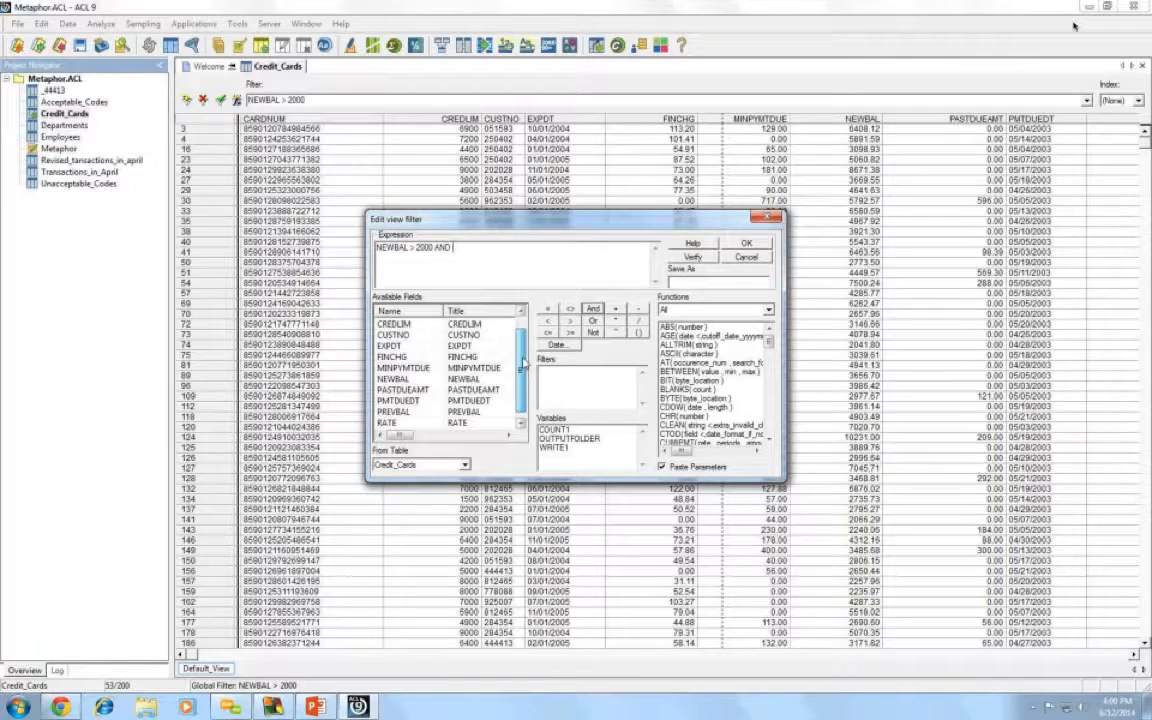
pyautogui.moveTo(523, 361); pyautogui.dragTo(527, 370)
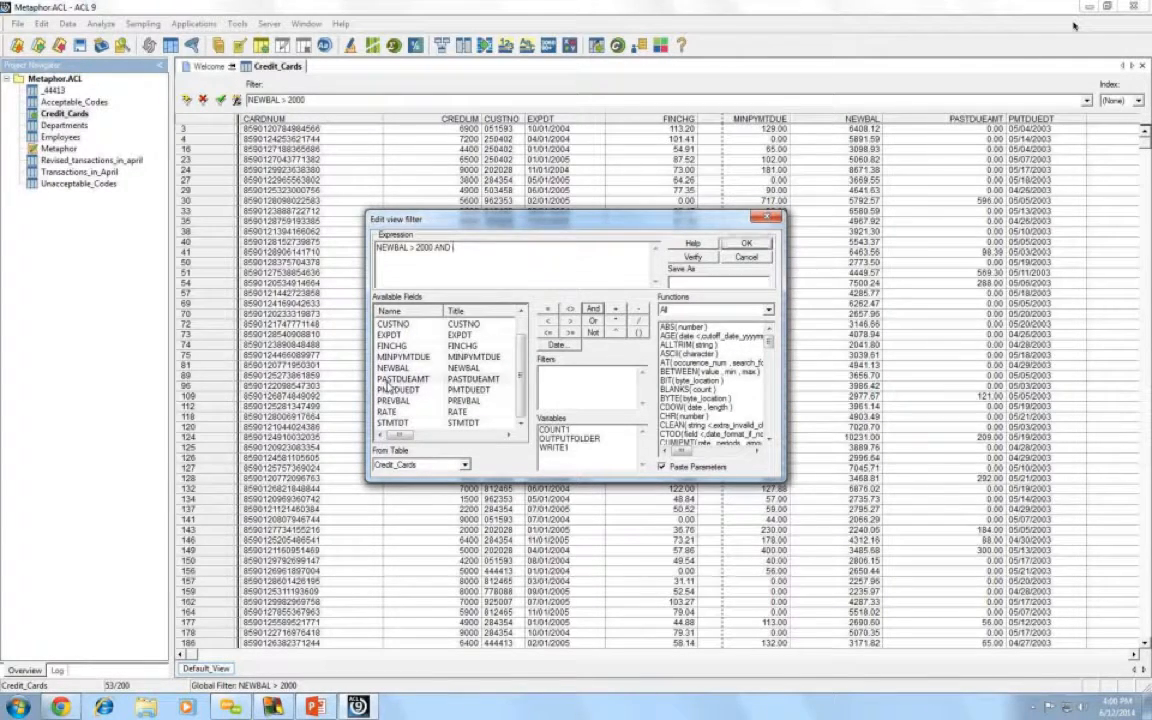
pyautogui.click(388, 380)
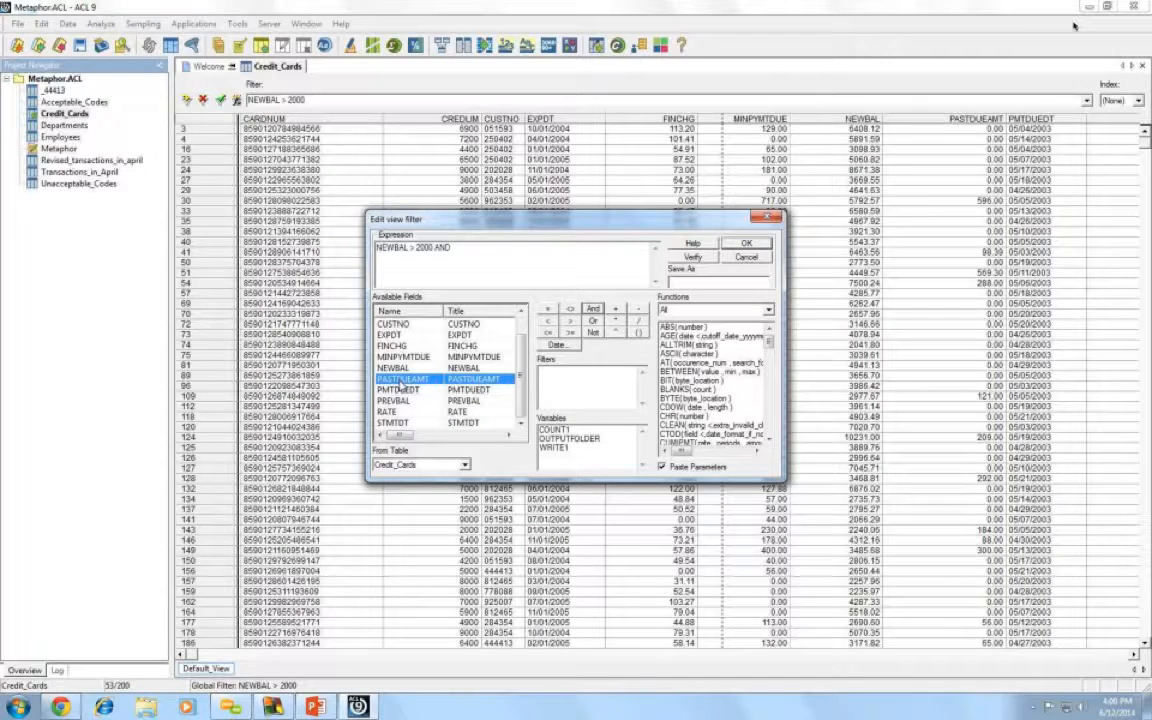
pyautogui.doubleClick(403, 383)
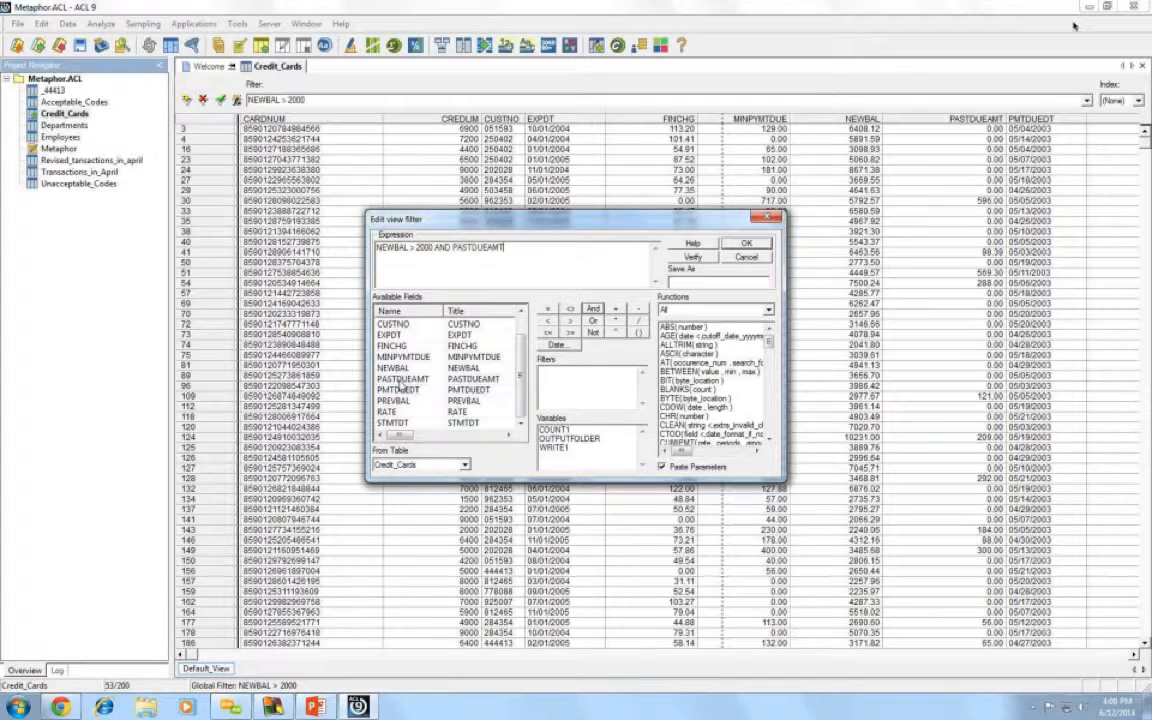
pyautogui.click(573, 321)
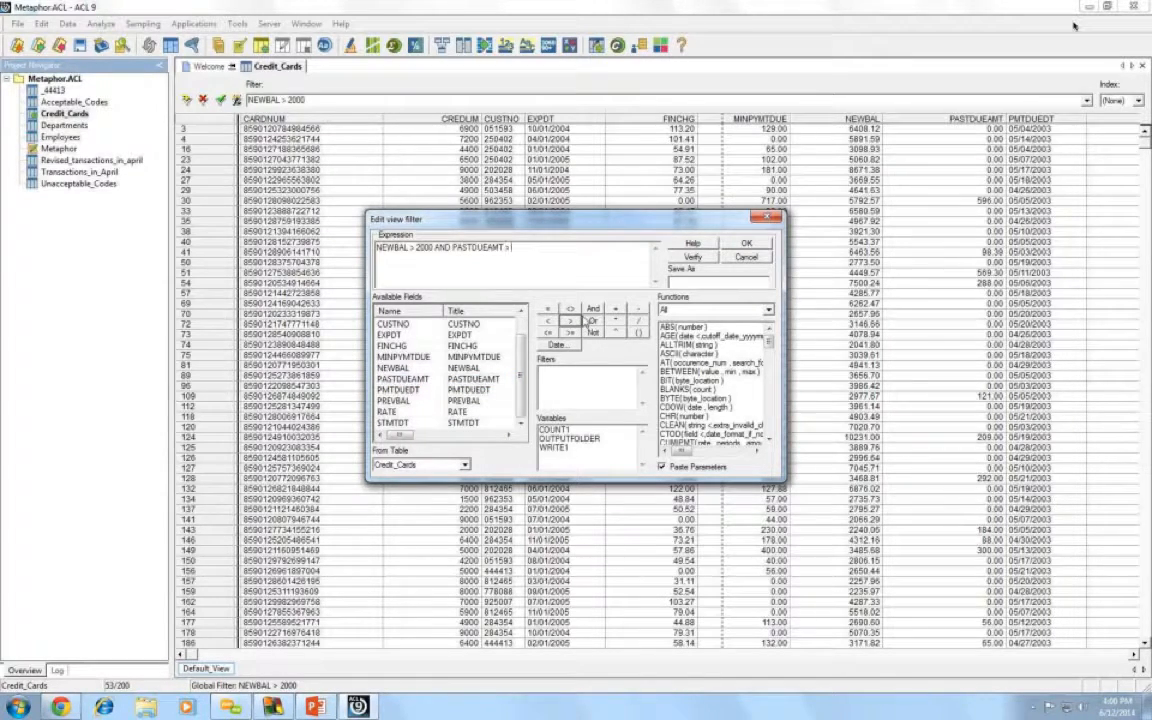
pyautogui.write('0')
pyautogui.click(710, 259)
pyautogui.click(562, 372)
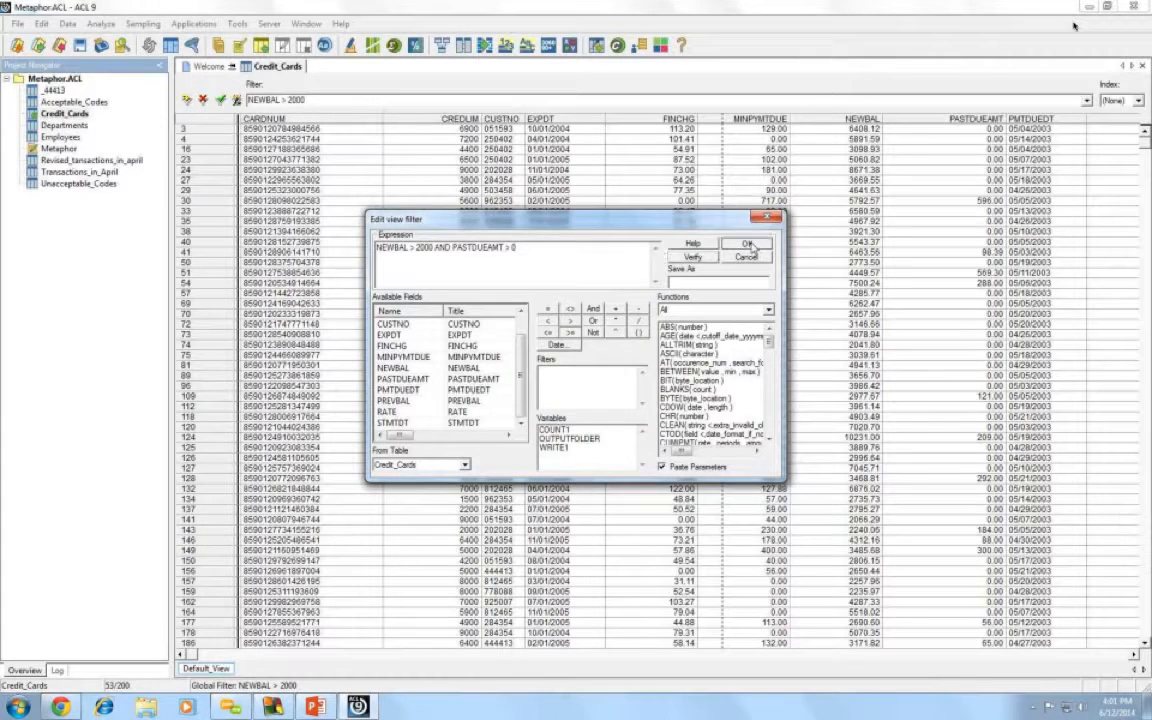
pyautogui.click(747, 244)
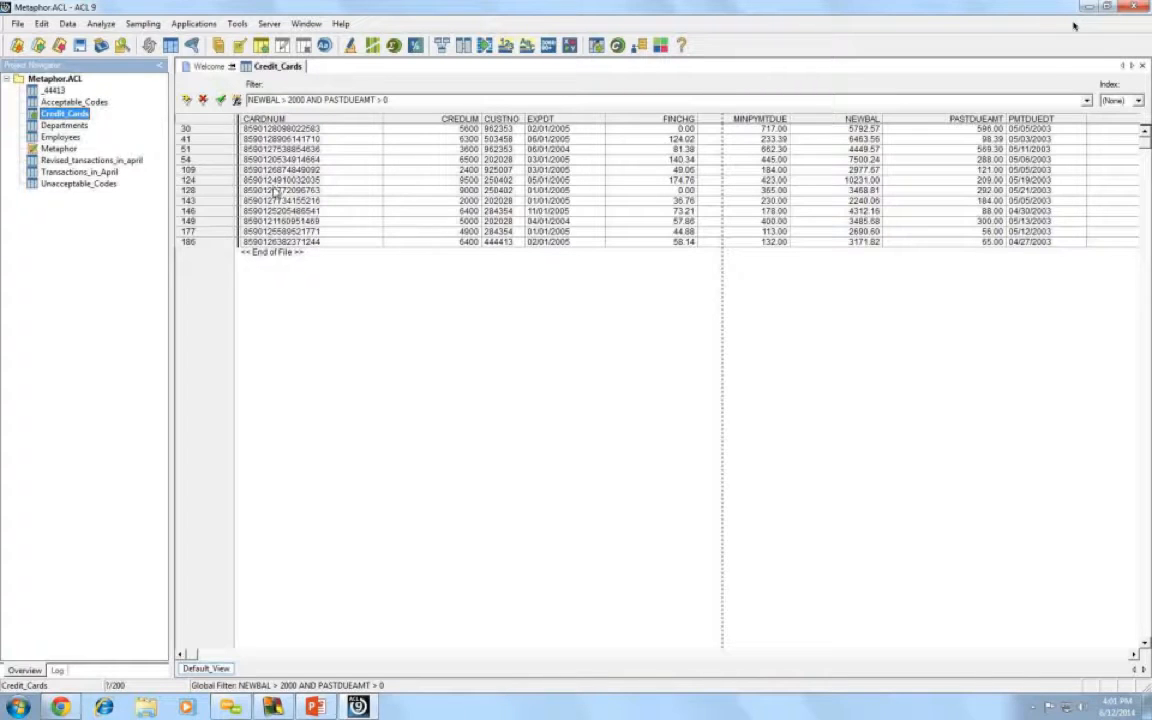
# - Count the records passing the combined filter, finding 12 of 200
pyautogui.click(97, 24)
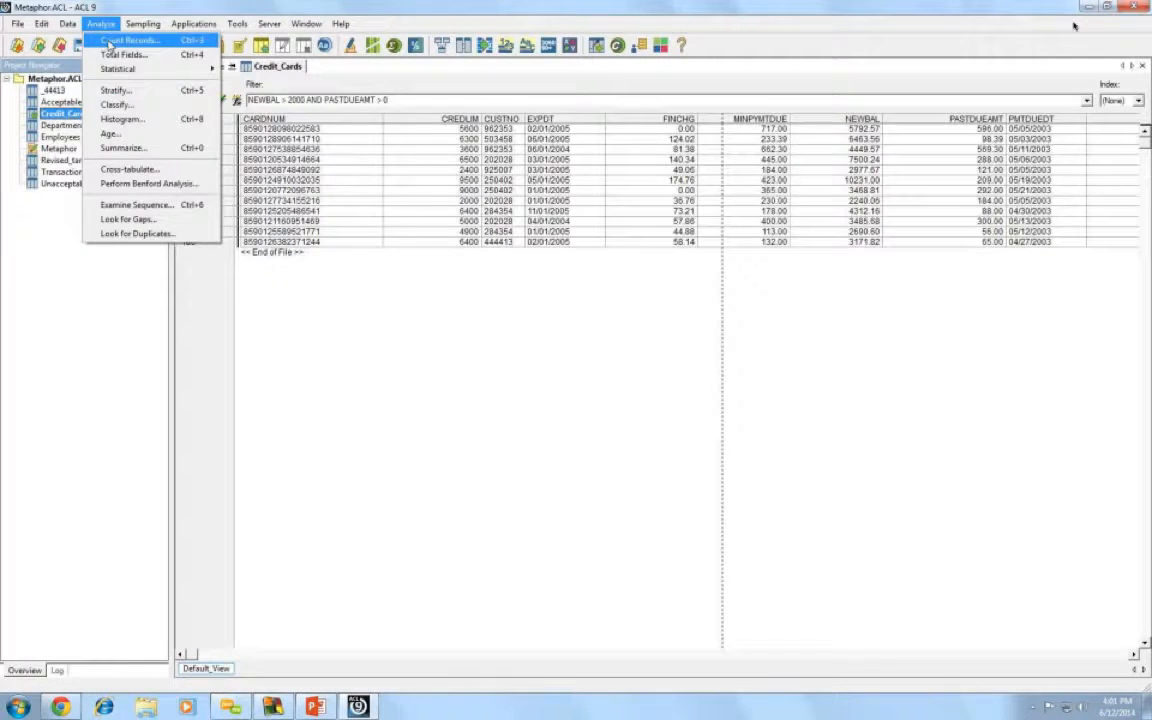
pyautogui.click(118, 37)
pyautogui.click(556, 443)
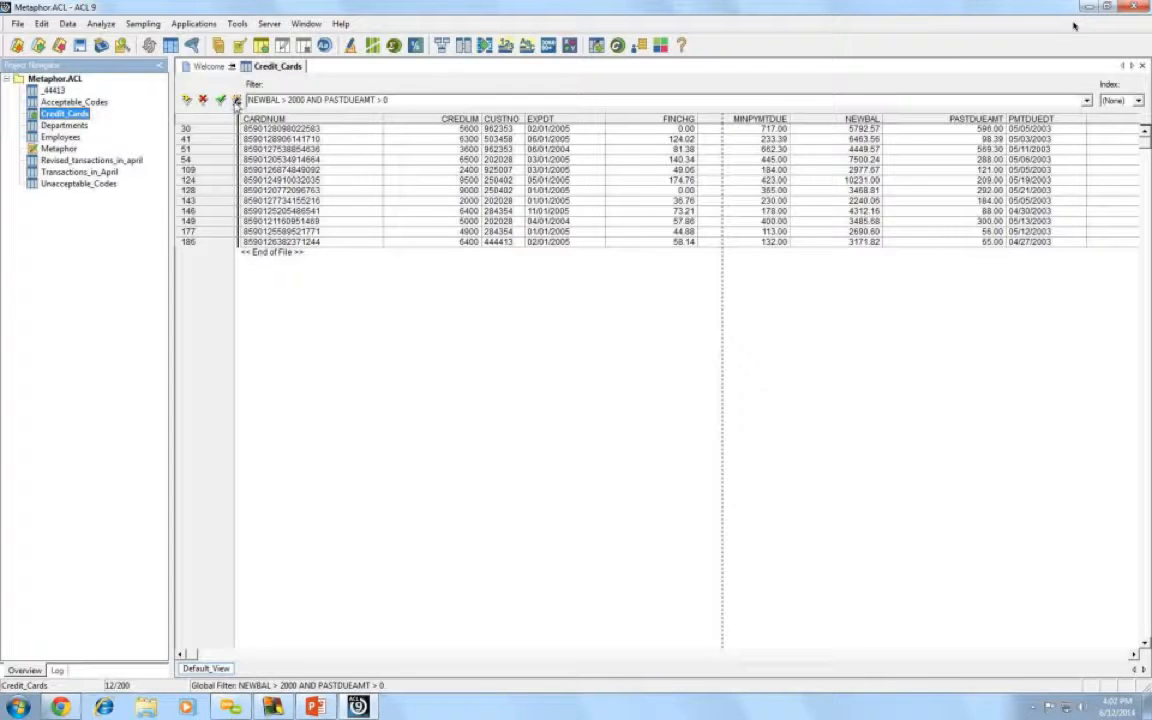
# - Edit the view filter to read NEWBAL > 2000 OR PASTDUEAMT > 0, replacing AND with OR
pyautogui.click(237, 101)
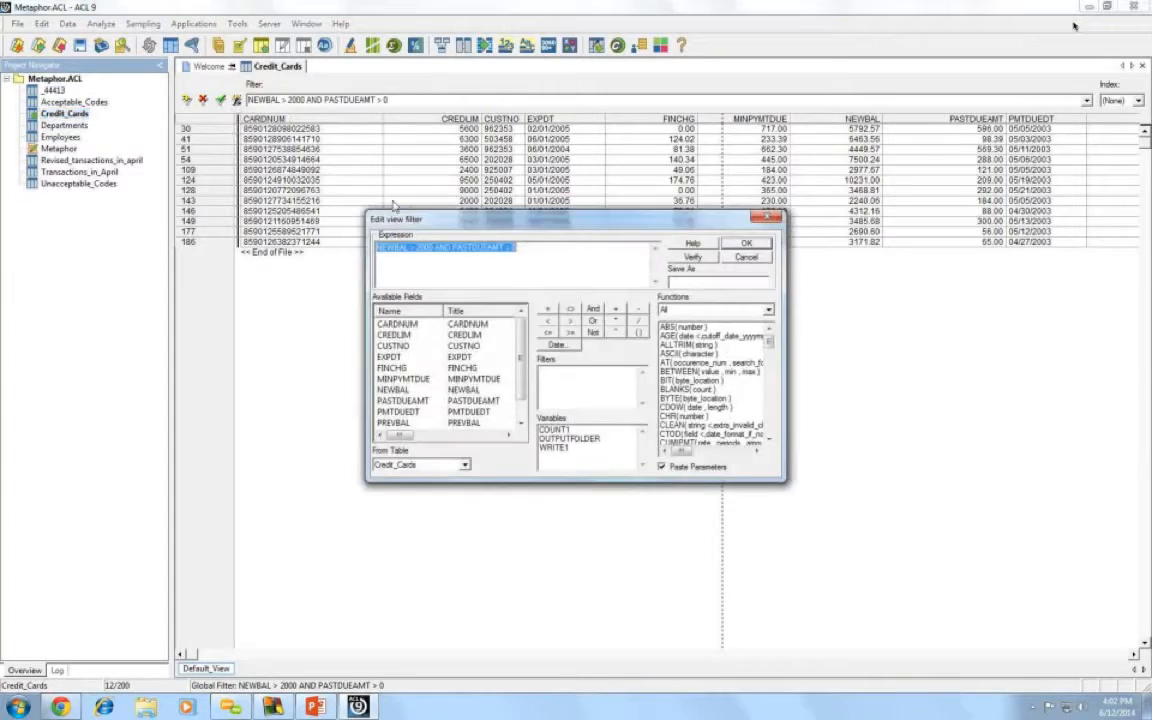
pyautogui.click(446, 246)
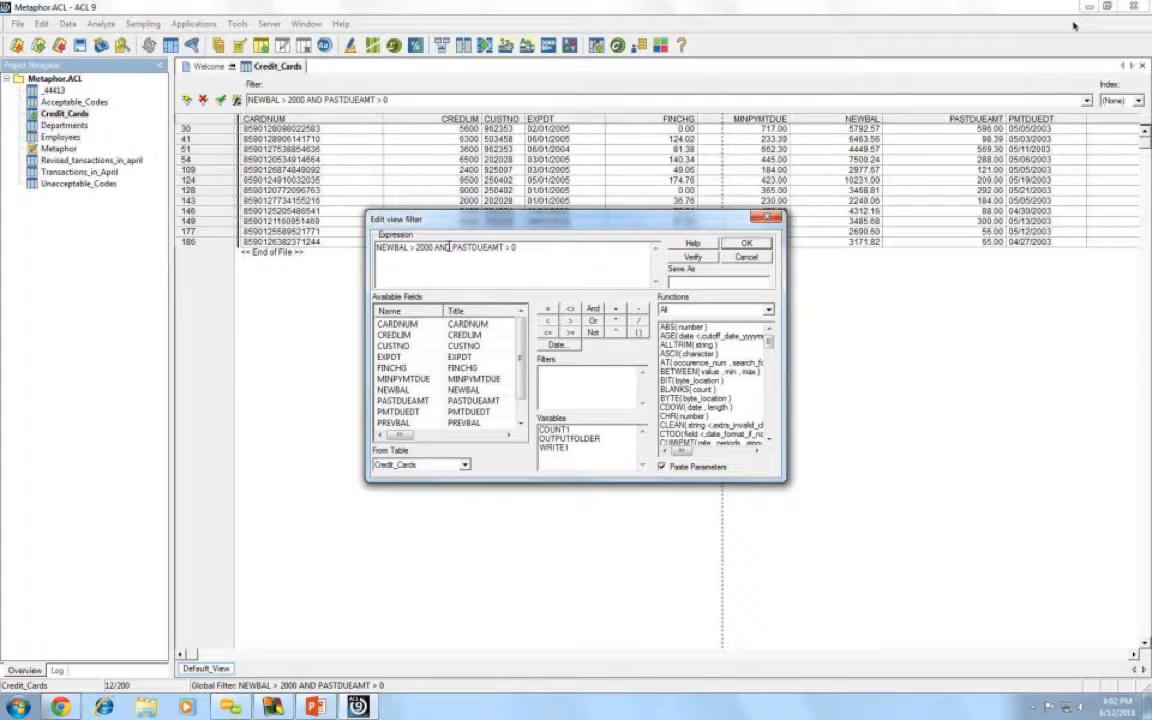
pyautogui.press('BackSpace')
pyautogui.press('BackSpace')
pyautogui.press('BackSpace')
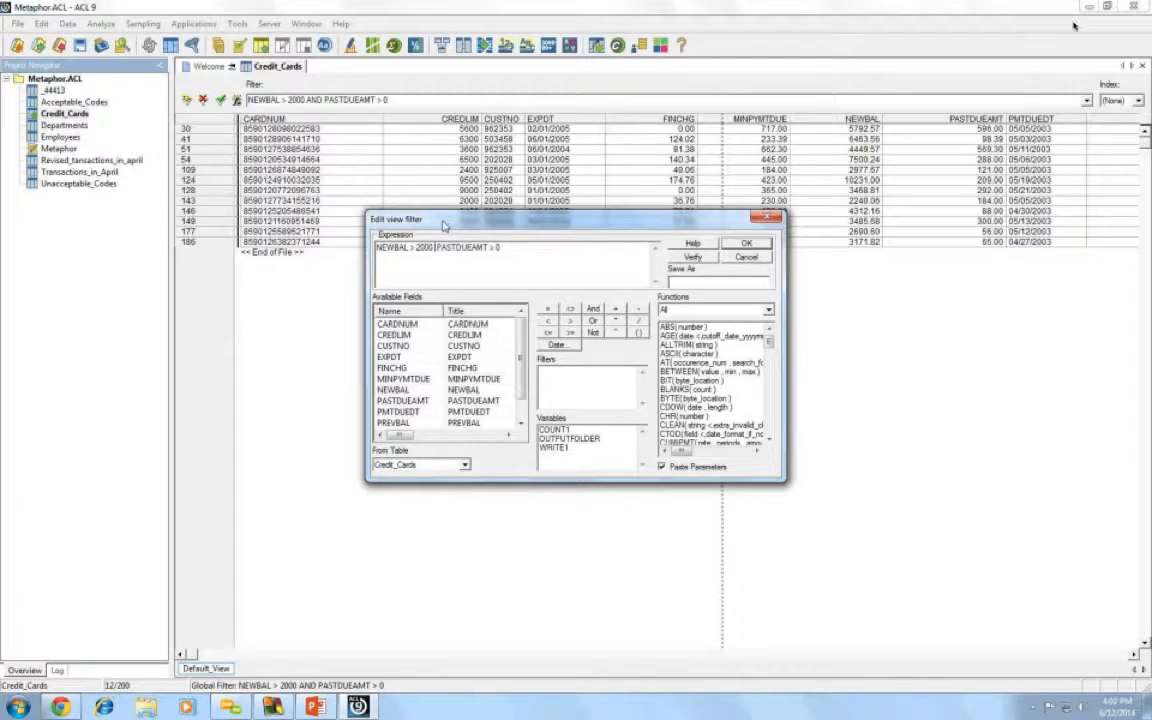
pyautogui.click(593, 321)
pyautogui.click(593, 321)
pyautogui.press('BackSpace')
pyautogui.press('BackSpace')
pyautogui.press('BackSpace')
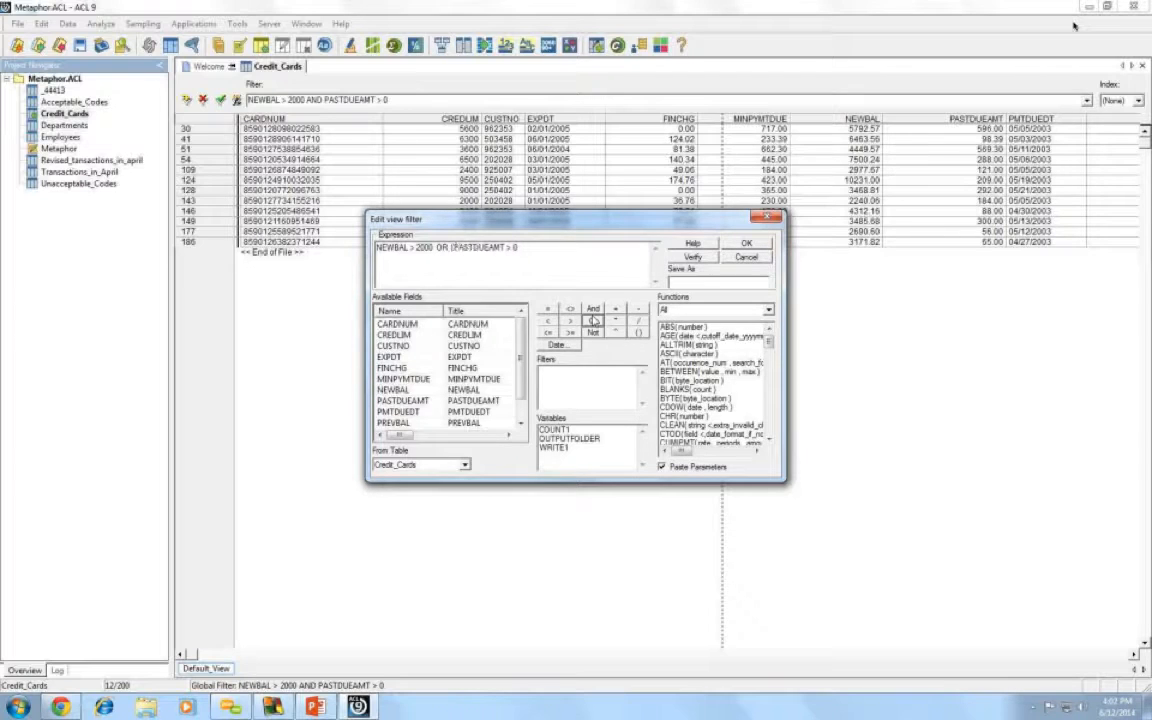
pyautogui.press('BackSpace')
pyautogui.click(746, 246)
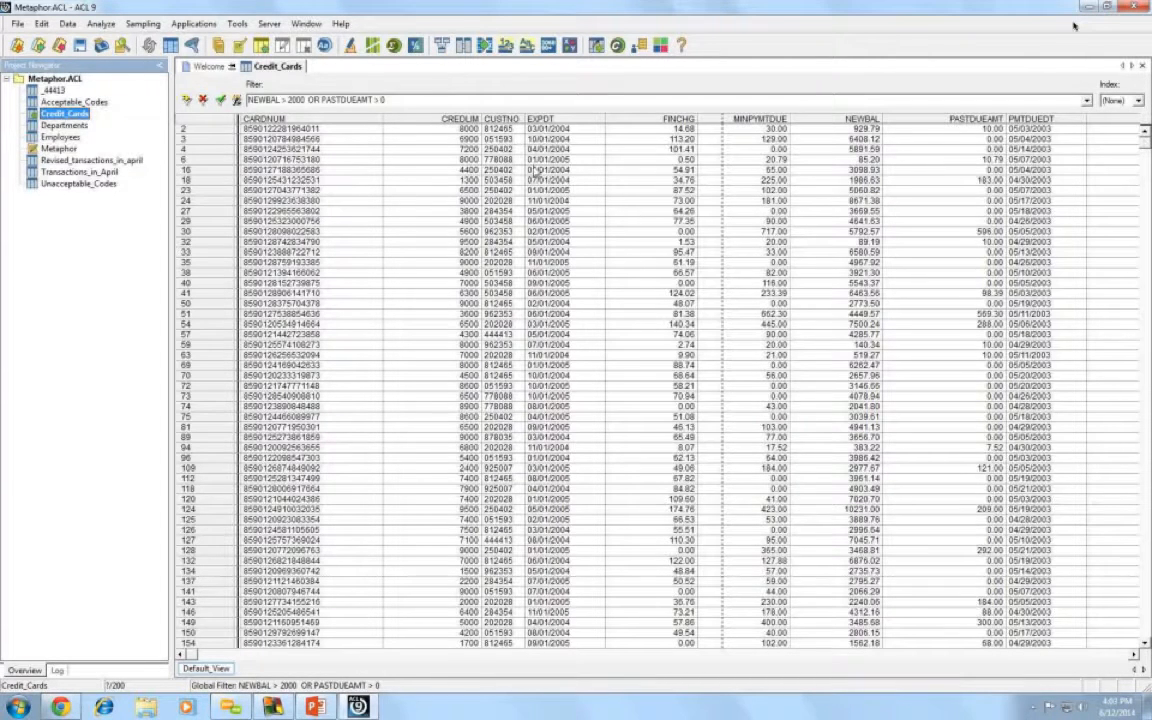
# - Count the Credit_Cards records passing the OR filter, giving 61 of 200
pyautogui.click(100, 24)
pyautogui.click(113, 41)
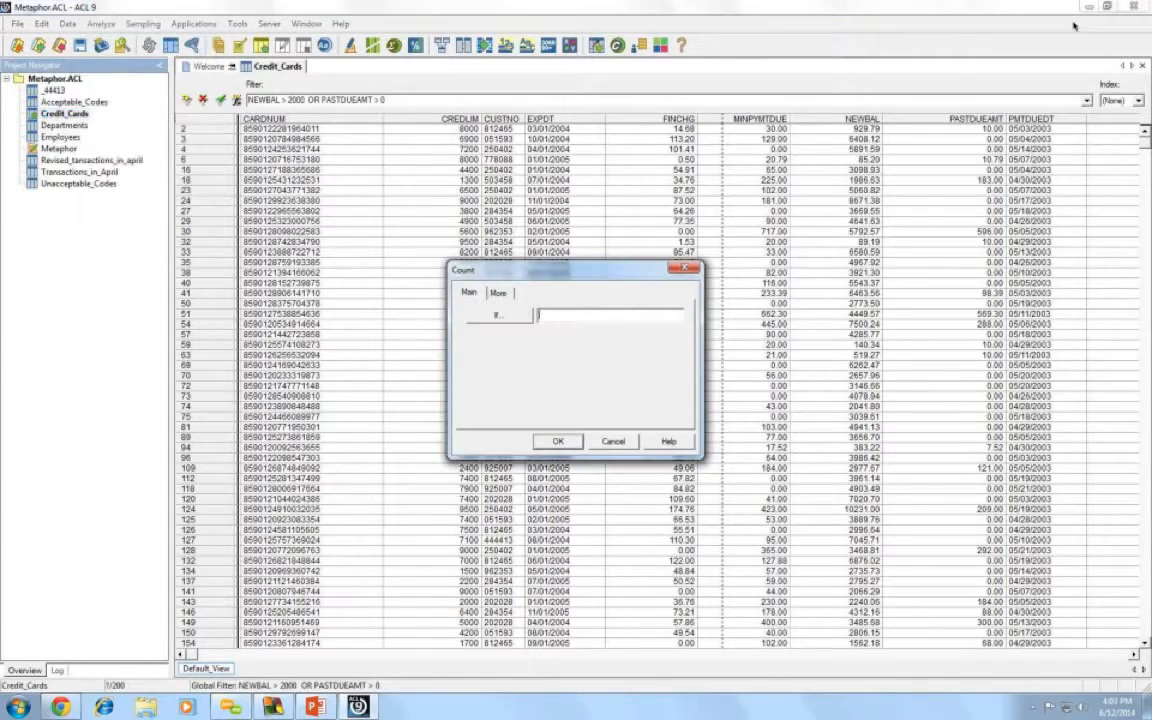
pyautogui.click(557, 443)
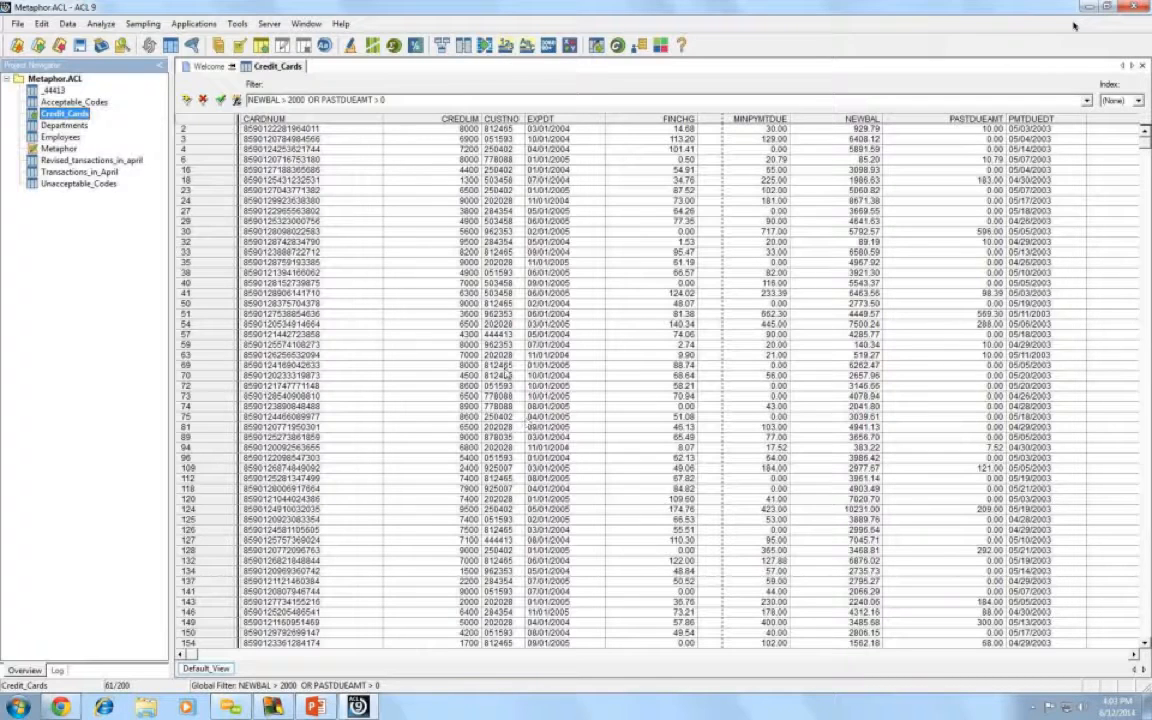
# - Open the Revised_tansactions_in_april table, showing all 273 unfiltered records
pyautogui.doubleClick(97, 160)
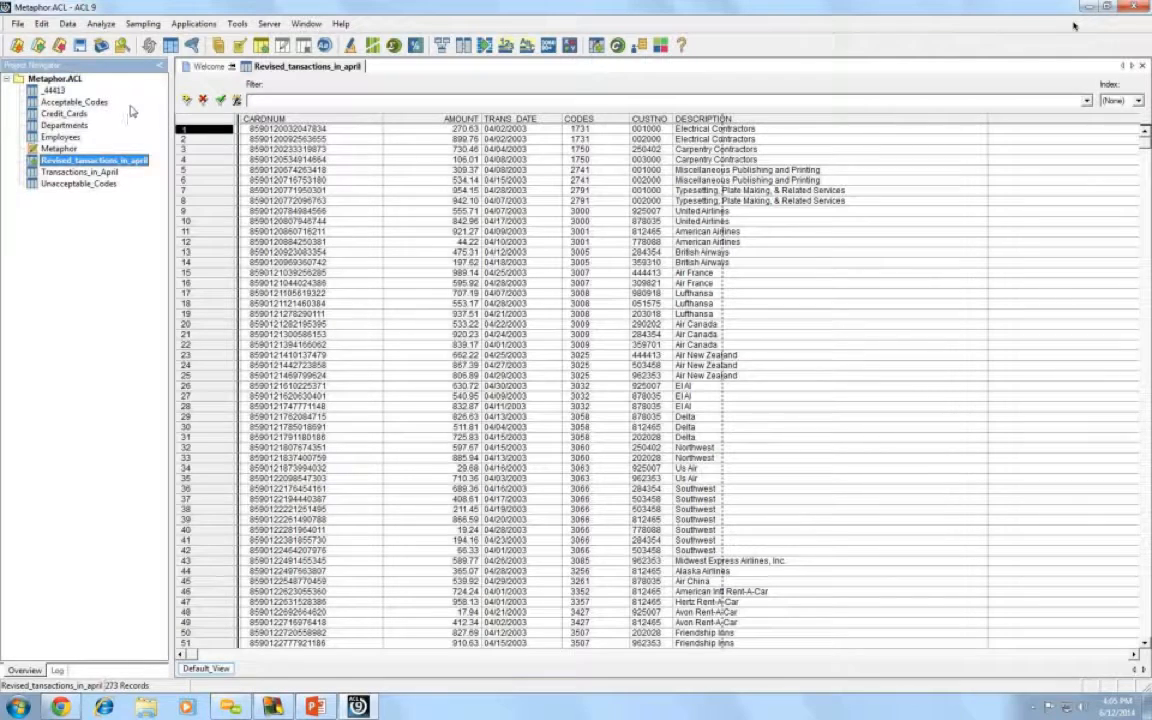
pyautogui.click(99, 25)
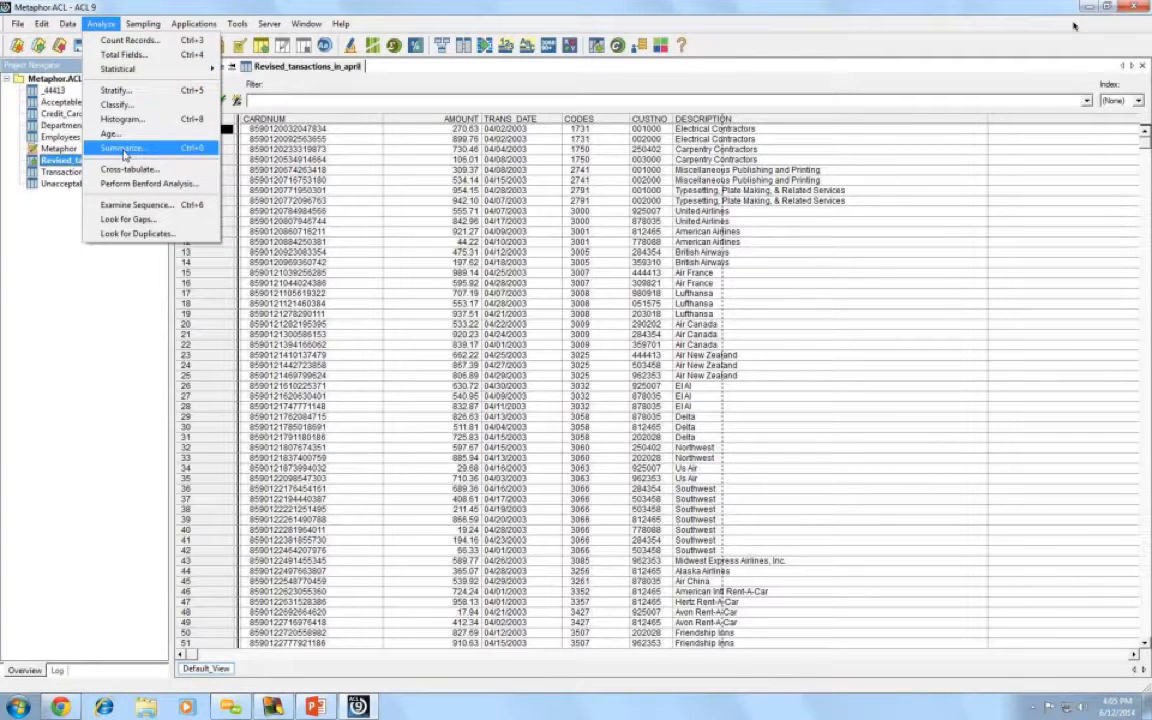
# - Start a Summarize on Revised_tansactions_in_april and bring up the Summarize On field list
pyautogui.click(122, 149)
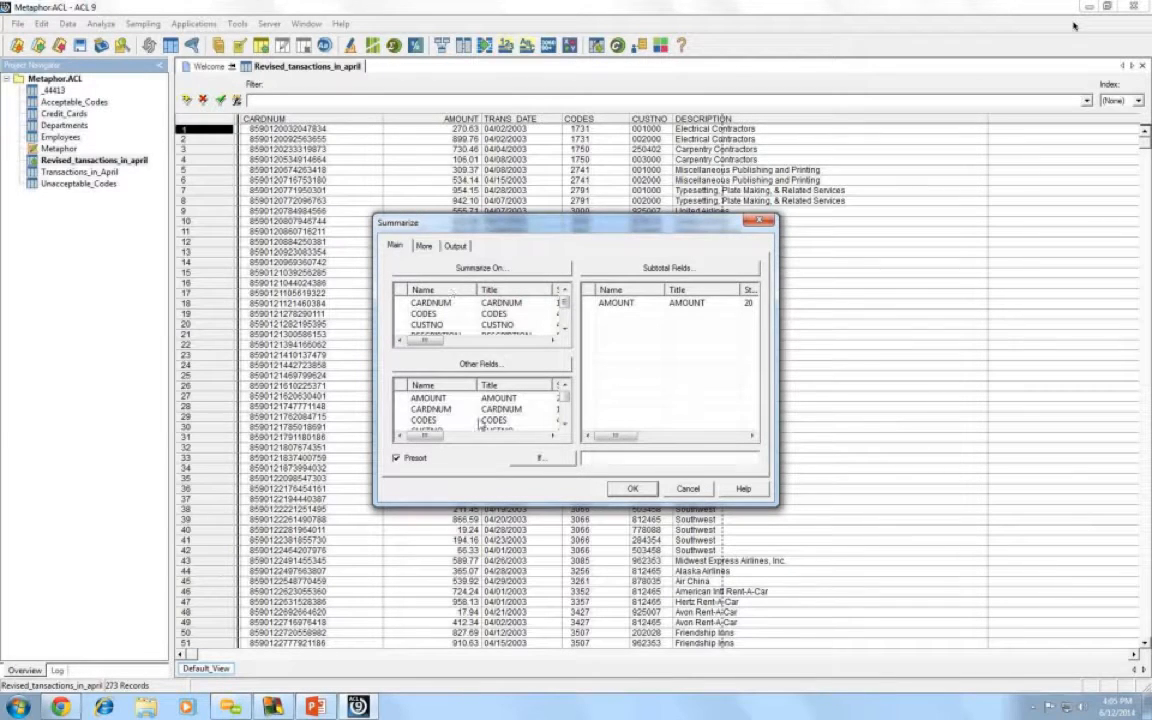
pyautogui.moveTo(491, 222); pyautogui.dragTo(479, 124)
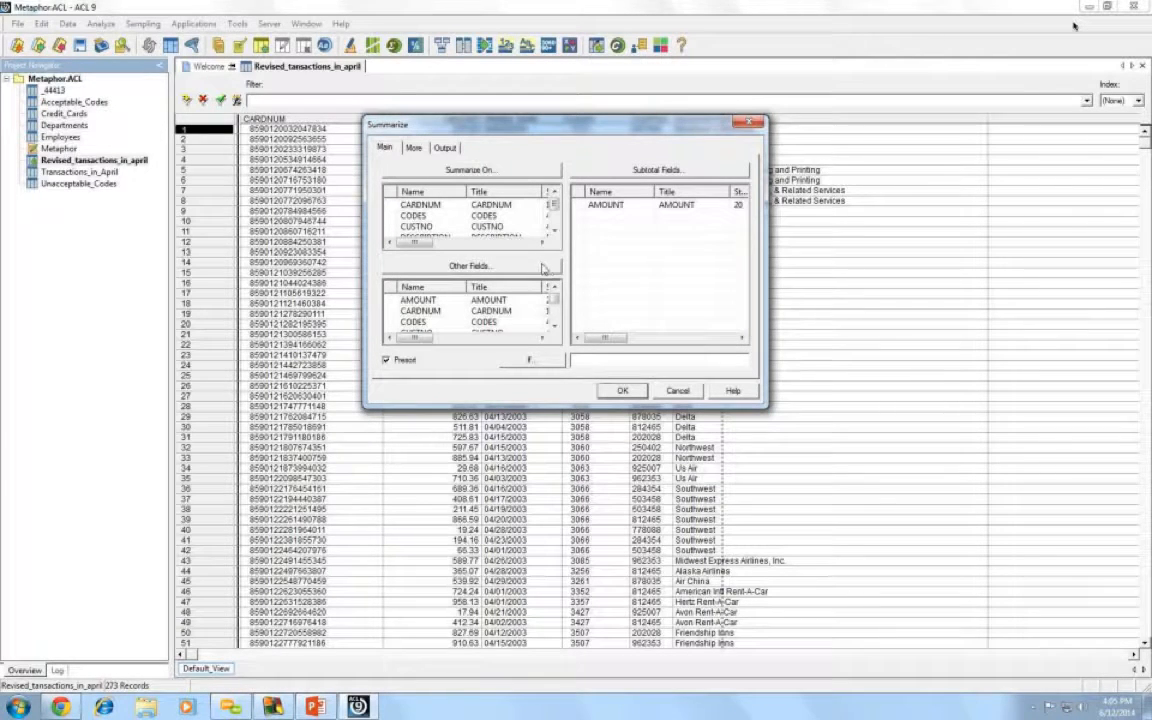
pyautogui.click(470, 172)
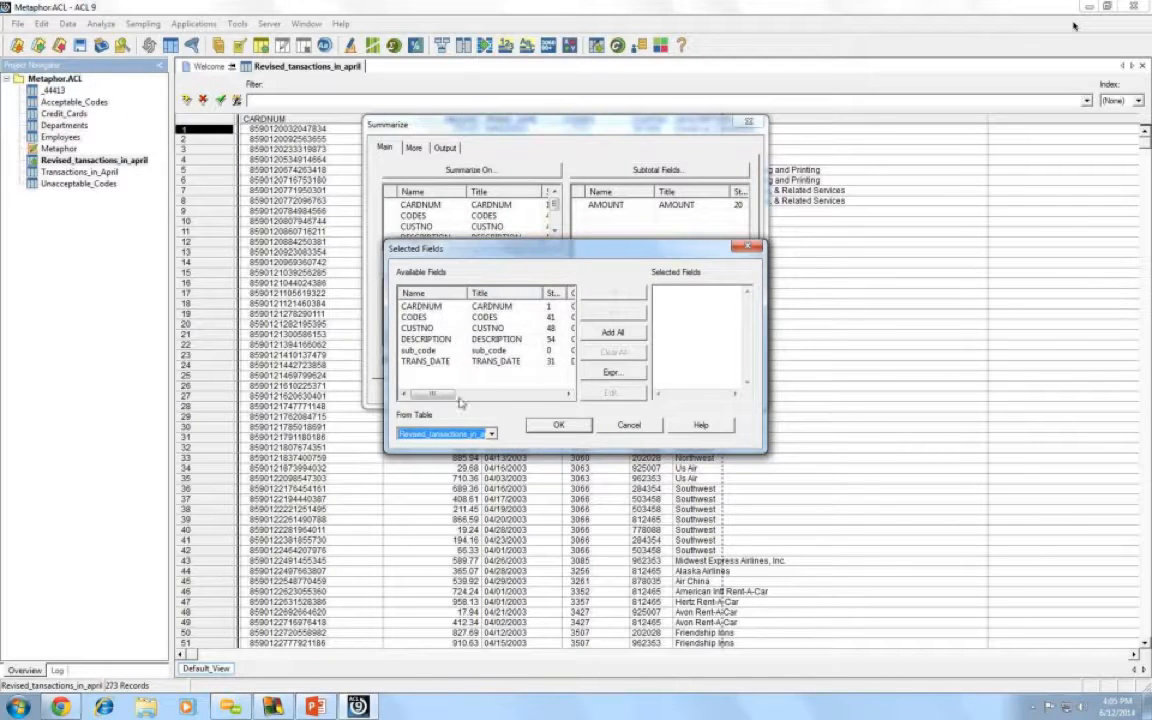
# - Choose CODES as the summarize-on field
pyautogui.moveTo(437, 399); pyautogui.dragTo(458, 399)
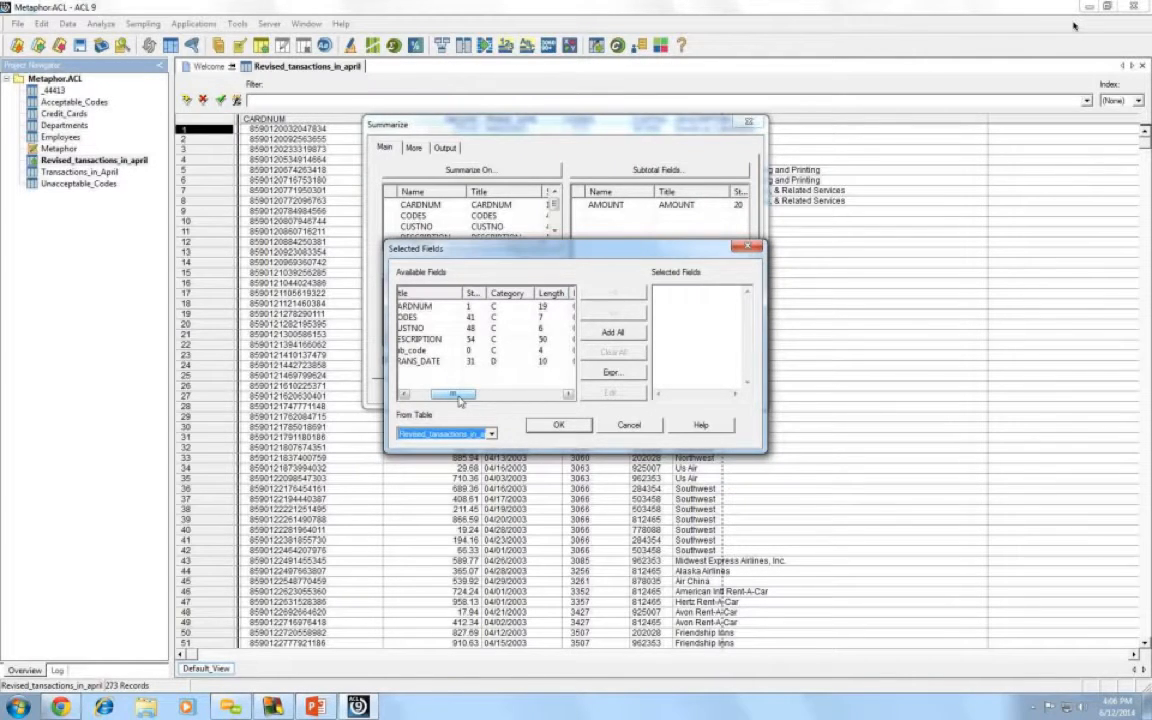
pyautogui.moveTo(459, 401); pyautogui.dragTo(430, 396)
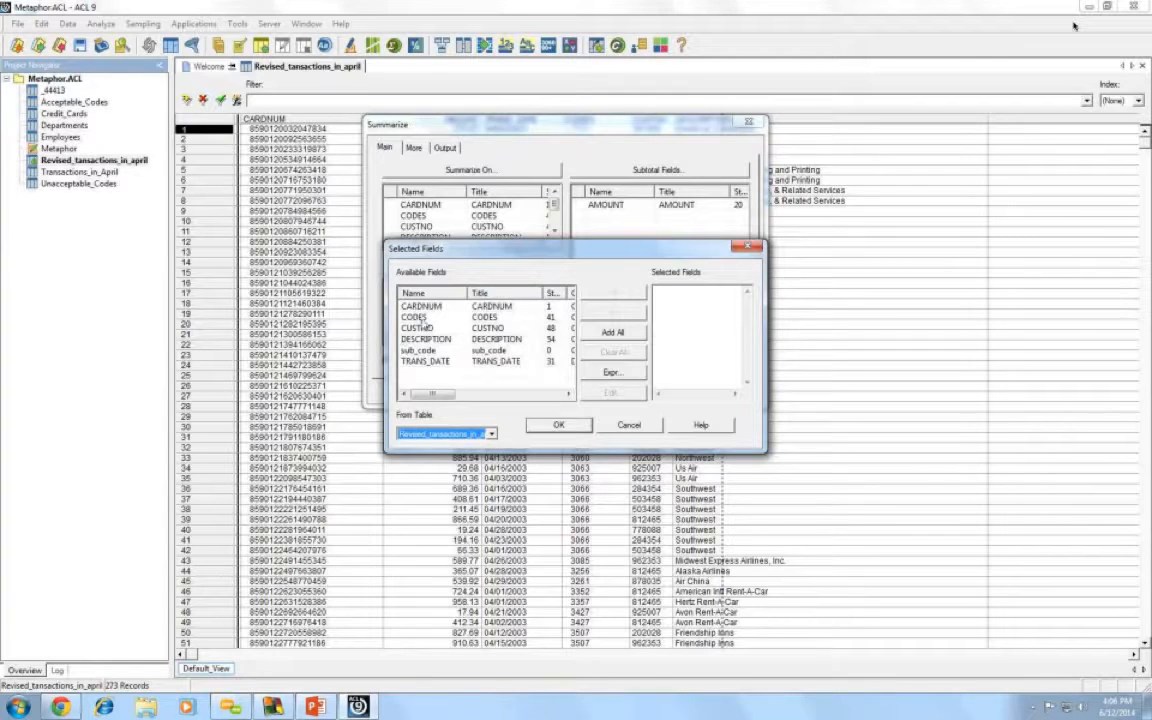
pyautogui.doubleClick(418, 317)
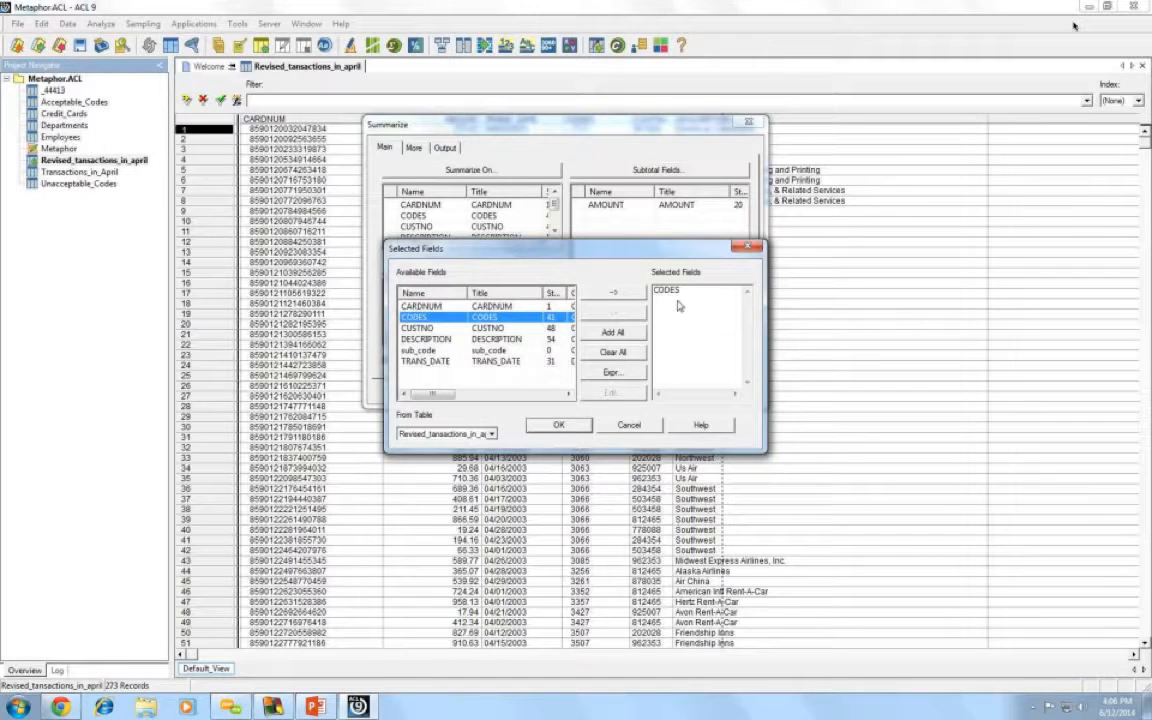
pyautogui.click(560, 425)
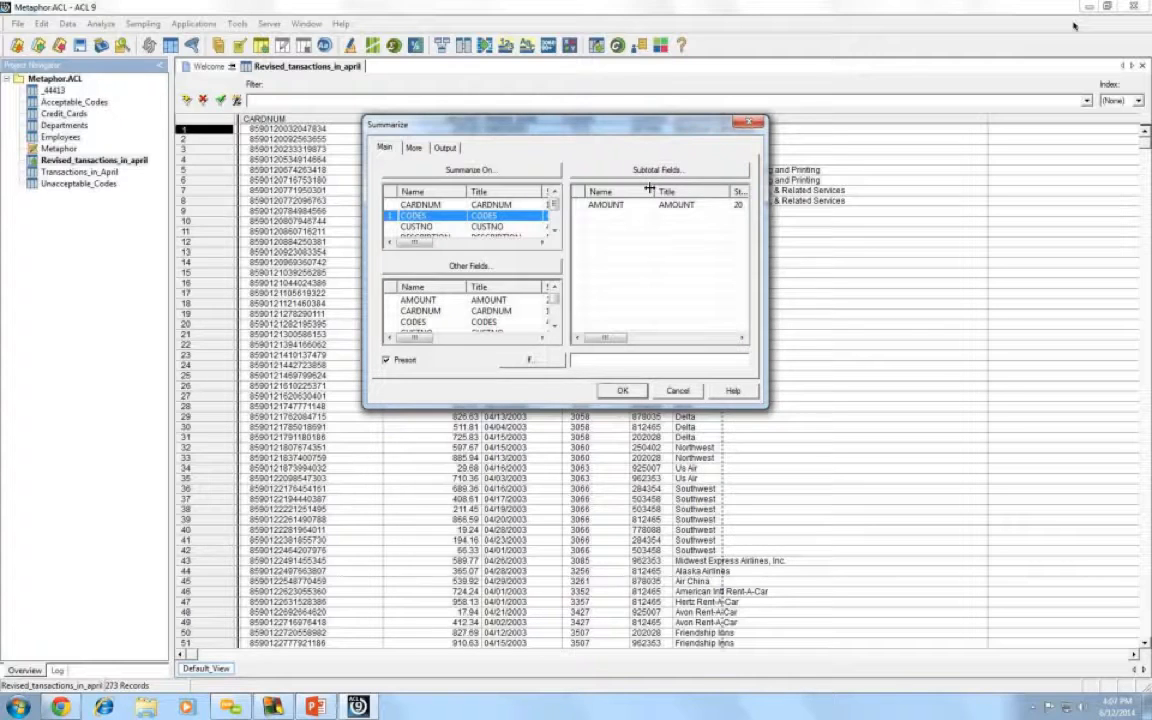
# - Subtotal AMOUNT and include DESCRIPTION as an extra output field
pyautogui.click(621, 206)
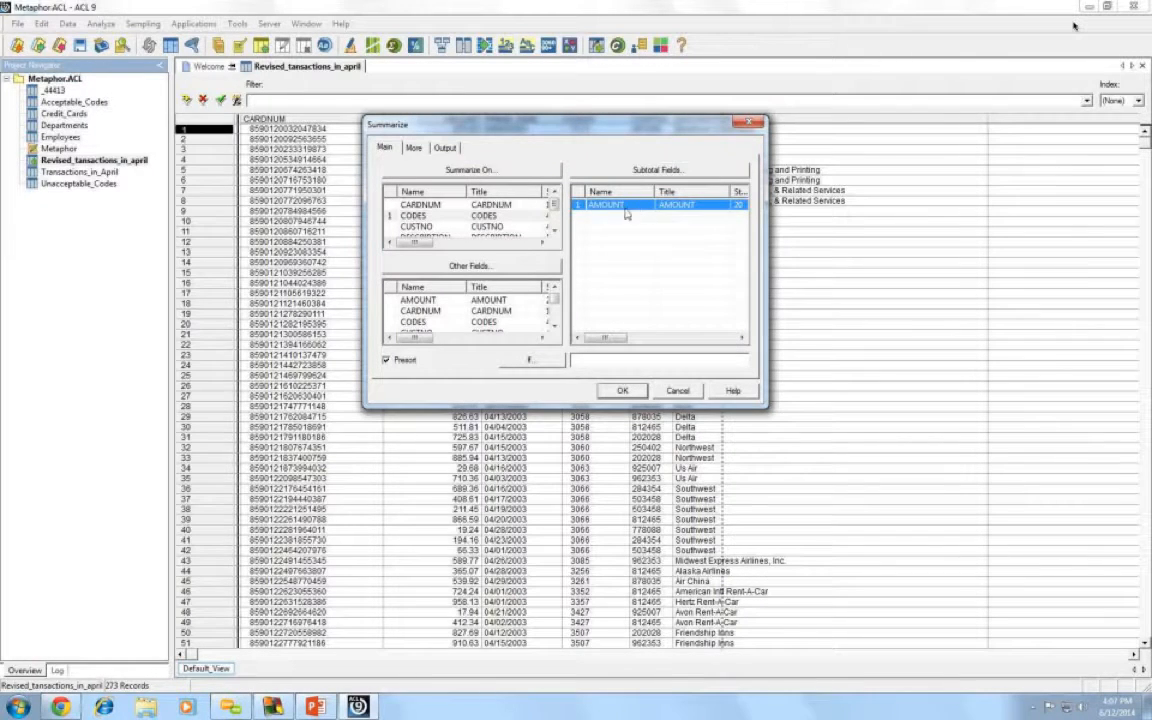
pyautogui.click(482, 267)
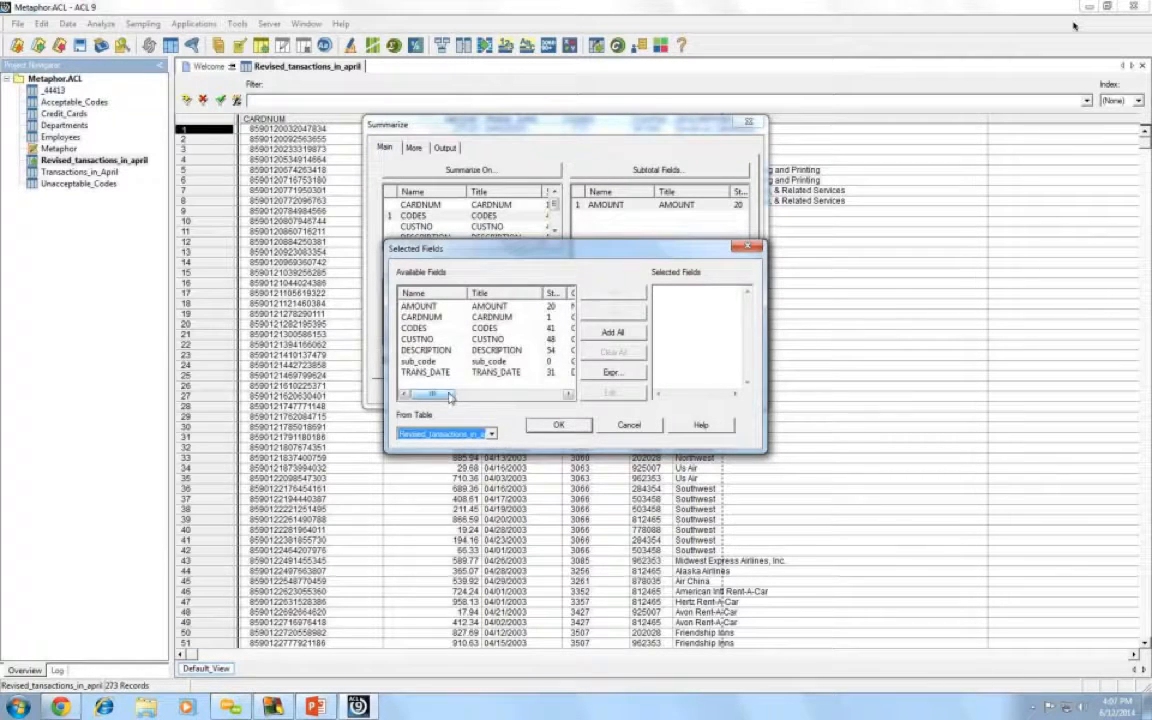
pyautogui.moveTo(450, 398); pyautogui.dragTo(448, 399)
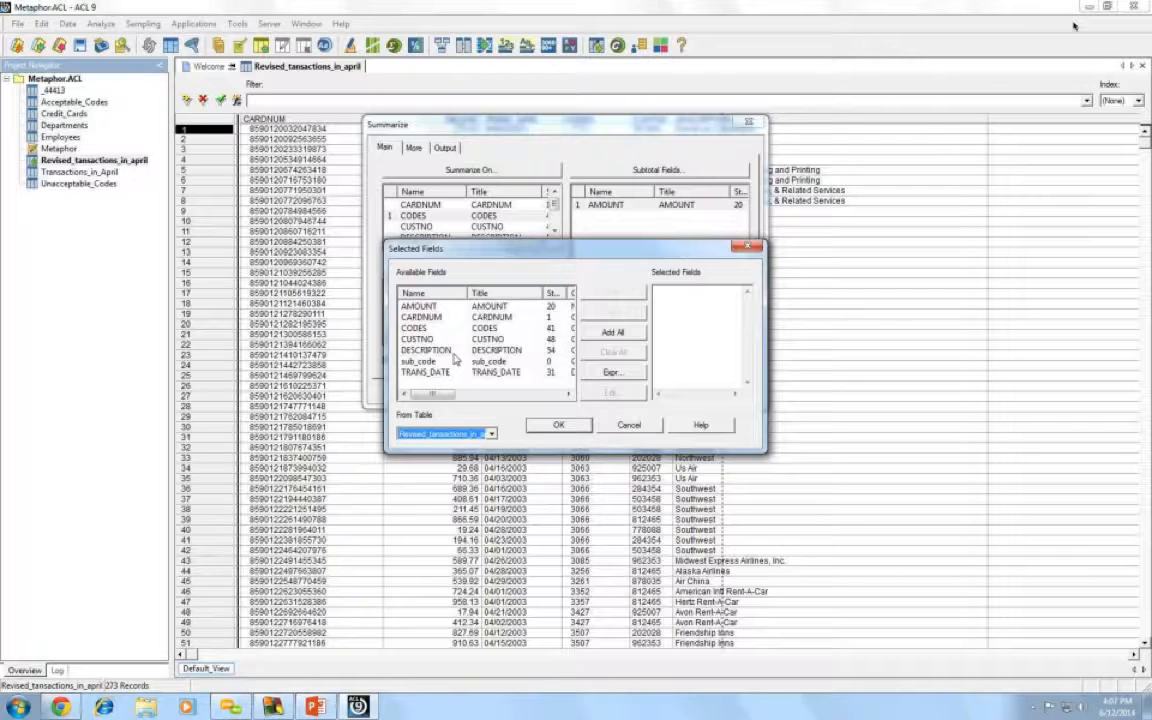
pyautogui.click(452, 352)
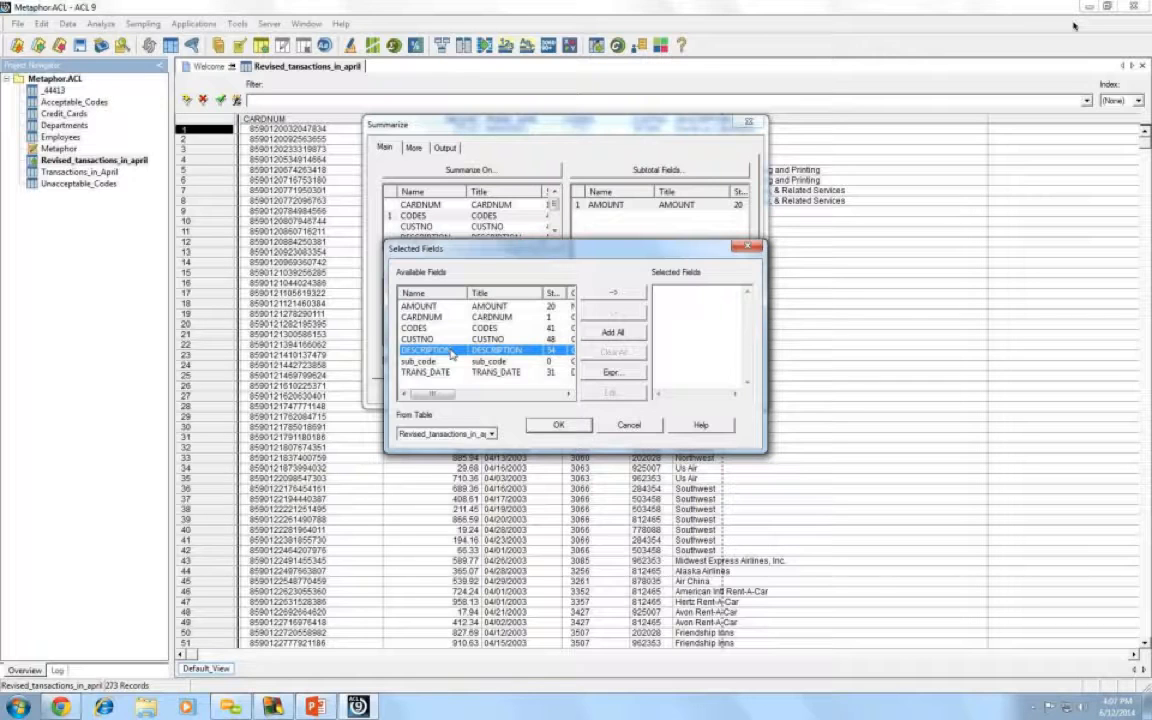
pyautogui.doubleClick(452, 352)
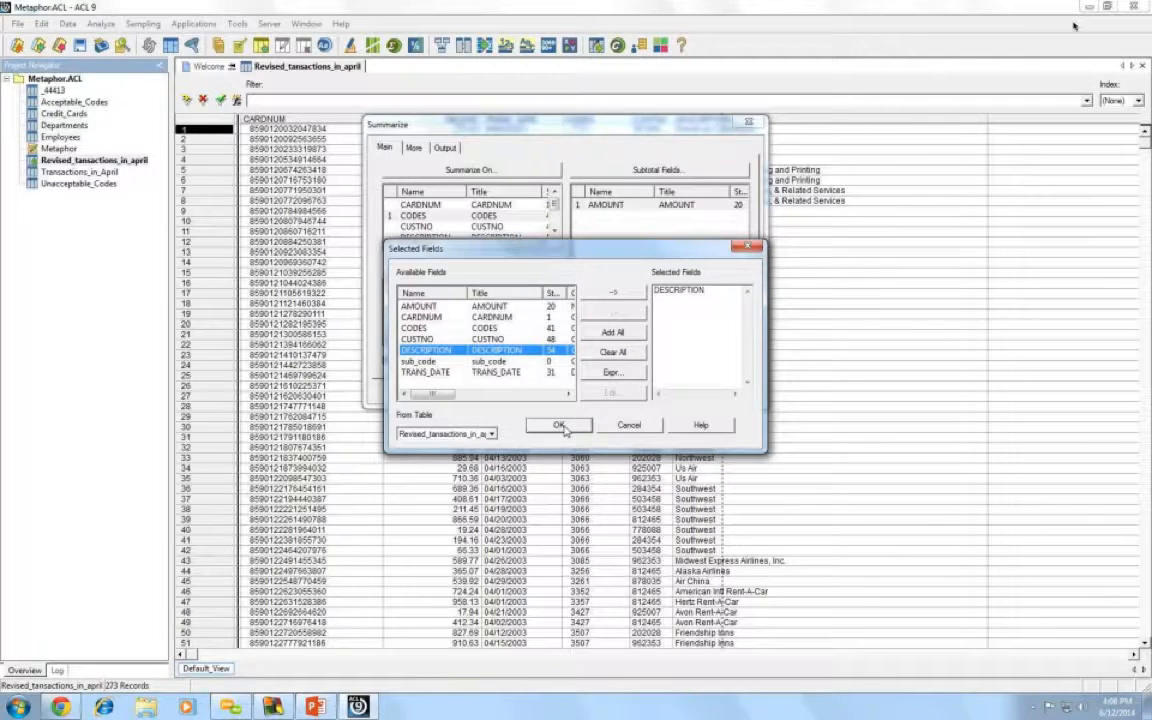
pyautogui.click(559, 425)
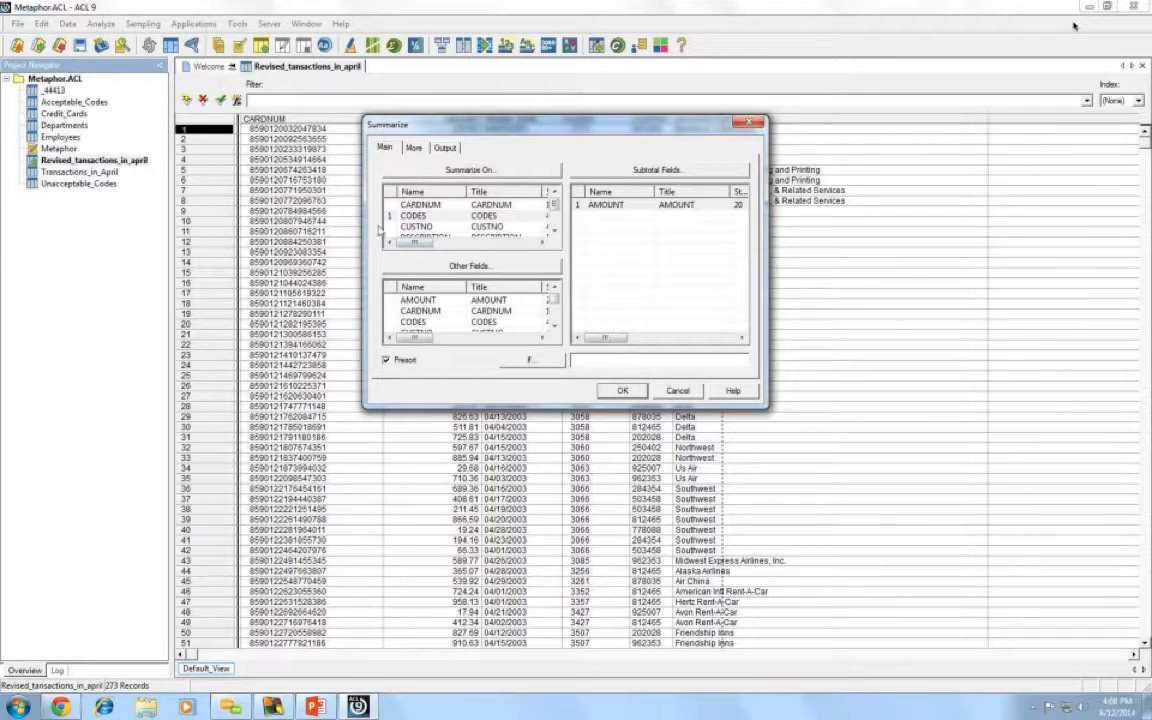
# - Output the summary to a new ACL table named summarize_code and run it, giving 102 records
pyautogui.click(445, 148)
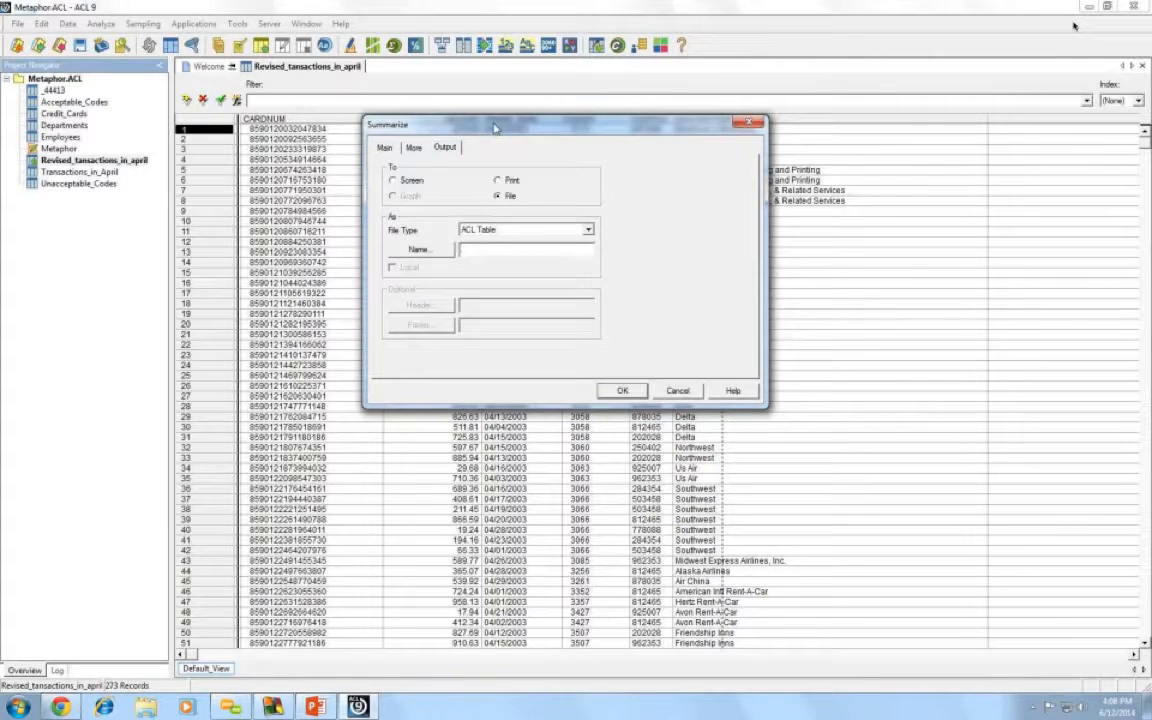
pyautogui.write('su')
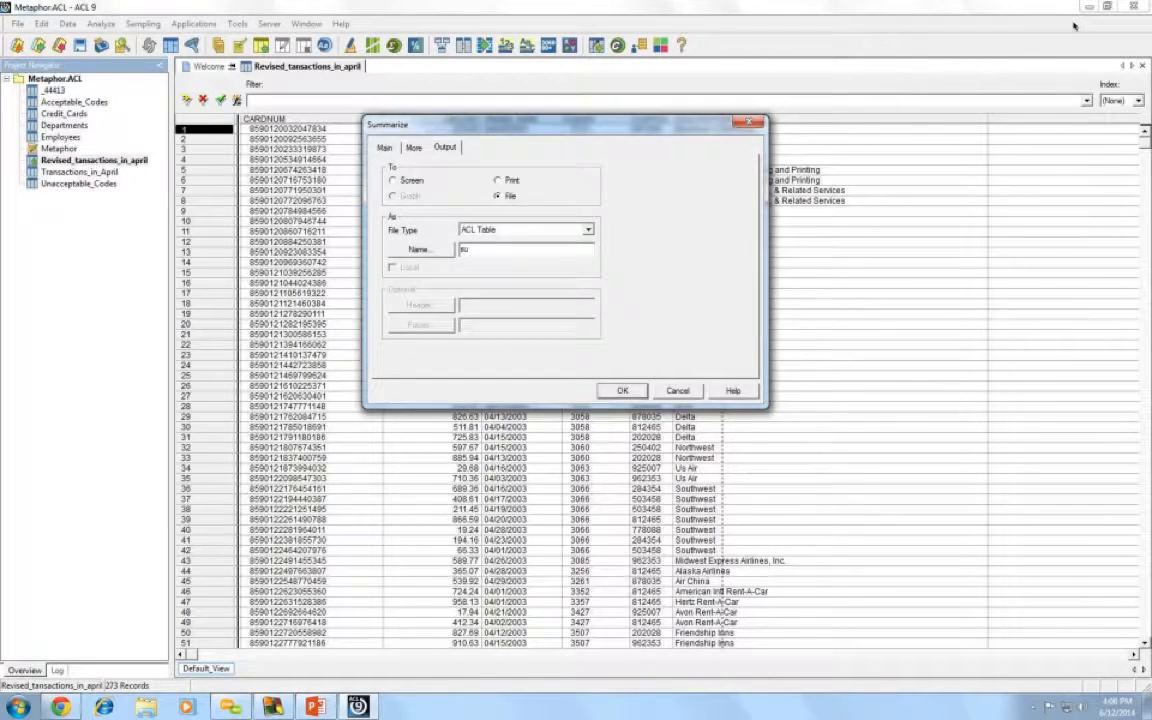
pyautogui.write('mmarize_code')
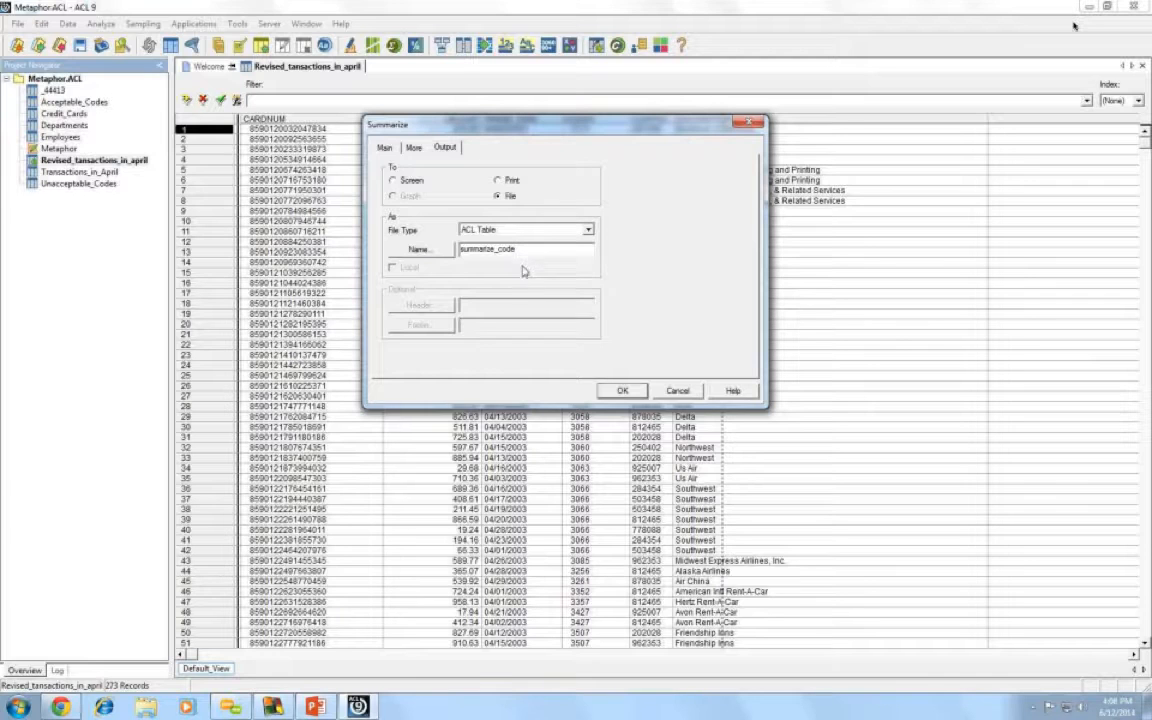
pyautogui.click(381, 150)
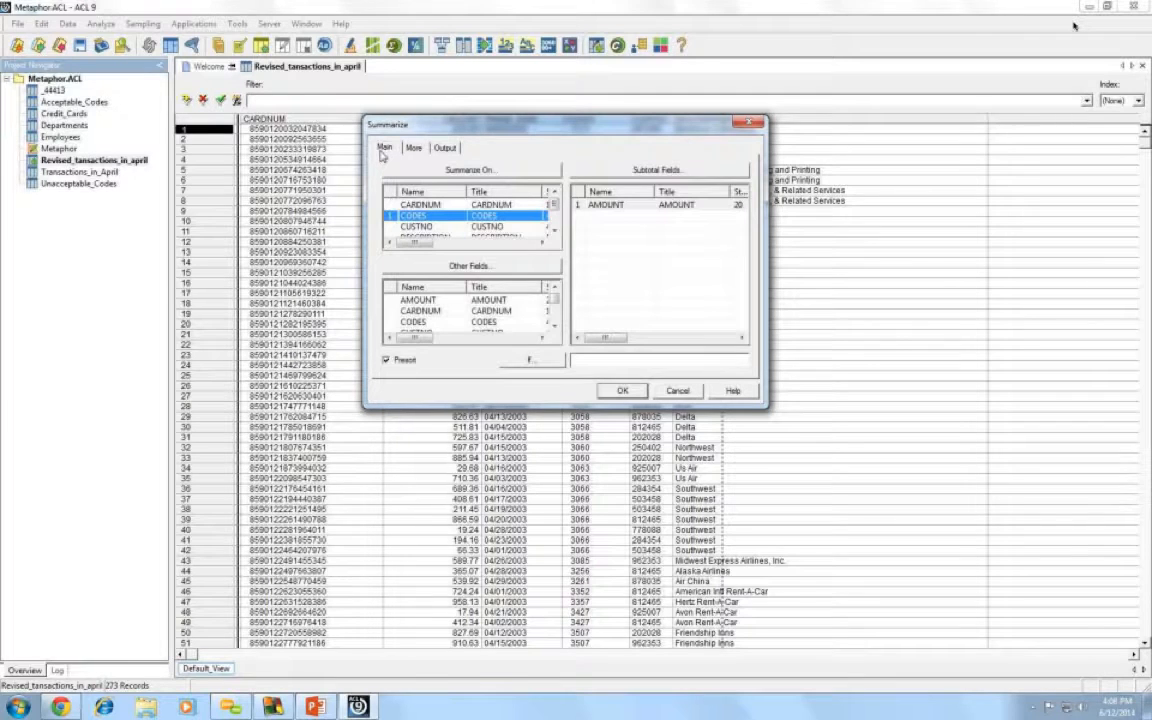
pyautogui.click(446, 148)
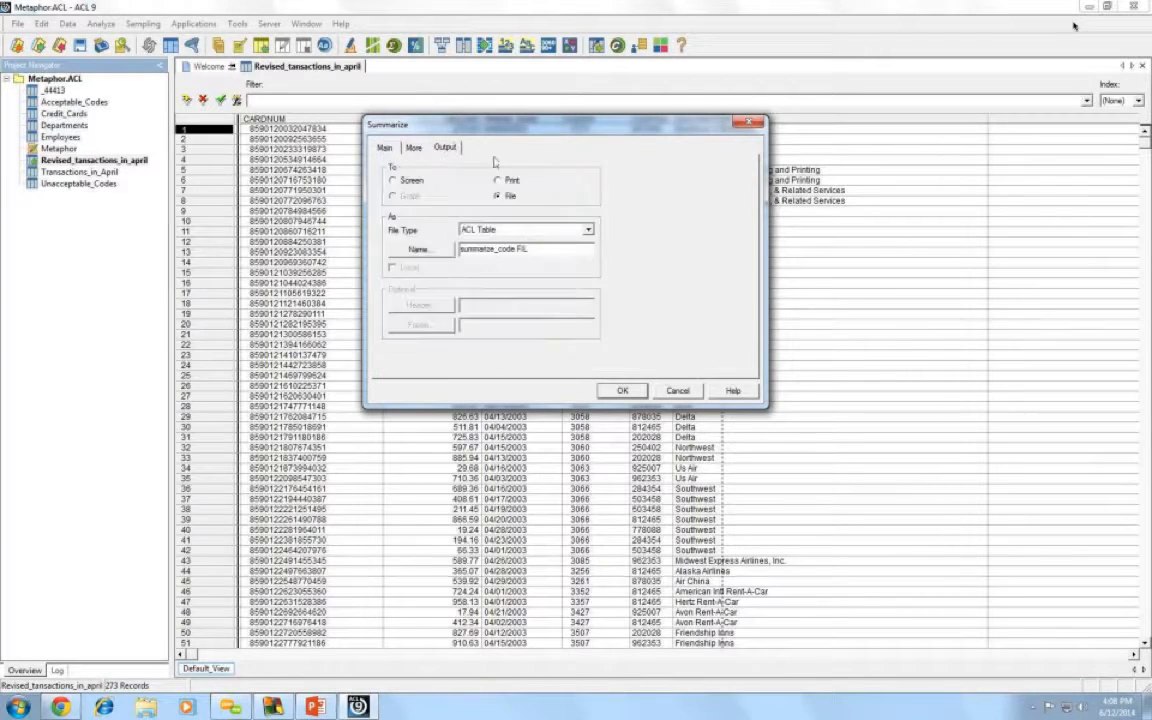
pyautogui.click(622, 390)
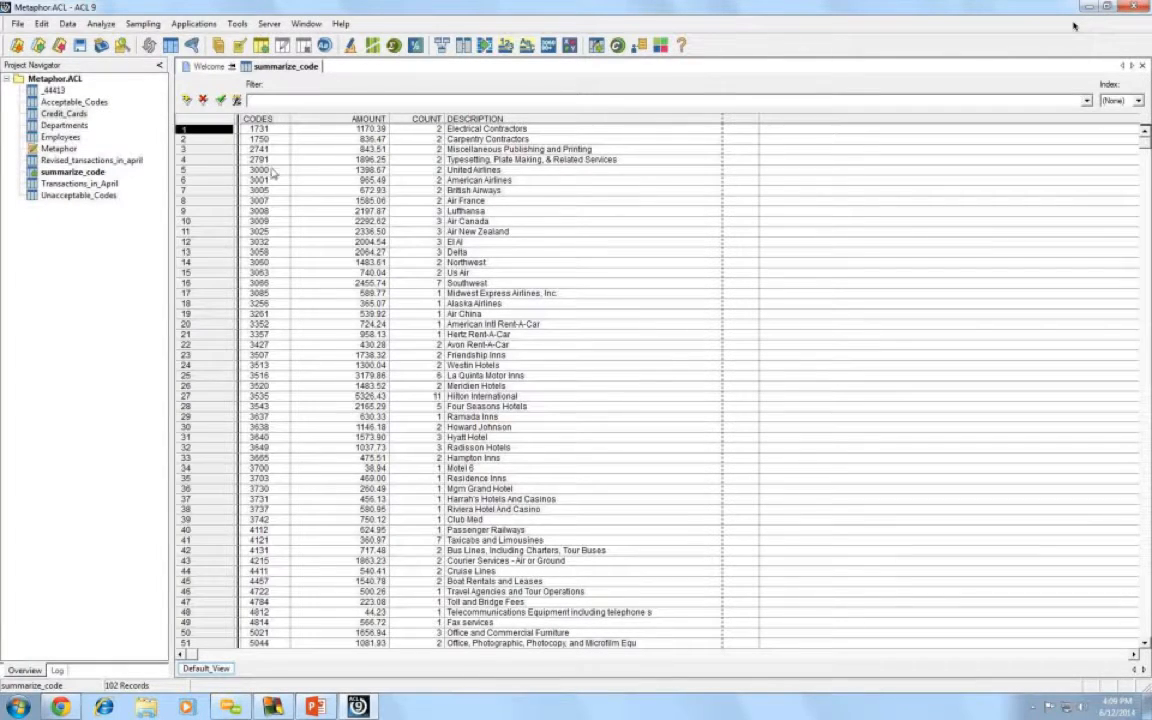
# - Quick-sort summarize_code by AMOUNT descending, putting Caterers at 9023.74 on top
pyautogui.click(350, 121)
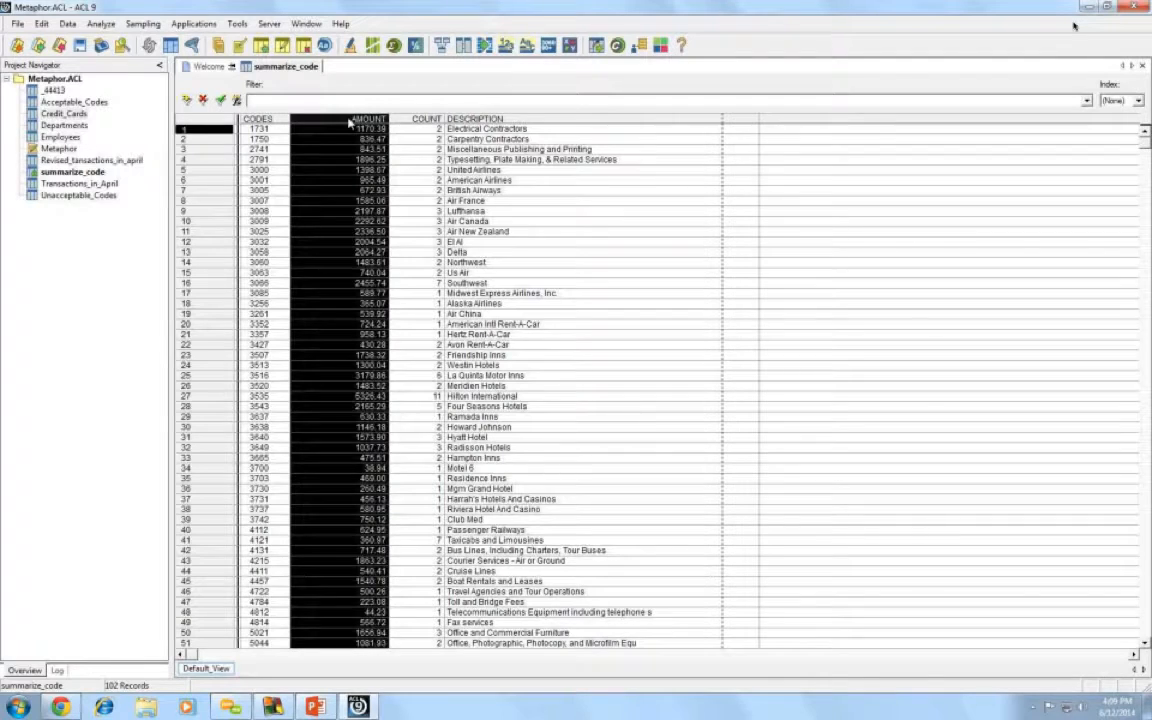
pyautogui.rightClick(350, 121)
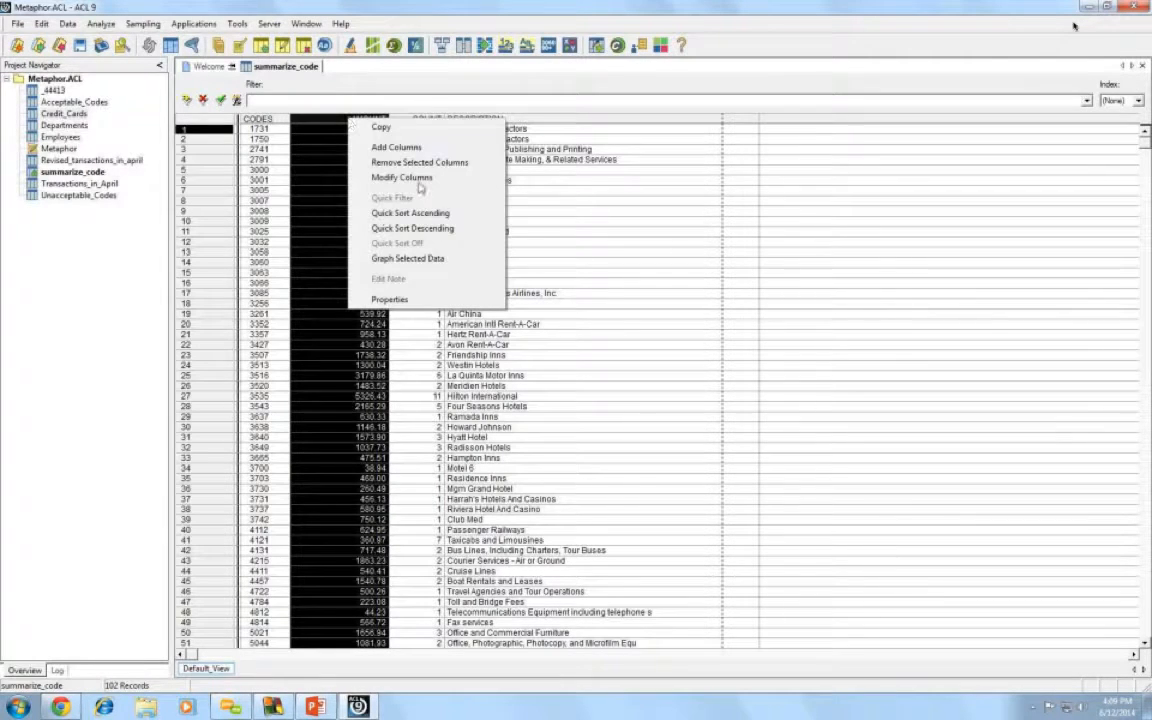
pyautogui.click(431, 233)
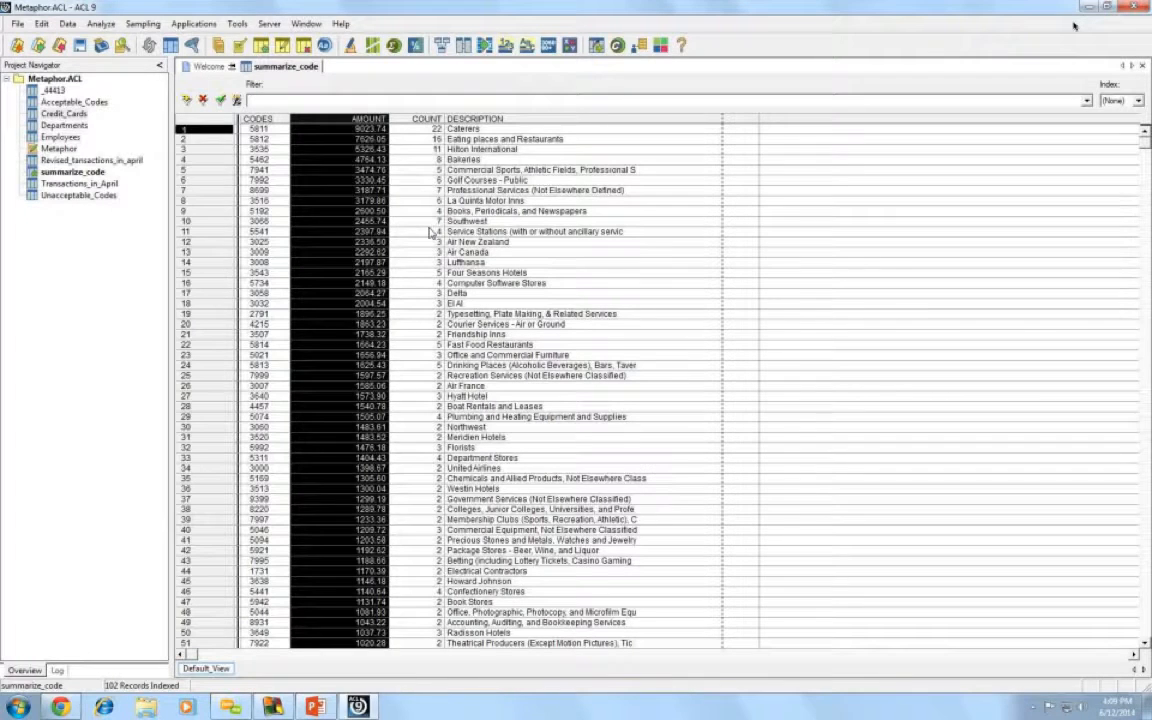
pyautogui.click(370, 191)
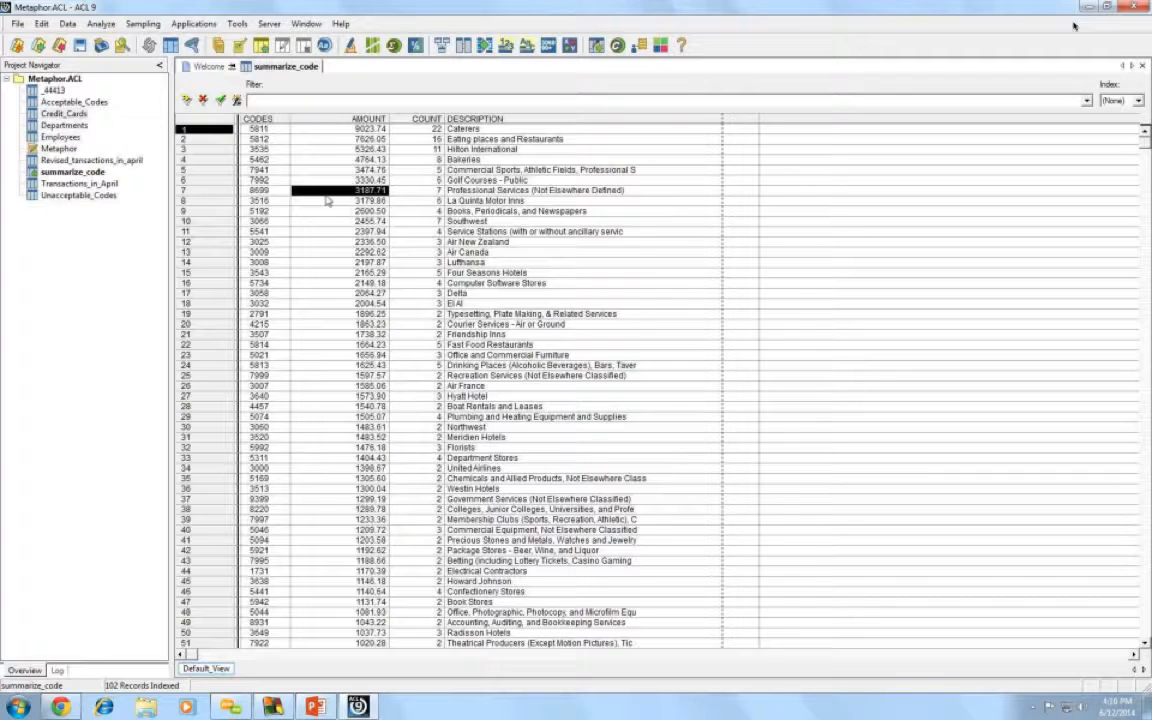
# - Reopen the Revised_tansactions_in_april table with all 273 records
pyautogui.doubleClick(80, 160)
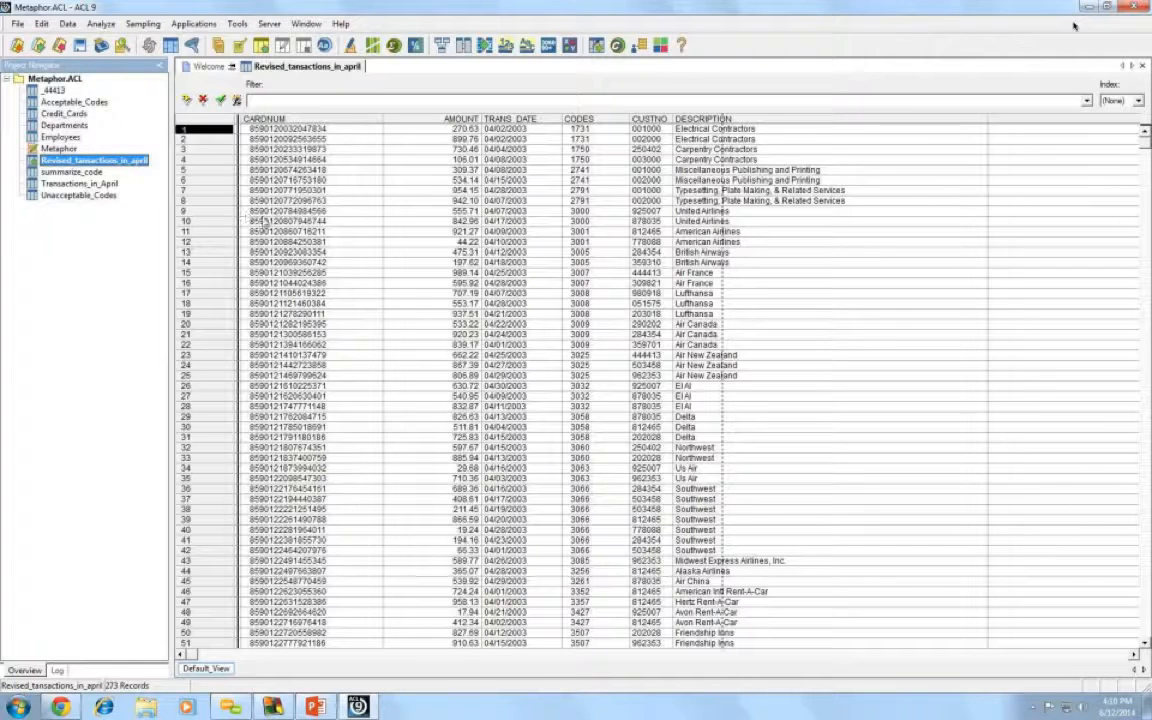
pyautogui.click(99, 24)
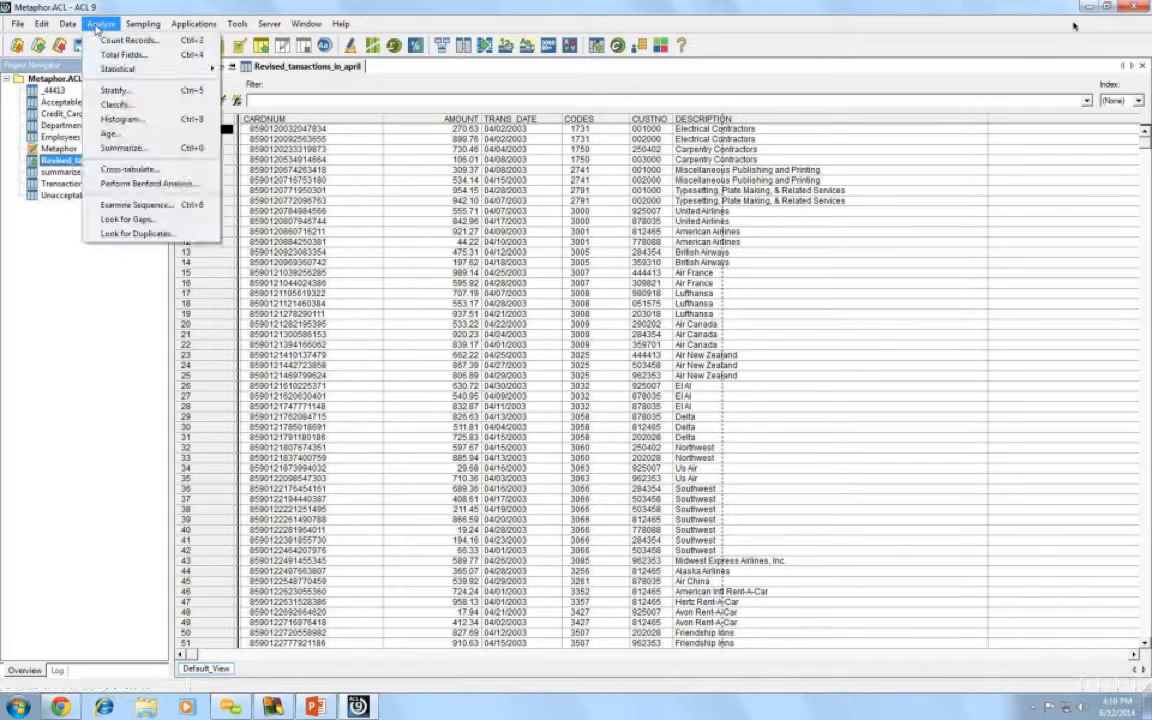
# - Start a Classify on Revised_tansactions_in_april with CARDNUM as the classify-on field
pyautogui.click(131, 107)
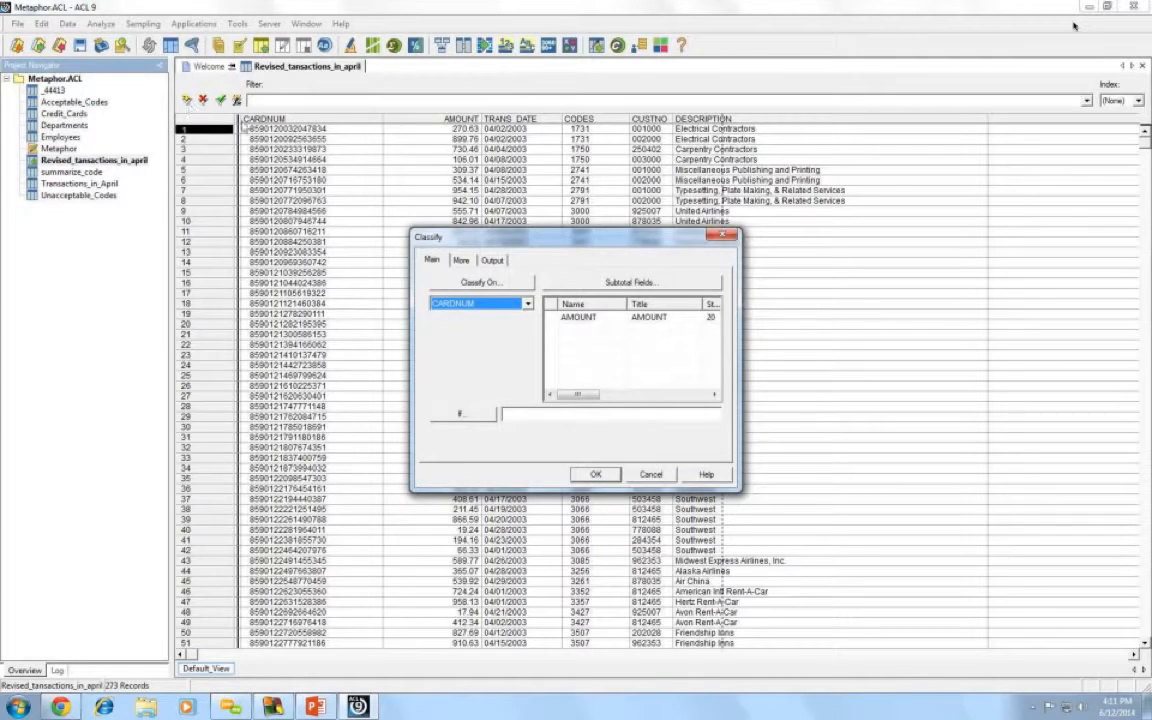
pyautogui.moveTo(510, 236); pyautogui.dragTo(495, 187)
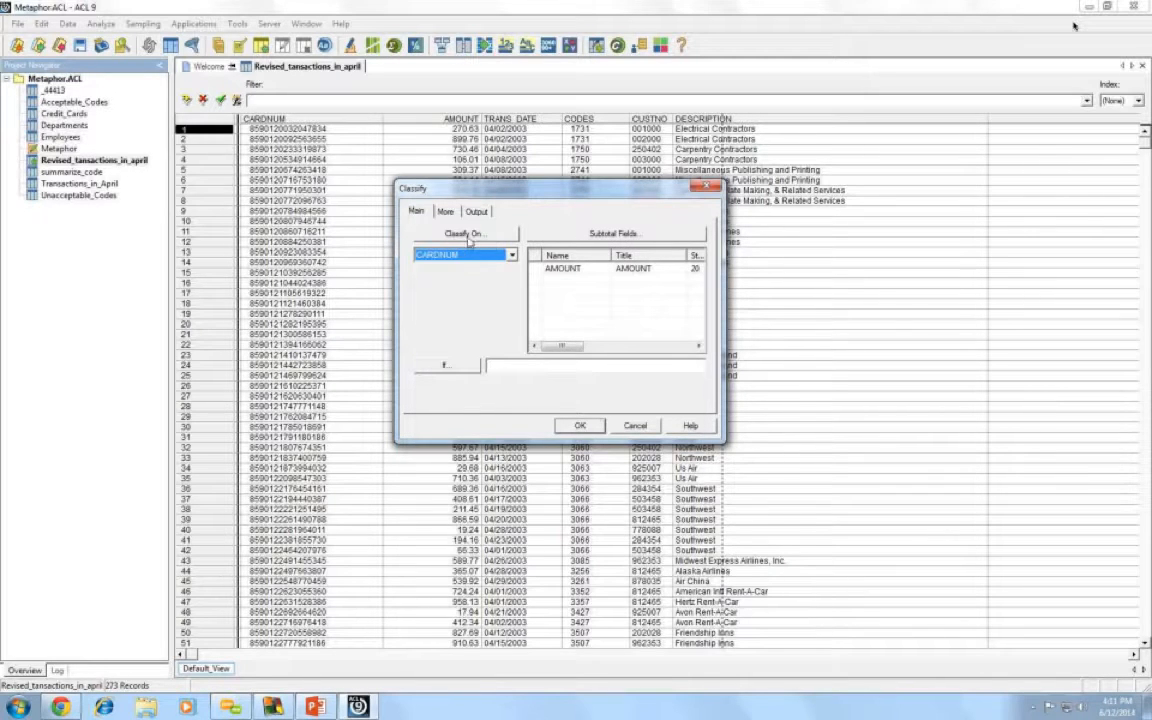
pyautogui.click(463, 236)
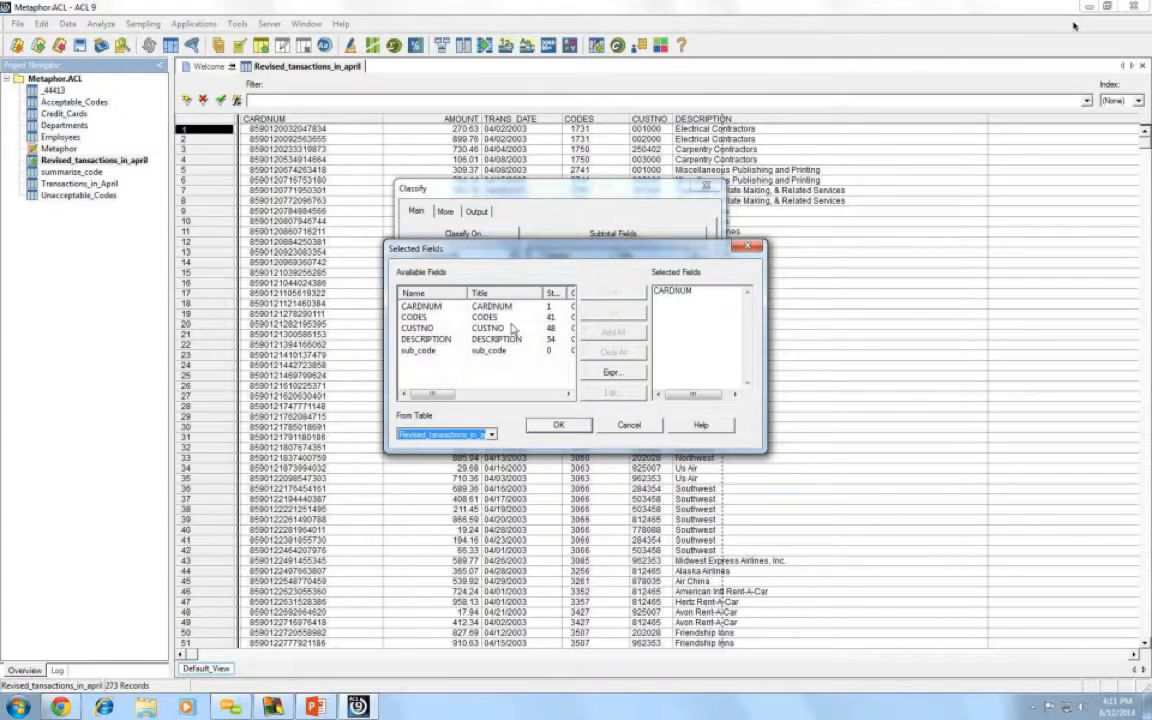
pyautogui.moveTo(425, 395); pyautogui.dragTo(460, 396)
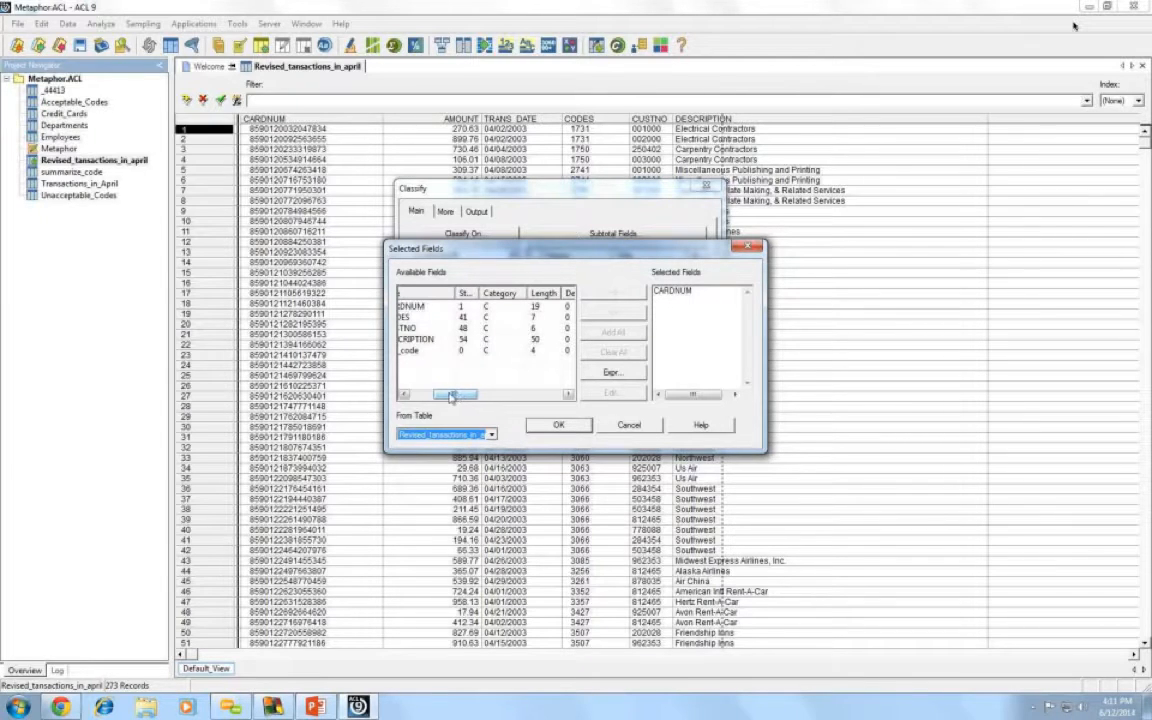
pyautogui.moveTo(452, 396); pyautogui.dragTo(415, 395)
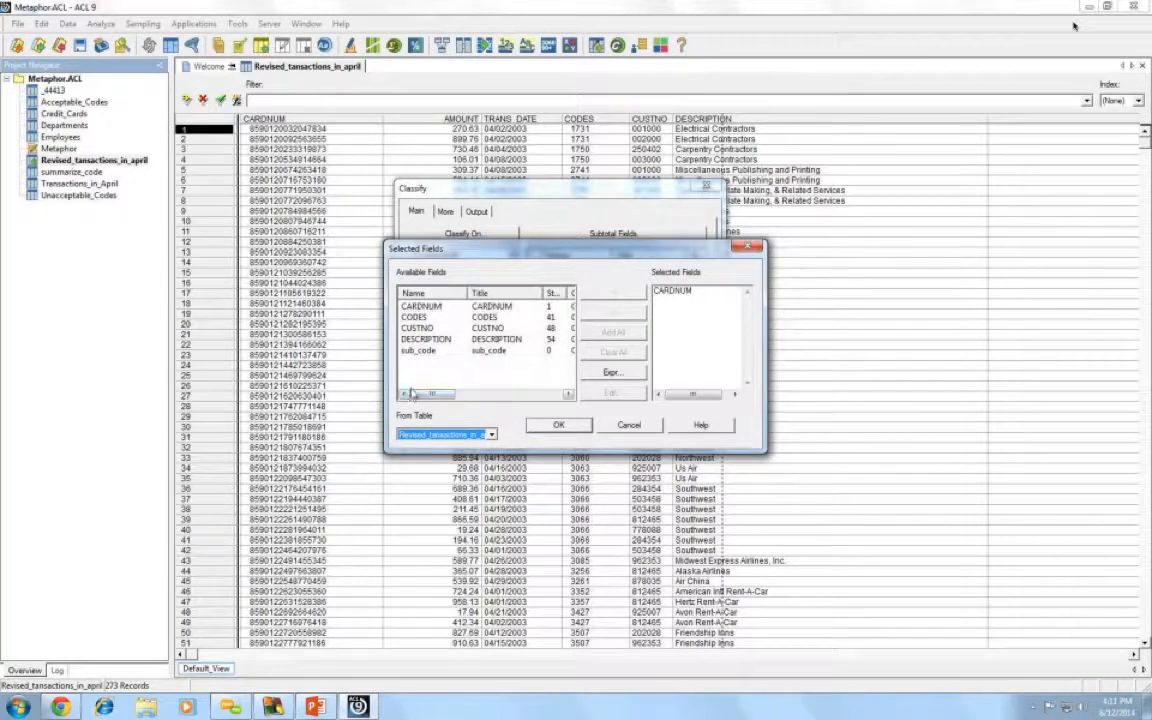
pyautogui.click(430, 306)
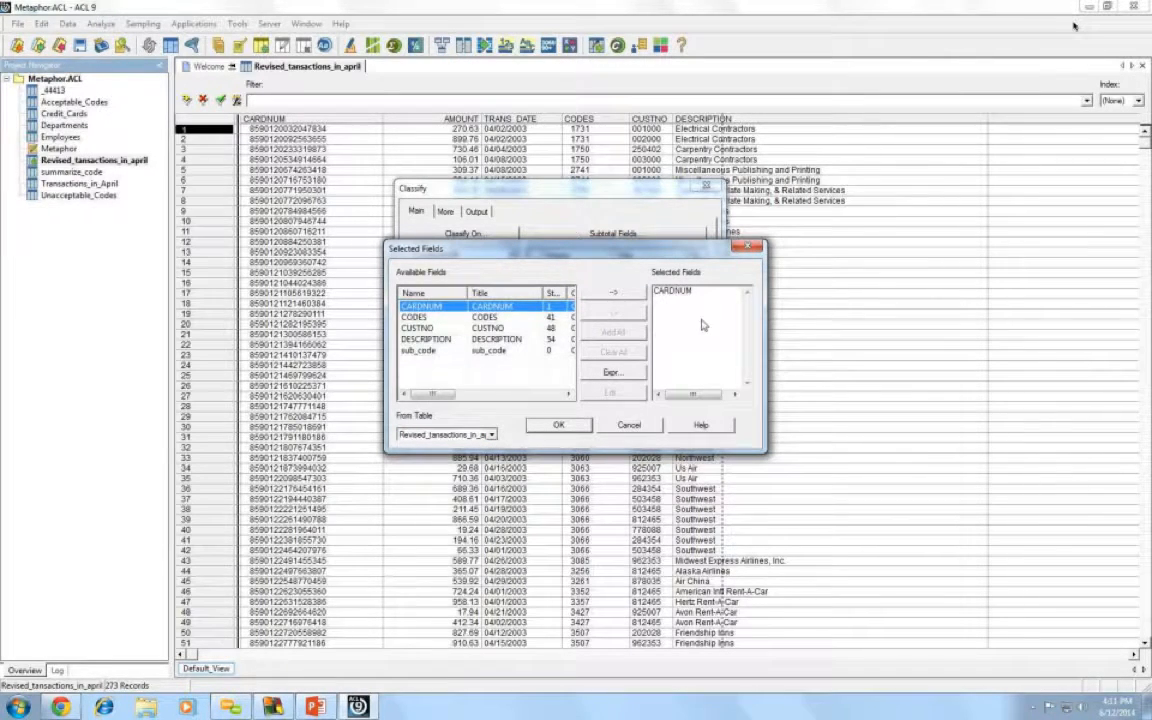
pyautogui.click(556, 426)
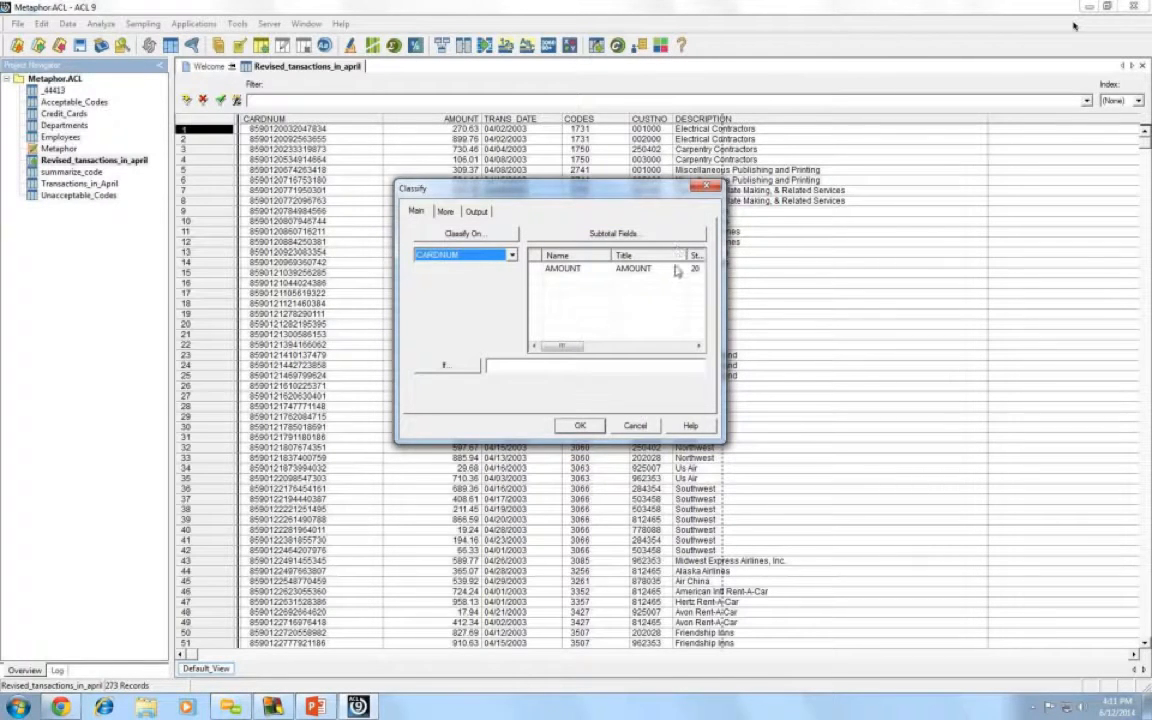
# - Subtotal AMOUNT in the CARDNUM classification and output the results to screen
pyautogui.click(570, 270)
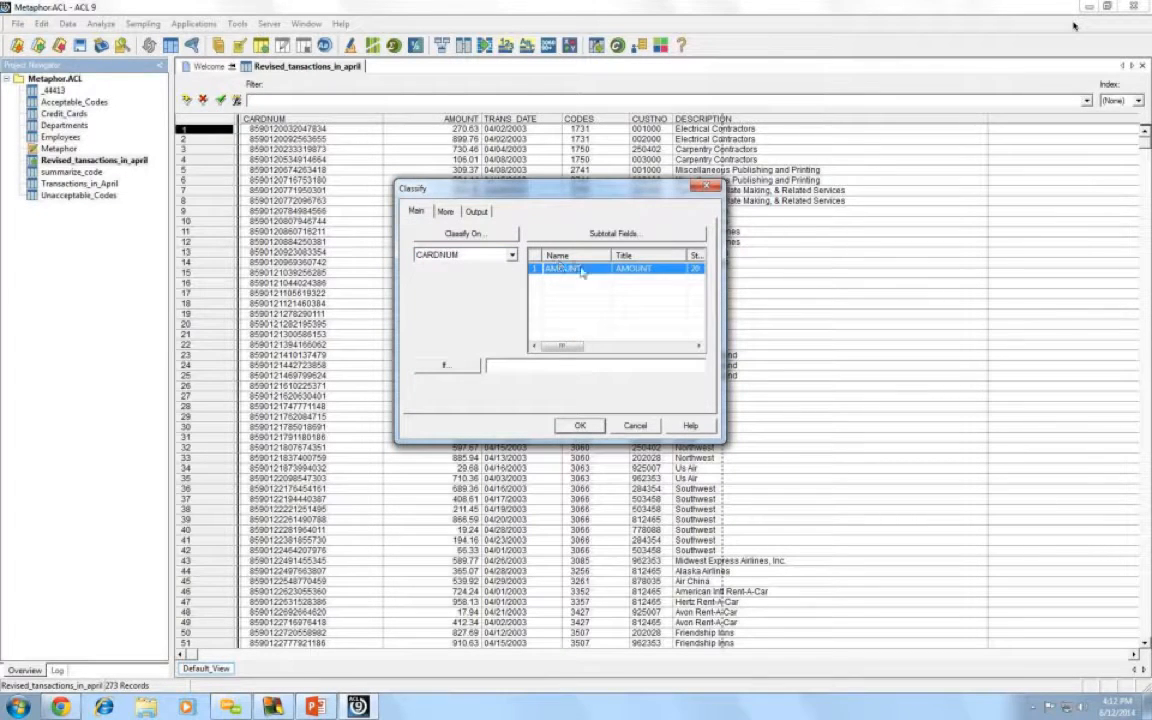
pyautogui.click(478, 212)
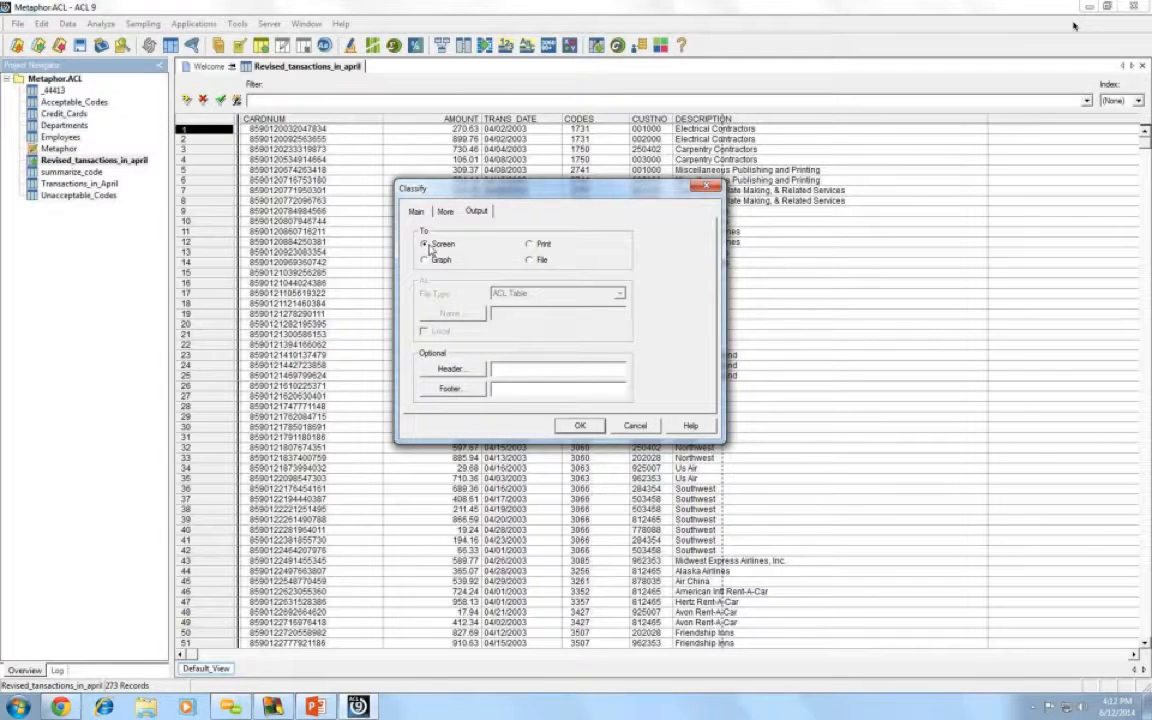
pyautogui.click(582, 428)
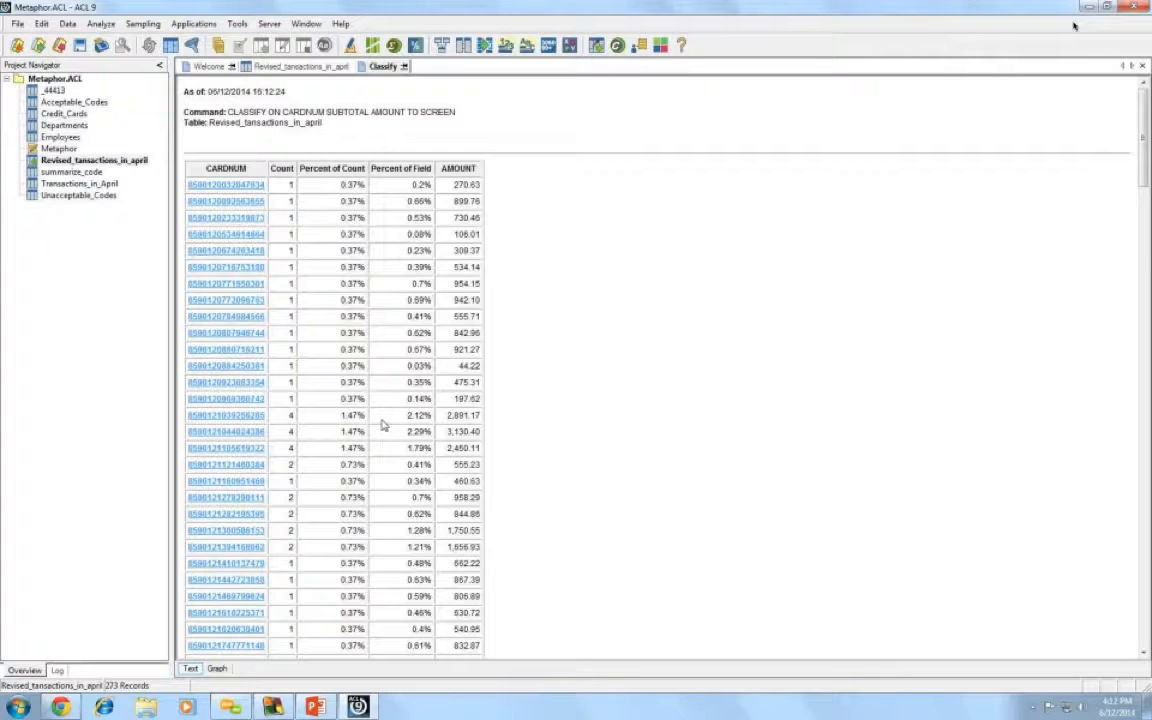
# - Drill into one card number in the Classify results to view its transaction
pyautogui.click(215, 369)
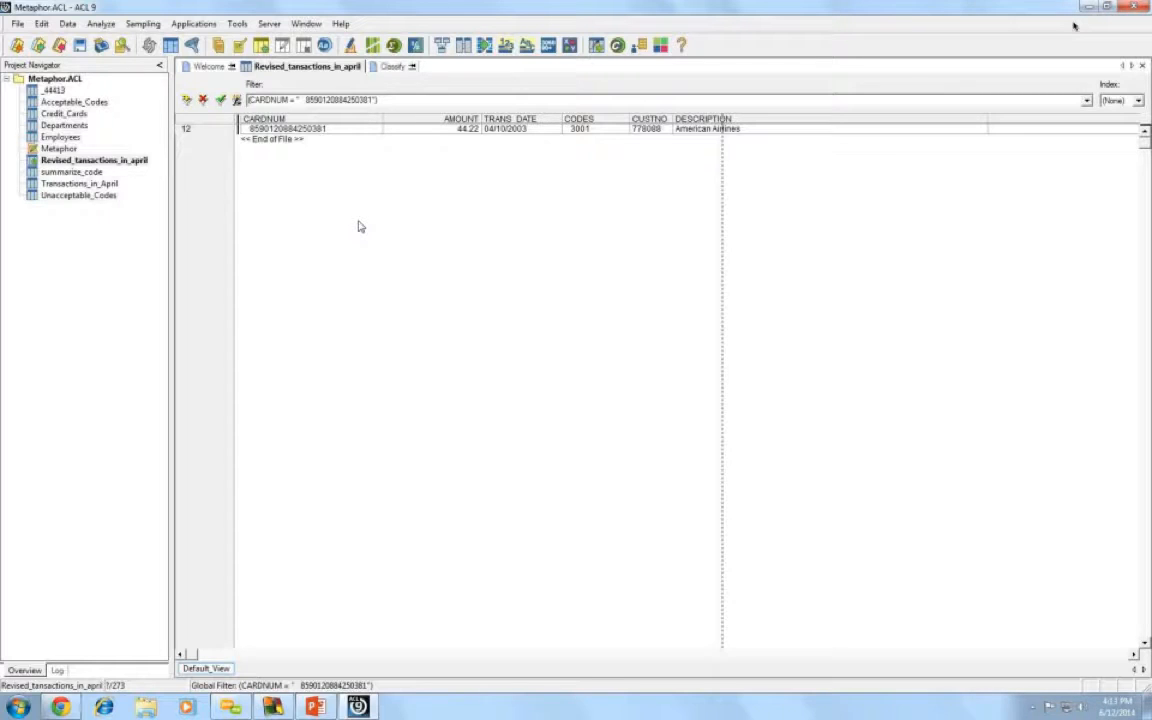
# - Remove the card filter from Revised_tansactions_in_april to show all 273 records
pyautogui.click(88, 161)
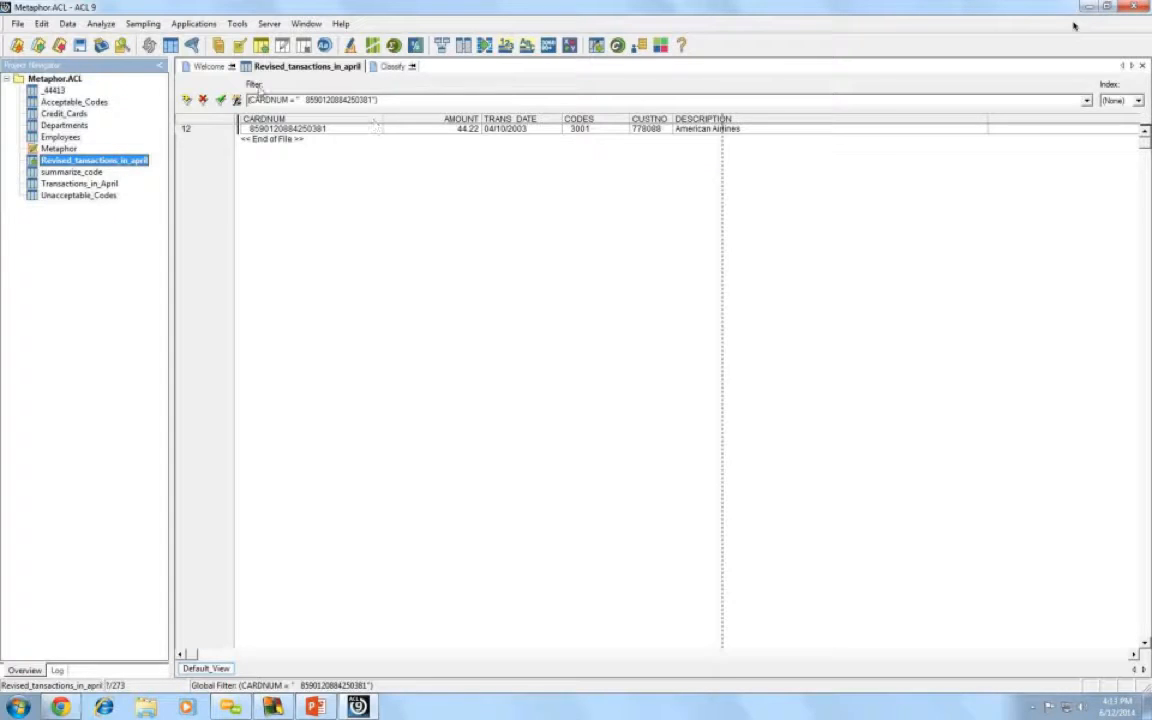
pyautogui.click(202, 101)
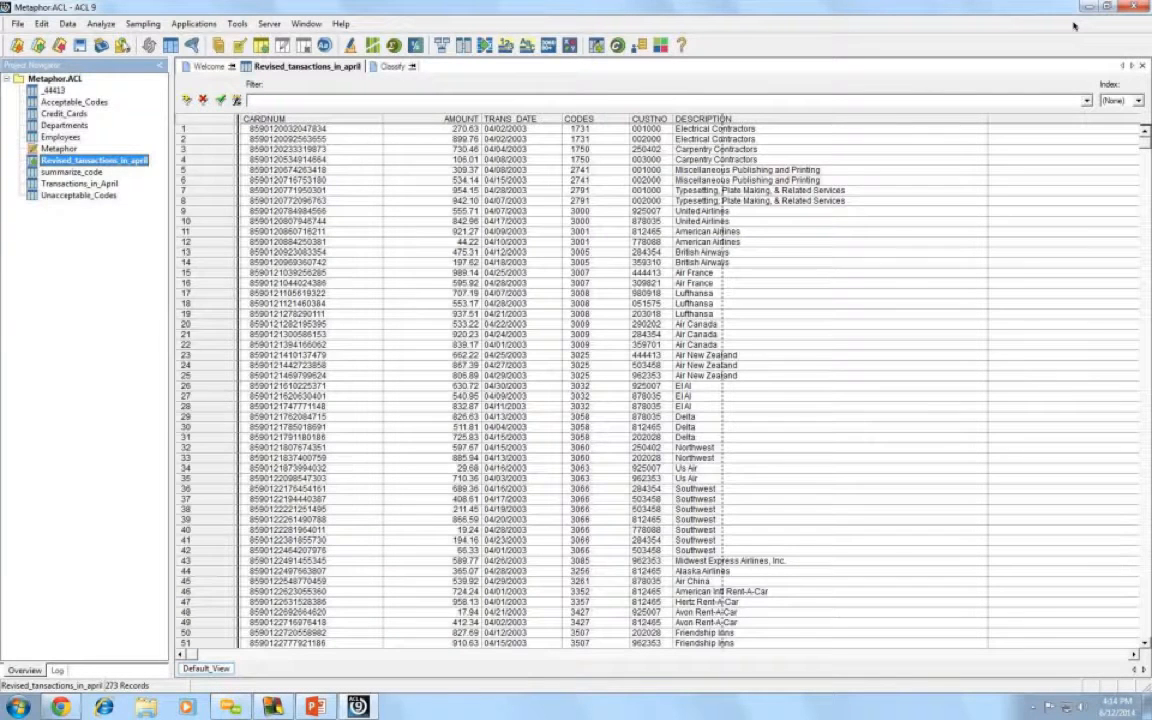
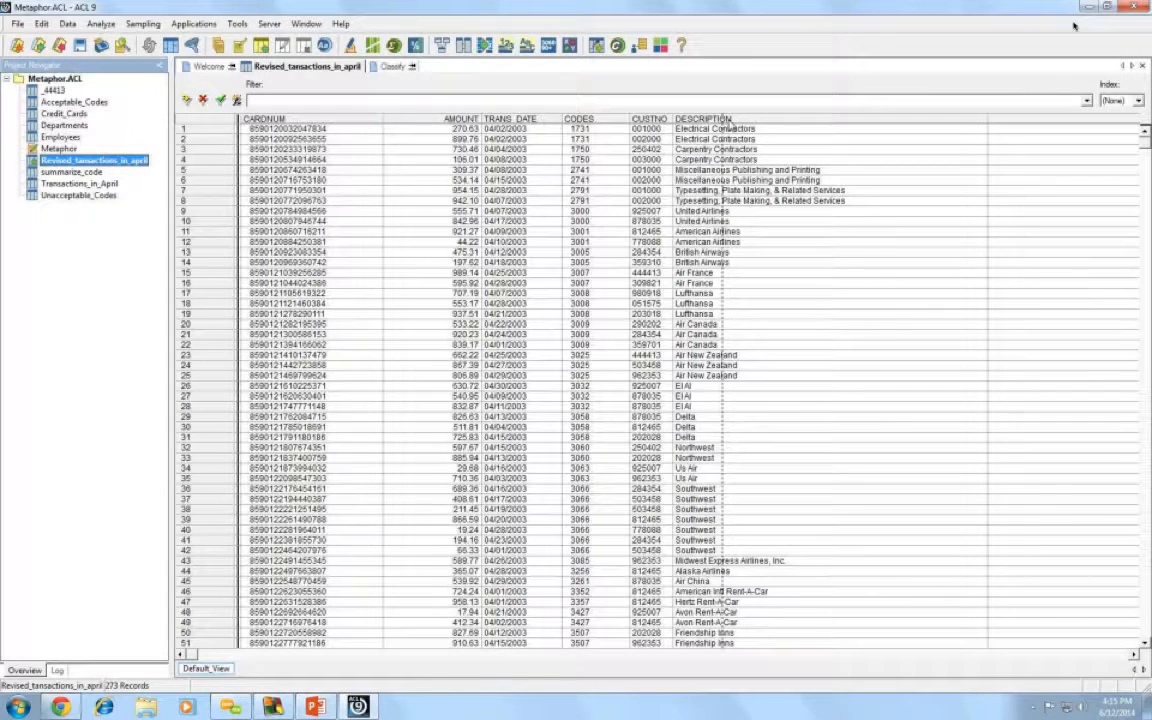
# - Look at the Unacceptable_Codes table, then return to Revised_tansactions_in_april
pyautogui.doubleClick(58, 197)
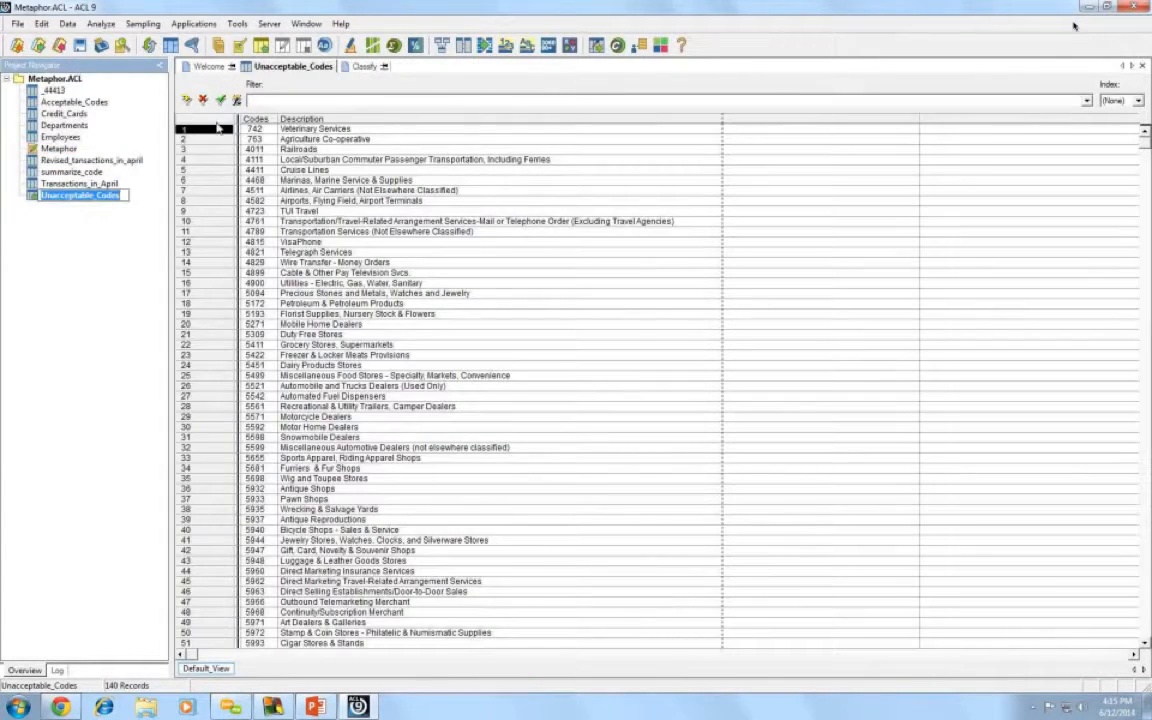
pyautogui.click(111, 250)
pyautogui.doubleClick(110, 162)
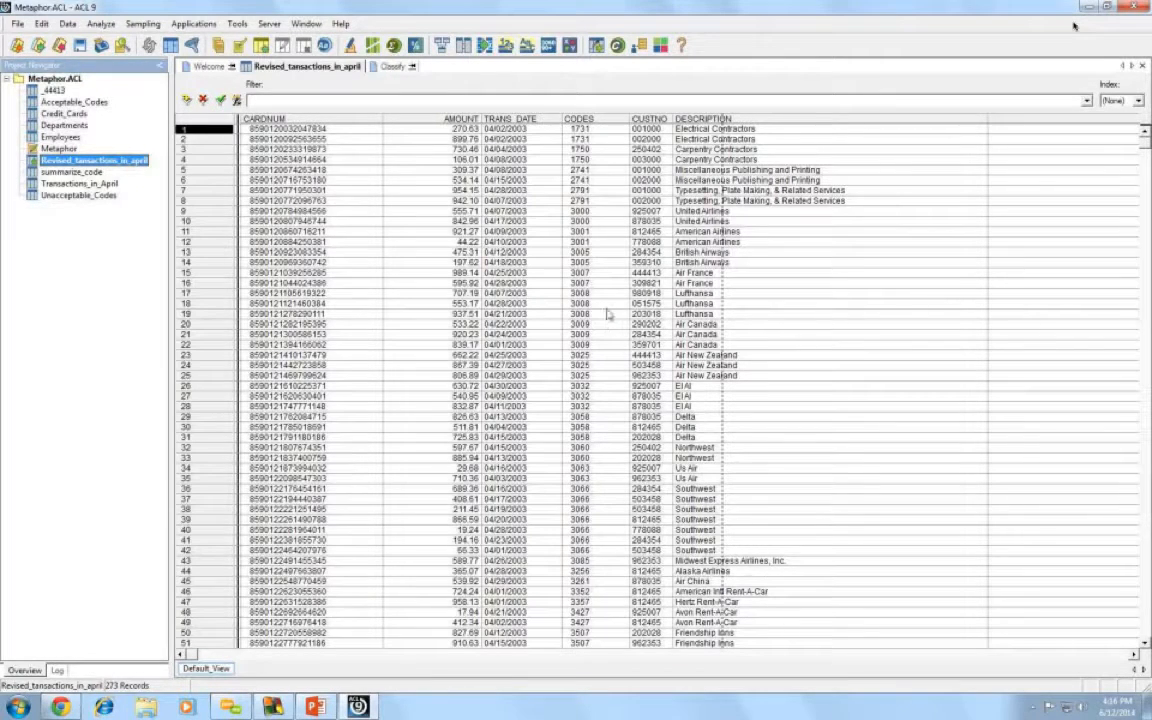
# - Start a Data > Join Tables join with CODES as the primary key
pyautogui.click(68, 25)
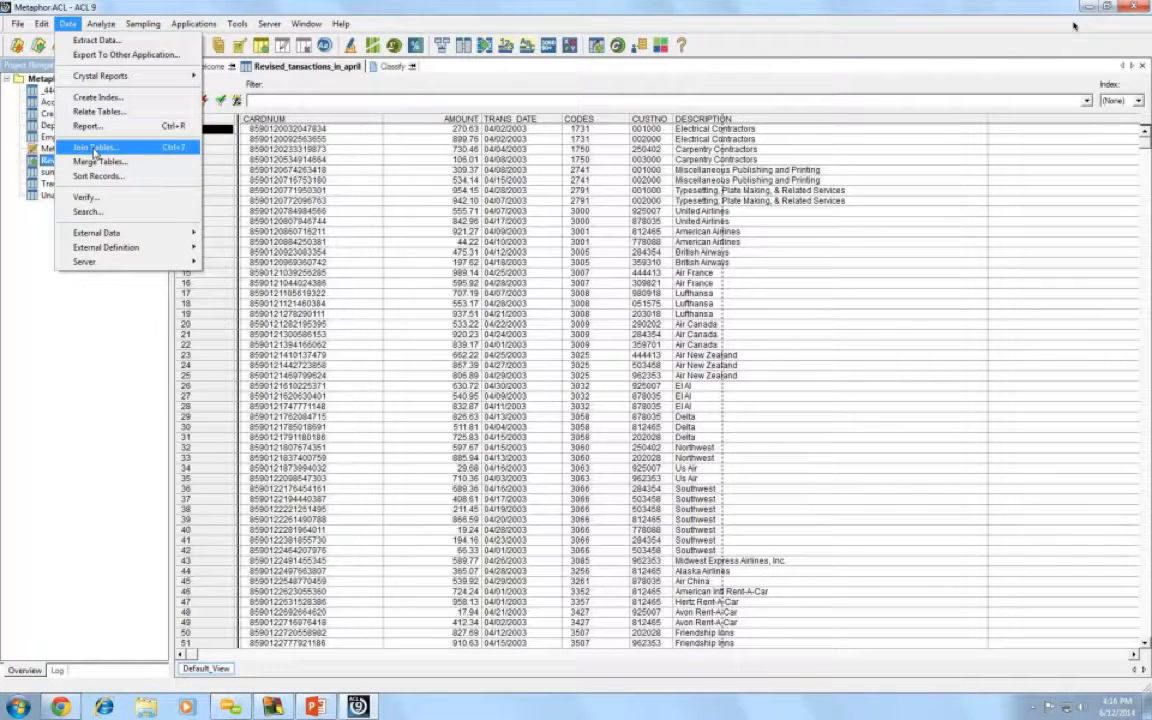
pyautogui.click(95, 148)
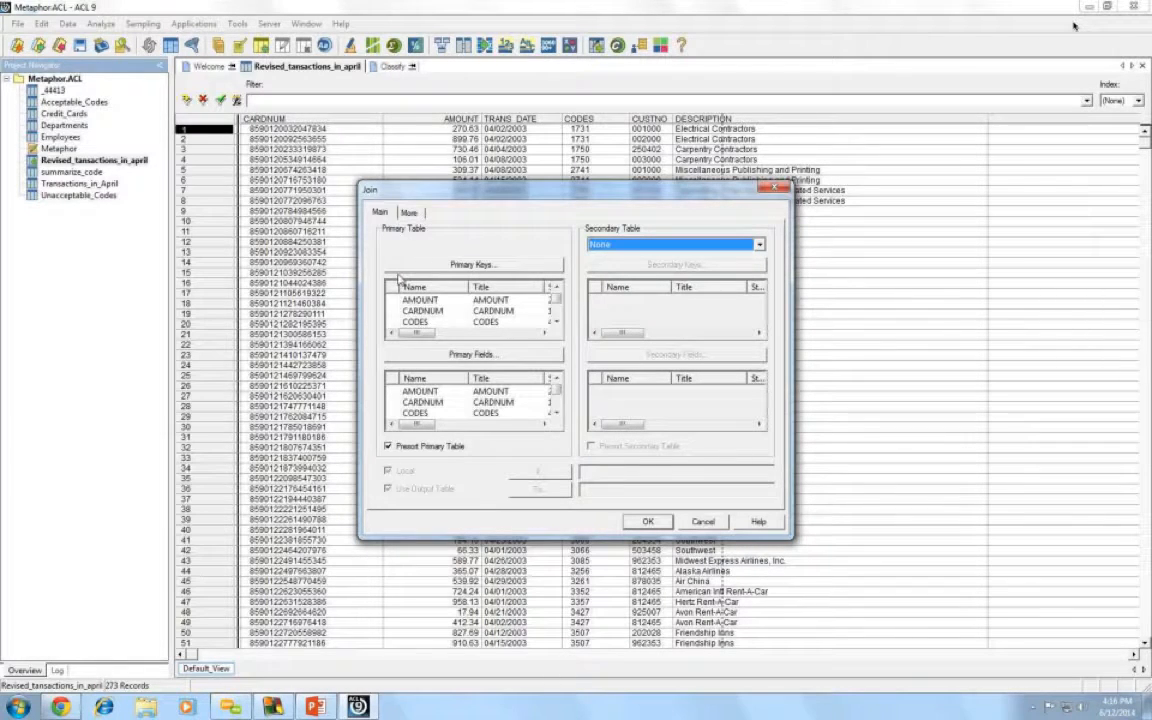
pyautogui.click(486, 322)
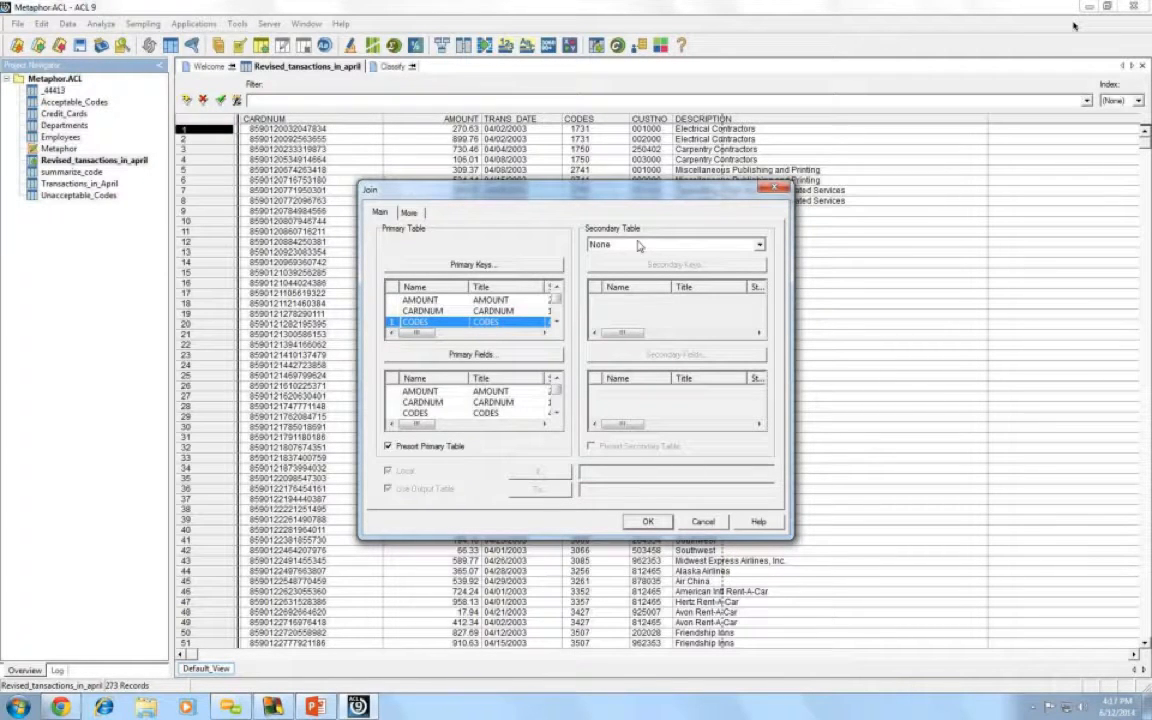
# - Pick Unacceptable_Codes as secondary table keyed on Codes, and open primary field selection
pyautogui.click(759, 244)
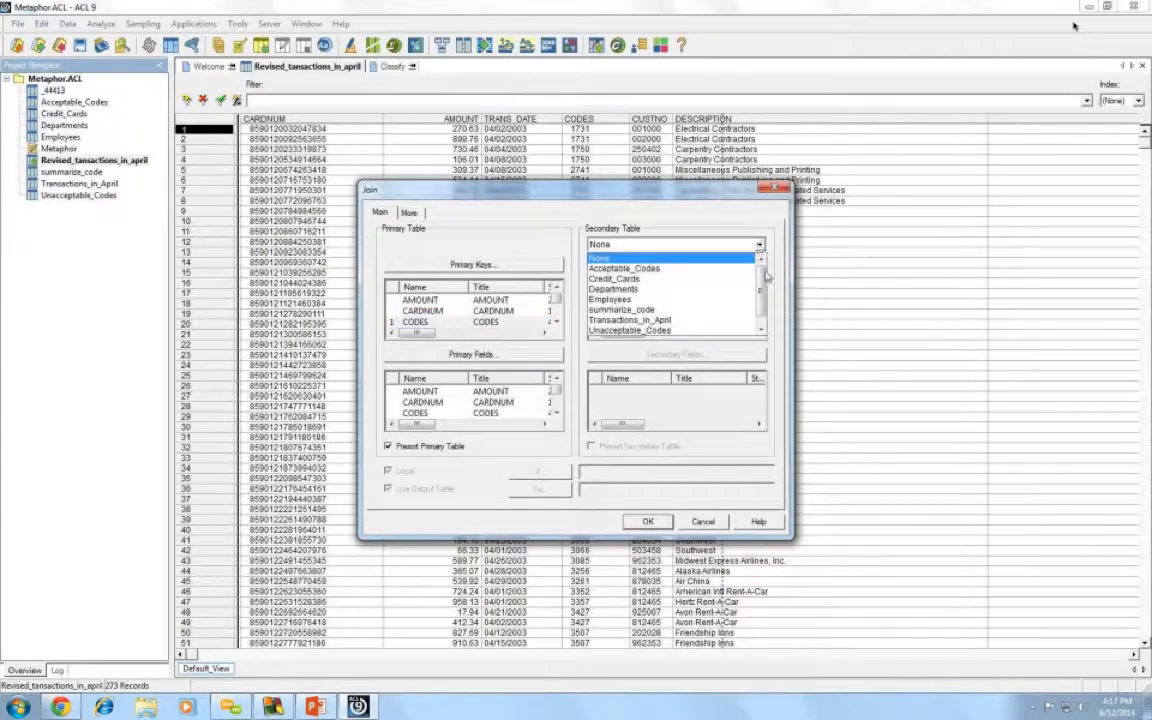
pyautogui.scroll(-1, 765, 280)
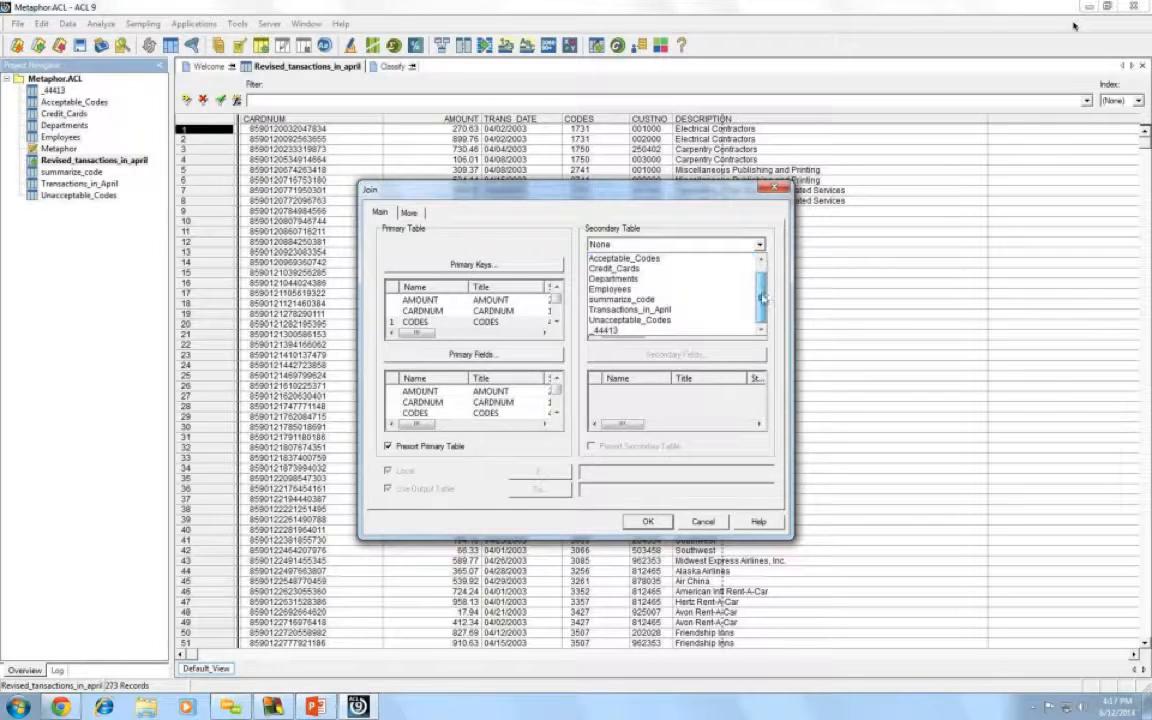
pyautogui.click(665, 321)
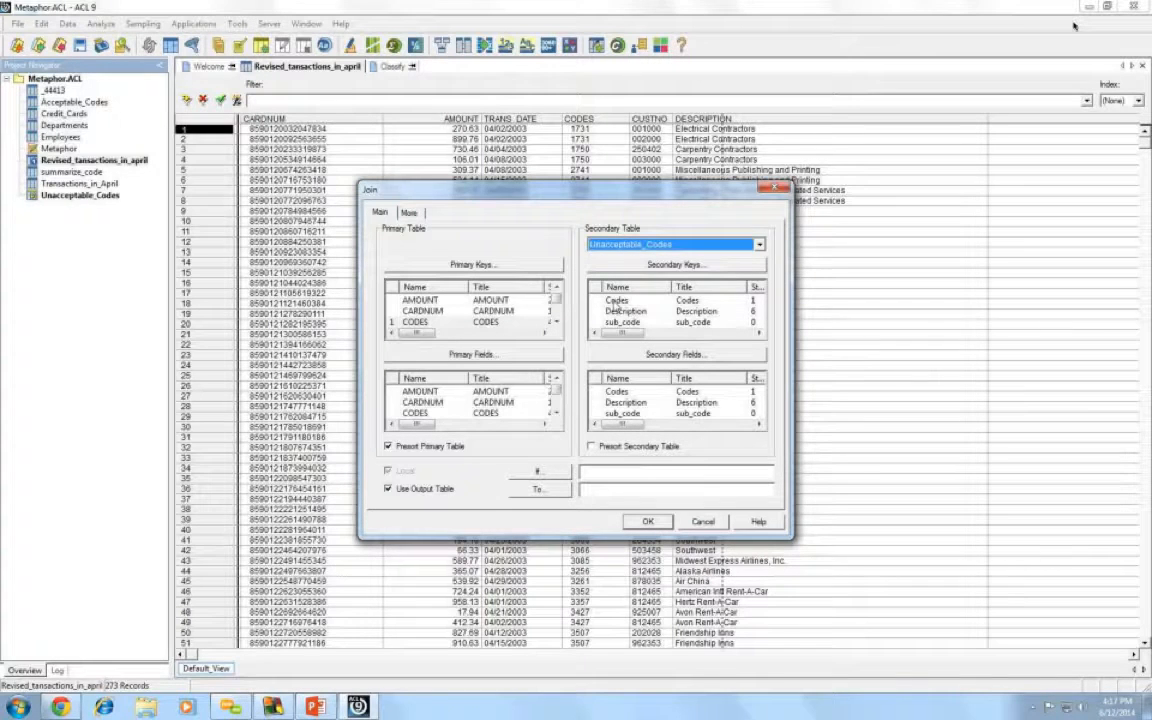
pyautogui.click(616, 301)
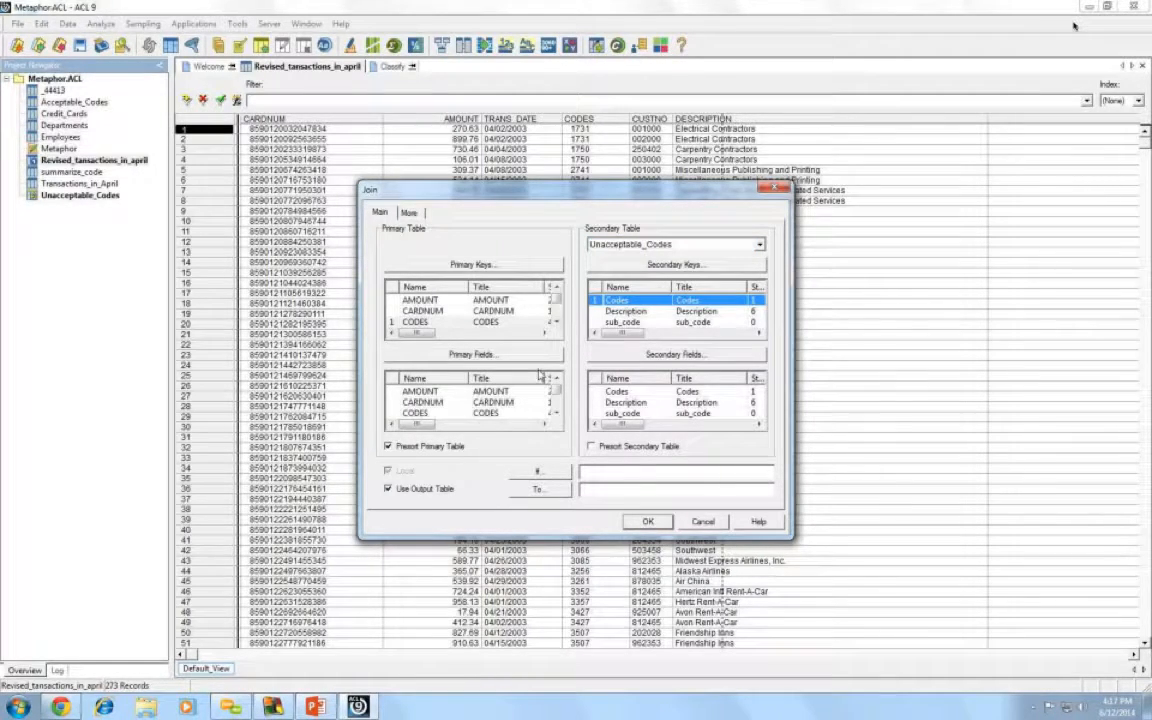
pyautogui.click(452, 356)
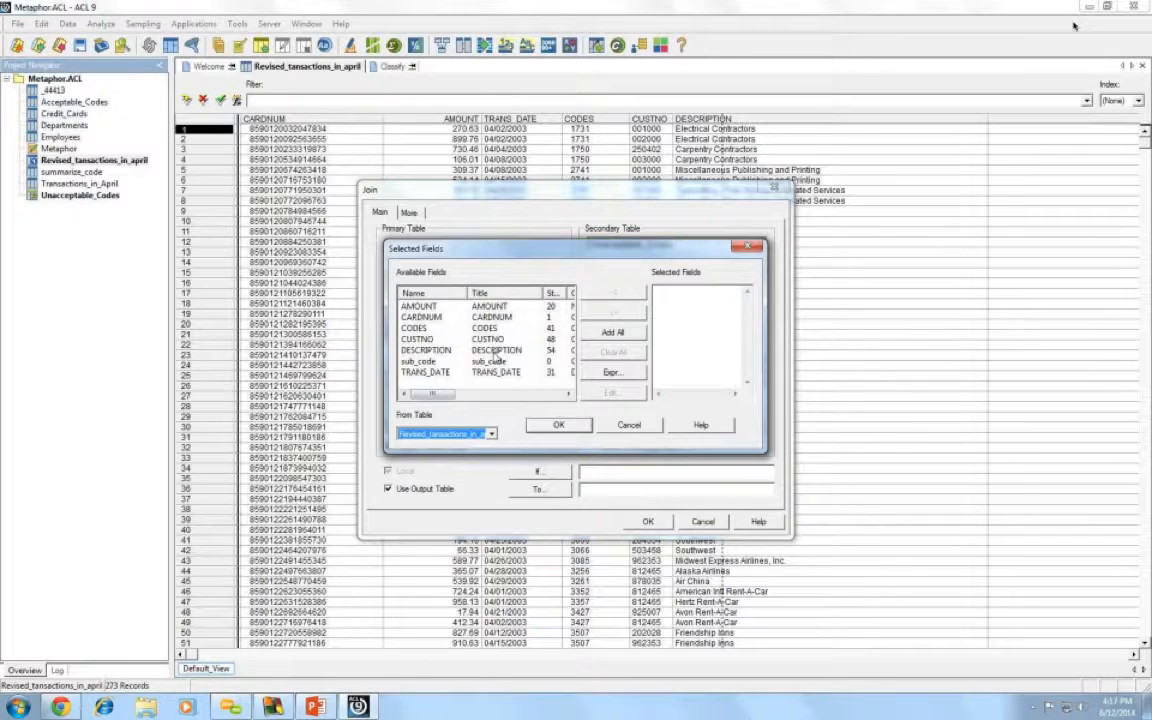
# - Output all primary fields (AMOUNT, CARDNUM, CODES) and no secondary fields
pyautogui.click(609, 334)
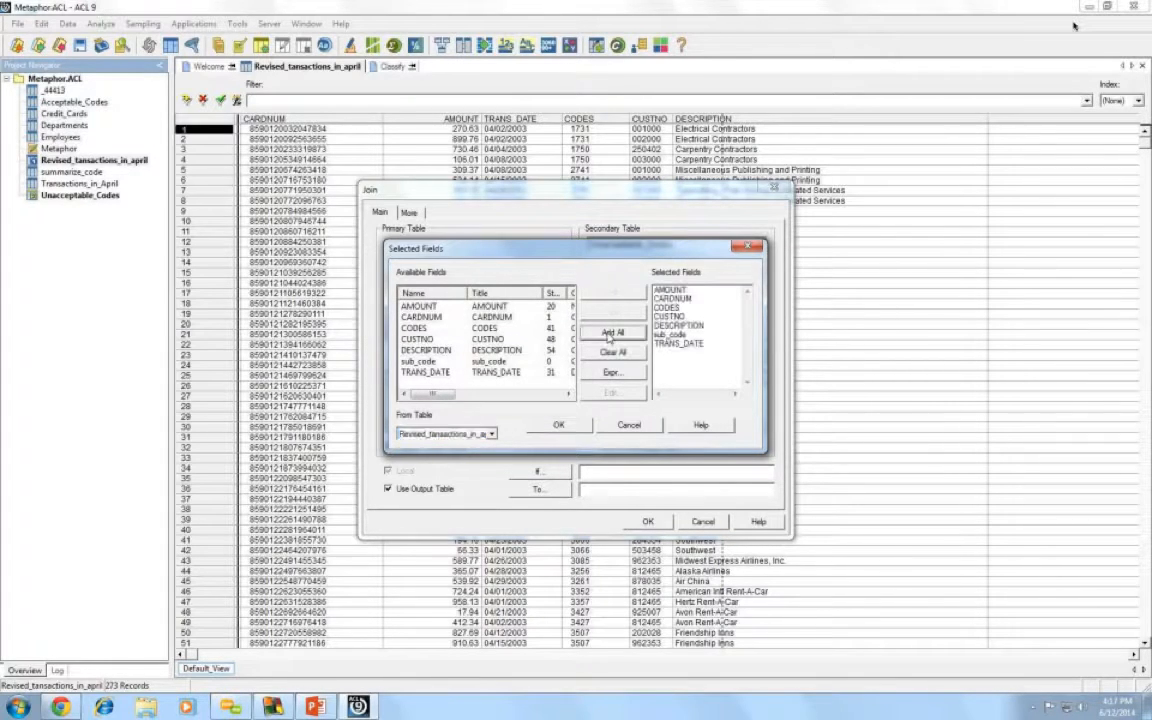
pyautogui.click(557, 424)
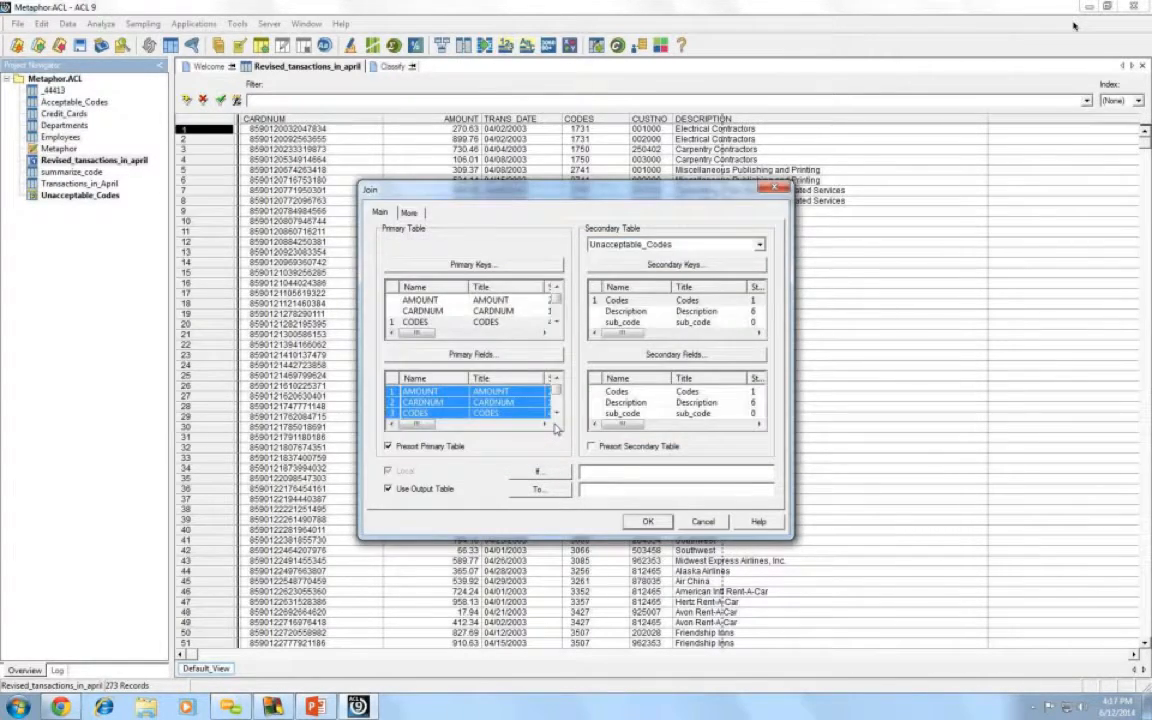
pyautogui.click(652, 356)
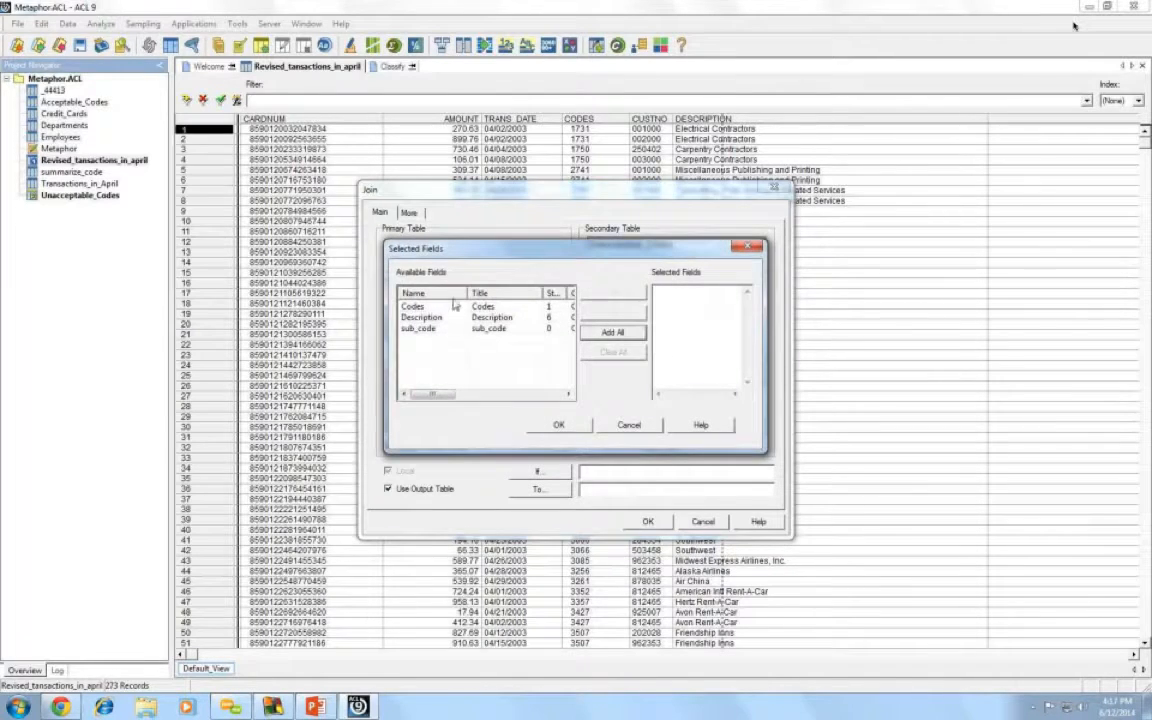
pyautogui.click(747, 248)
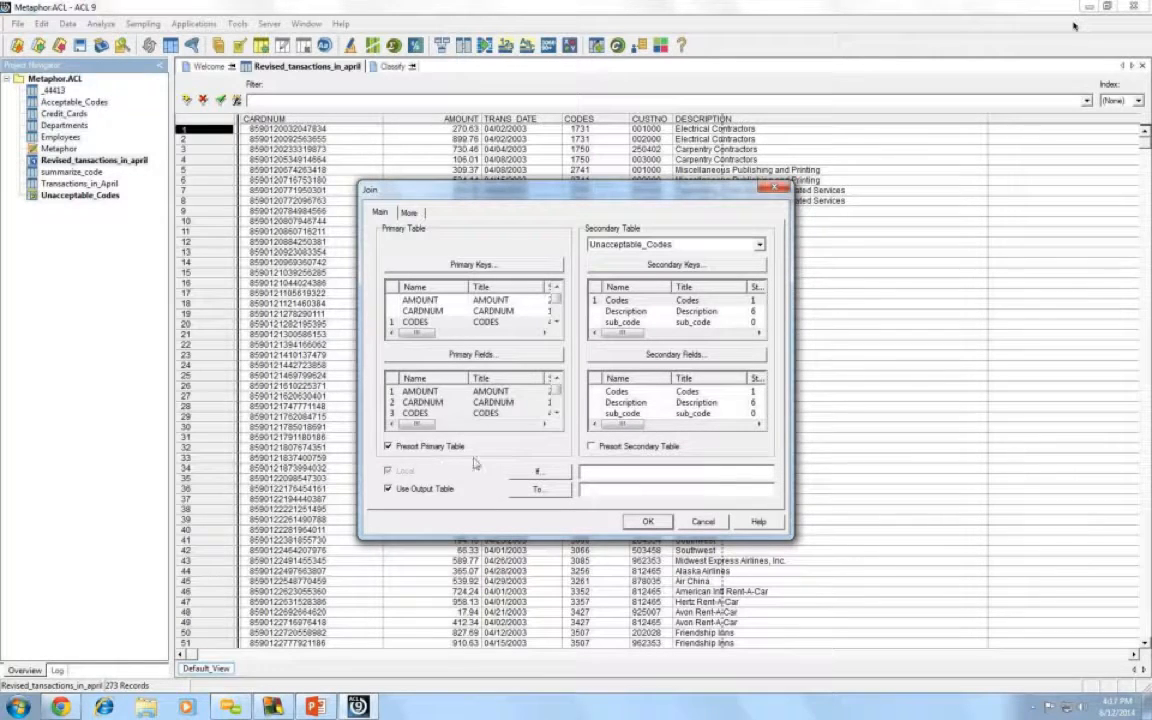
# - Presort the secondary table, name the output unacceptable_transactions, and run the join
pyautogui.click(591, 447)
pyautogui.write('unacce')
pyautogui.write('ctions')
pyautogui.click(647, 521)
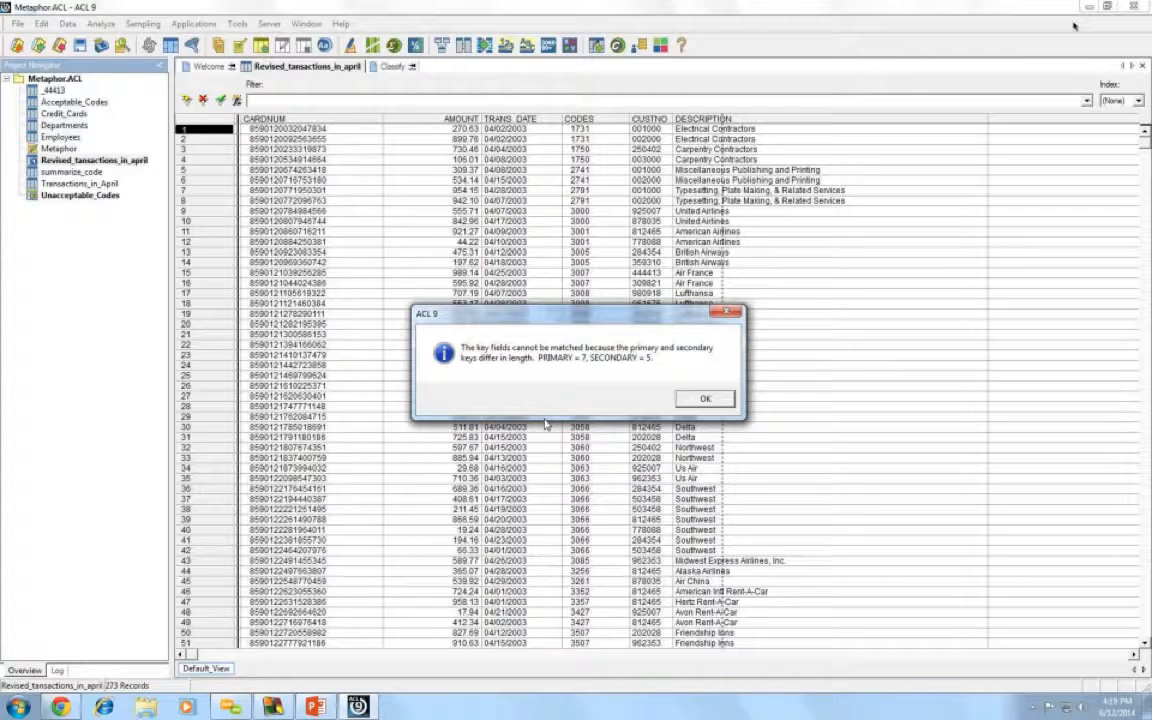
# - Dismiss the PRIMARY = 7, SECONDARY = 5 key-length error and close the Join dialog
pyautogui.click(705, 400)
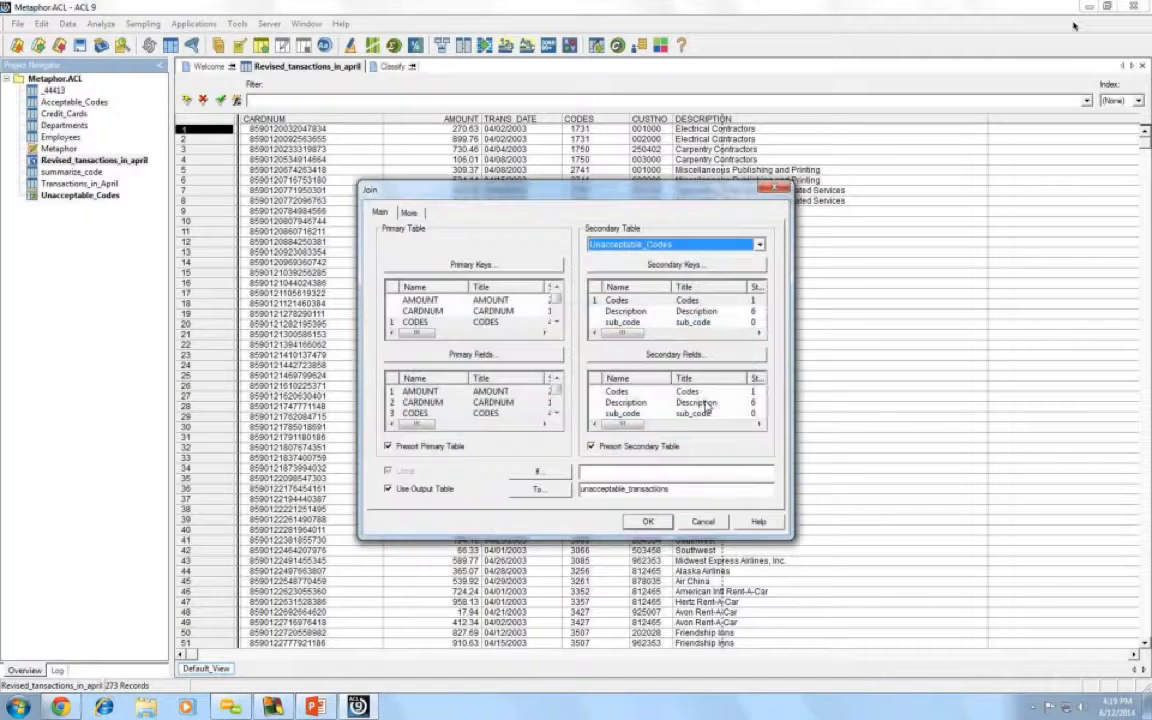
pyautogui.click(775, 189)
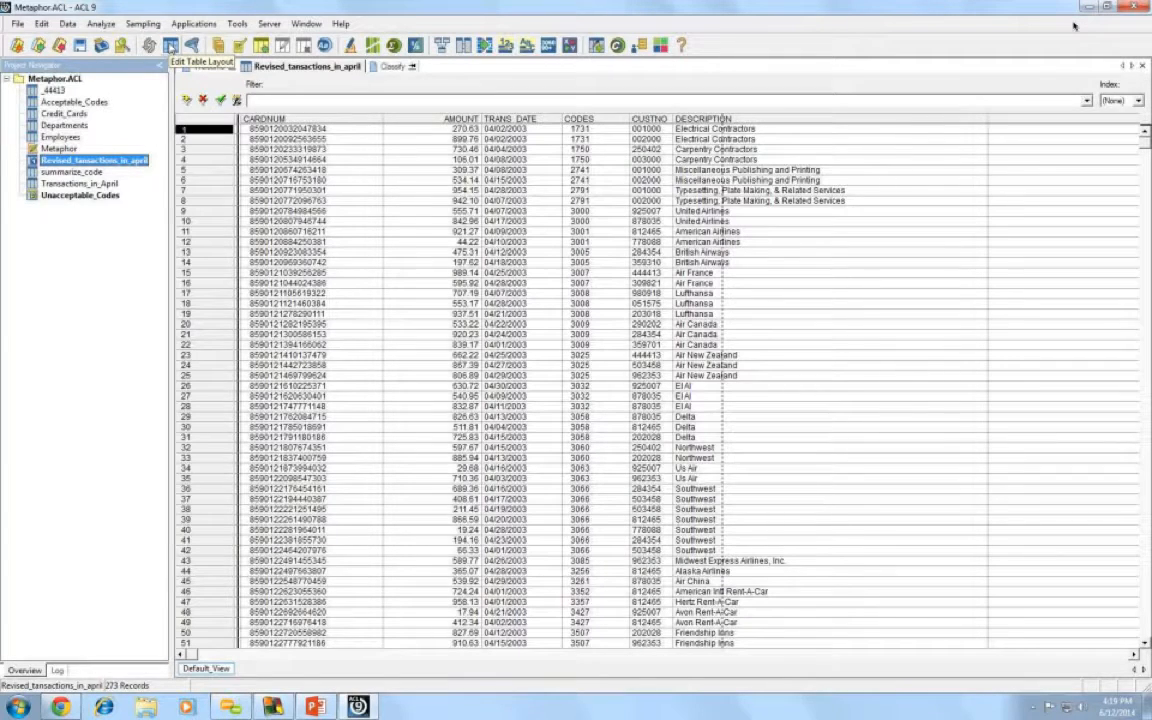
# - In Edit Table Layout, delete the sub_code field definition and confirm
pyautogui.click(171, 46)
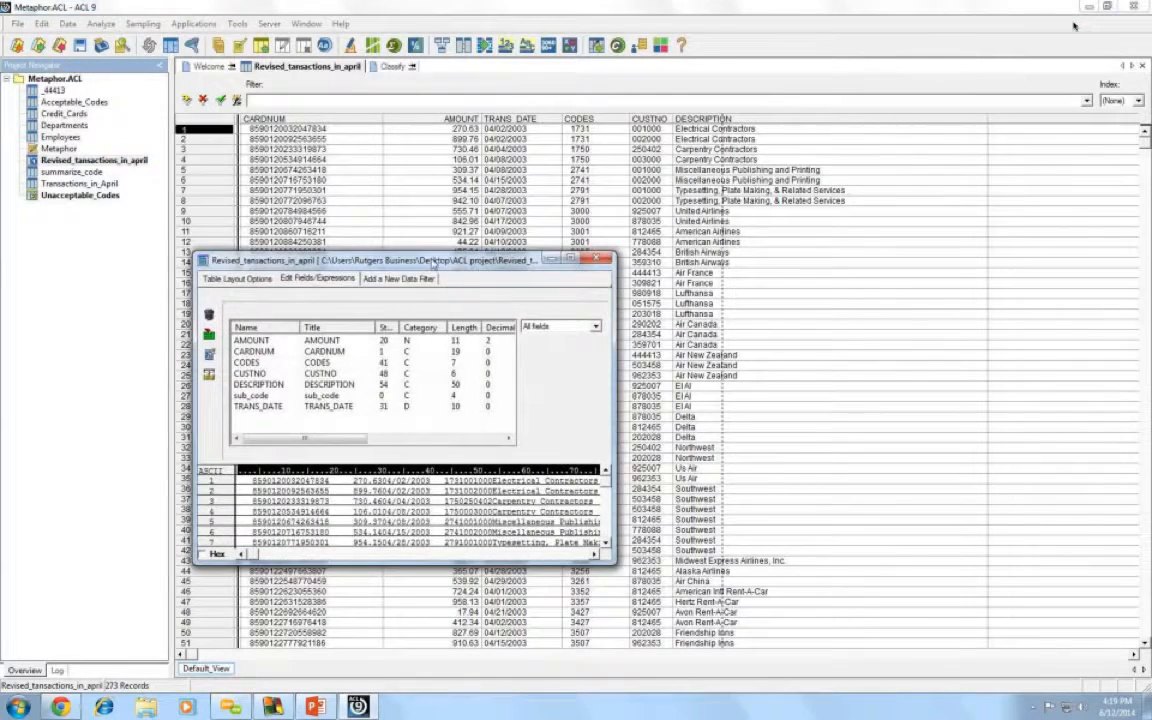
pyautogui.moveTo(432, 255); pyautogui.dragTo(432, 119)
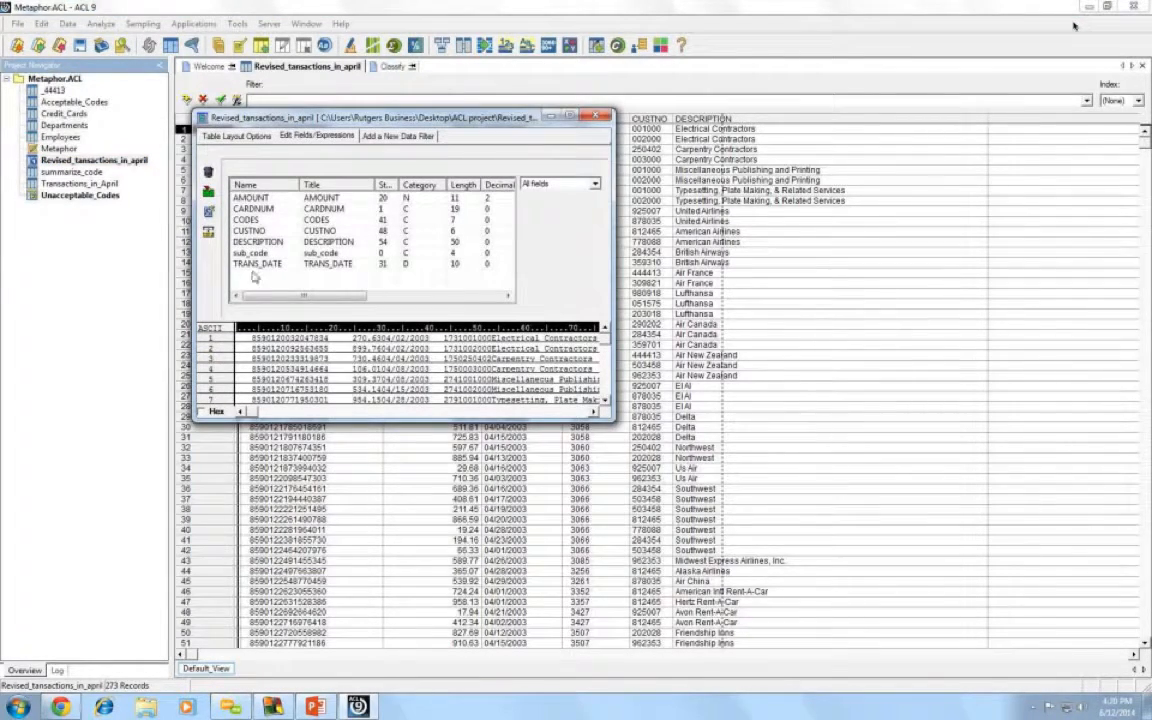
pyautogui.click(255, 253)
pyautogui.rightClick(272, 255)
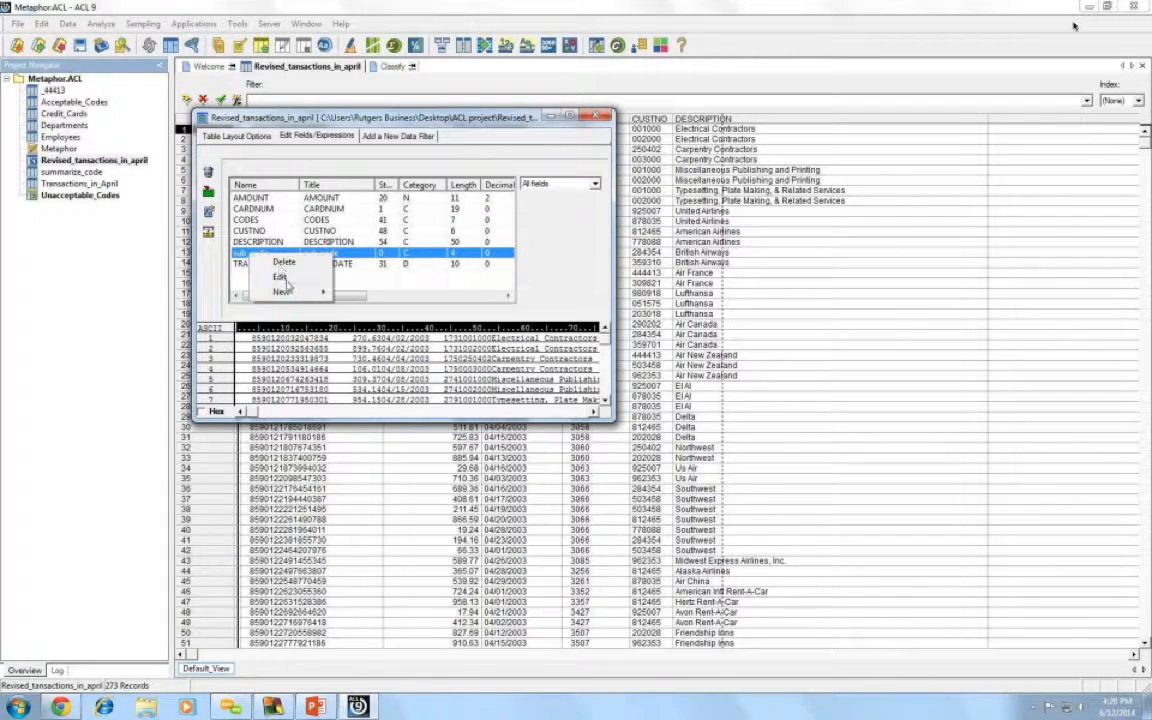
pyautogui.click(284, 262)
pyautogui.press('Return')
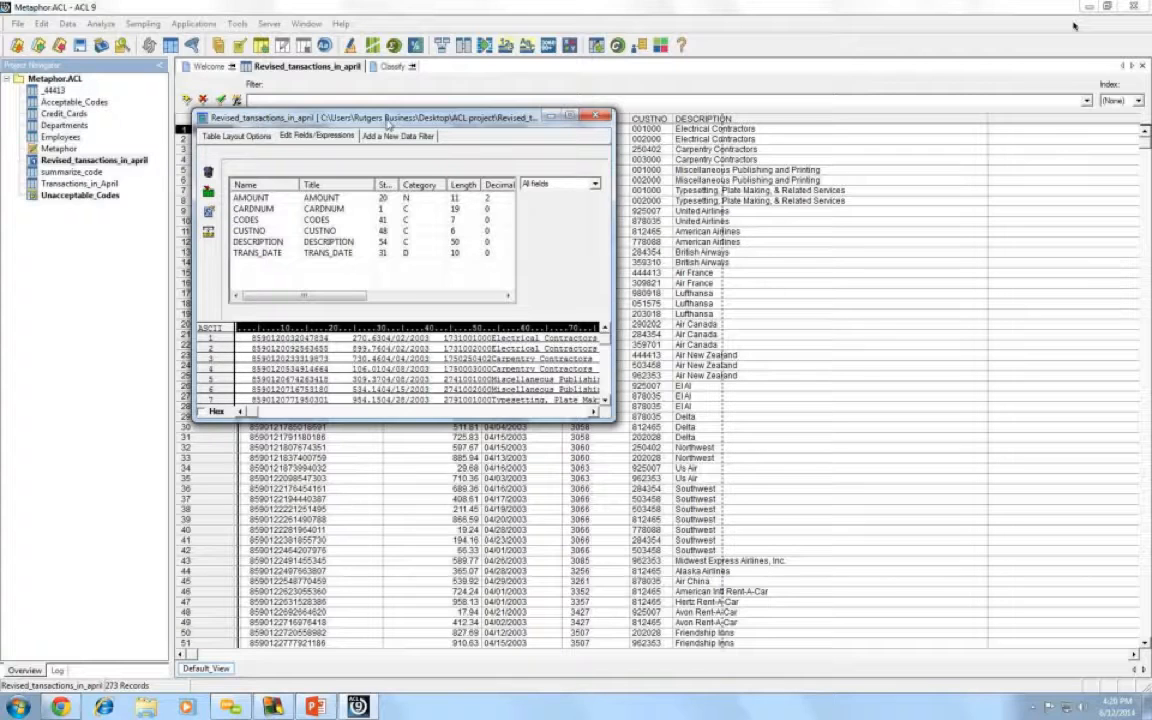
pyautogui.moveTo(390, 118); pyautogui.dragTo(472, 263)
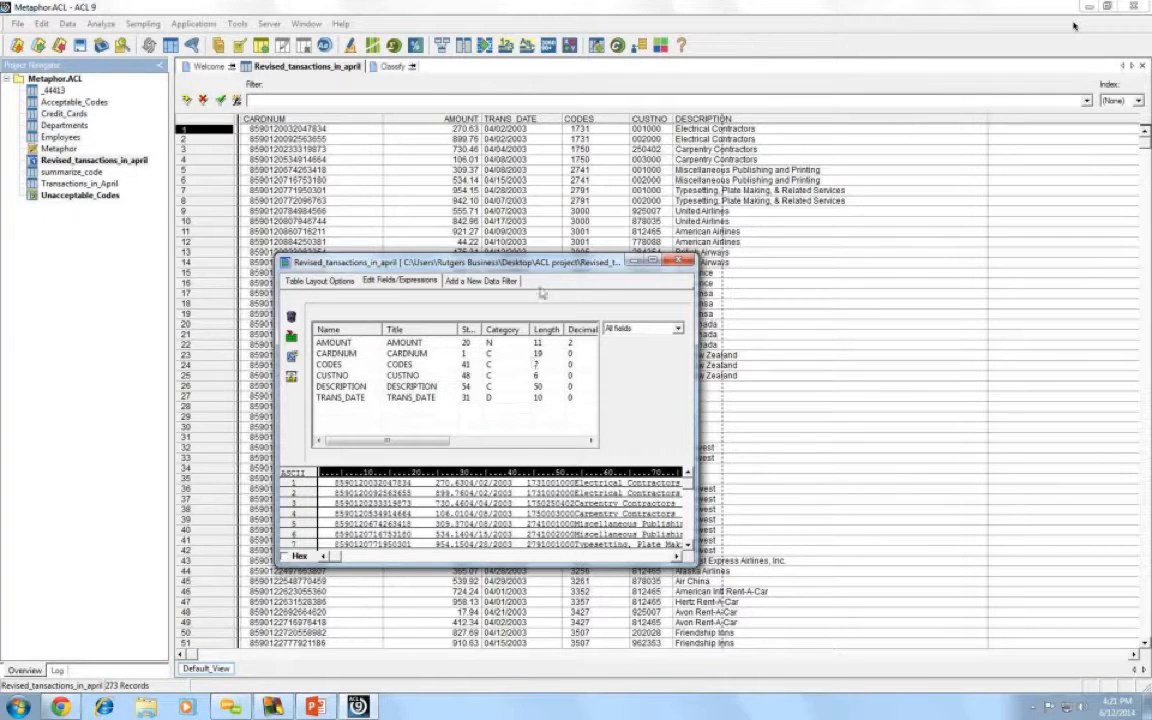
# - Discard an unfinished new expression when closing the layout editor, then reopen the editor
pyautogui.moveTo(540, 262); pyautogui.dragTo(595, 168)
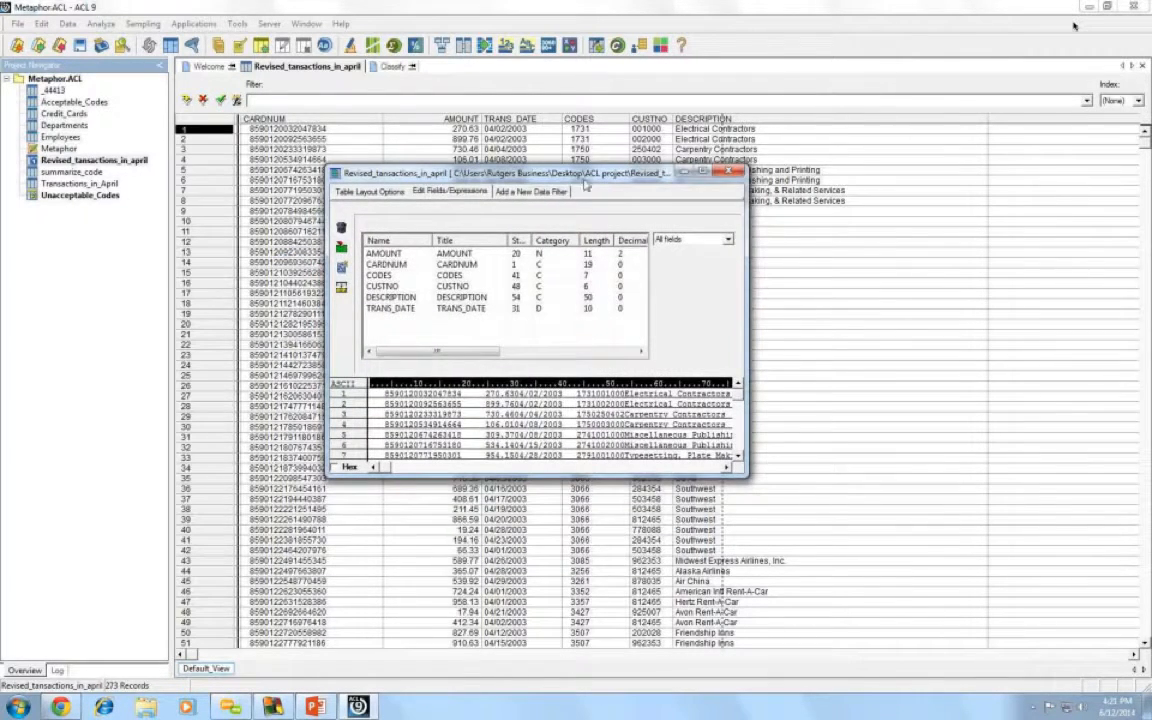
pyautogui.click(341, 272)
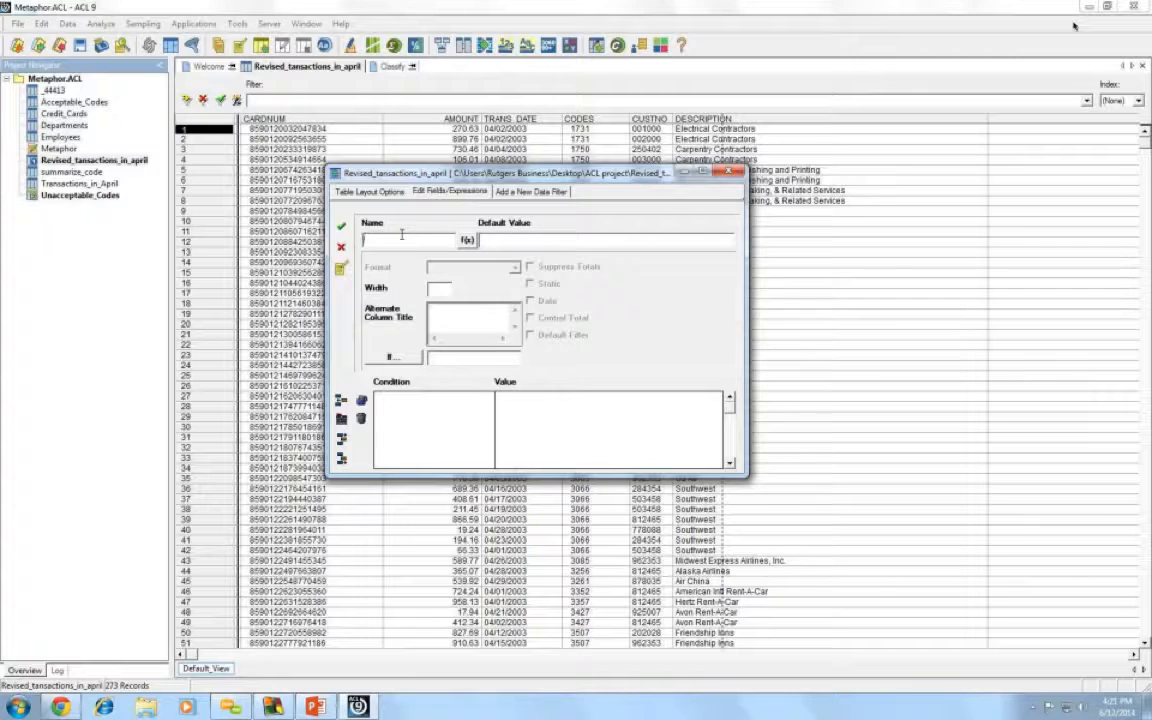
pyautogui.click(729, 172)
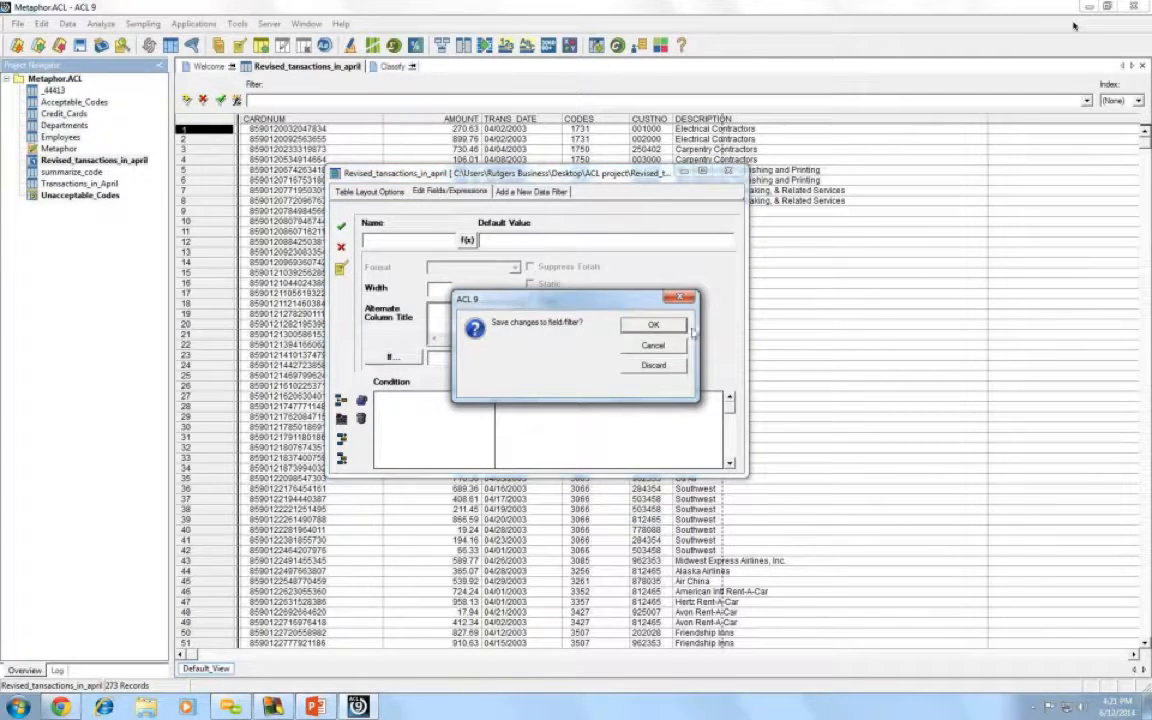
pyautogui.click(682, 362)
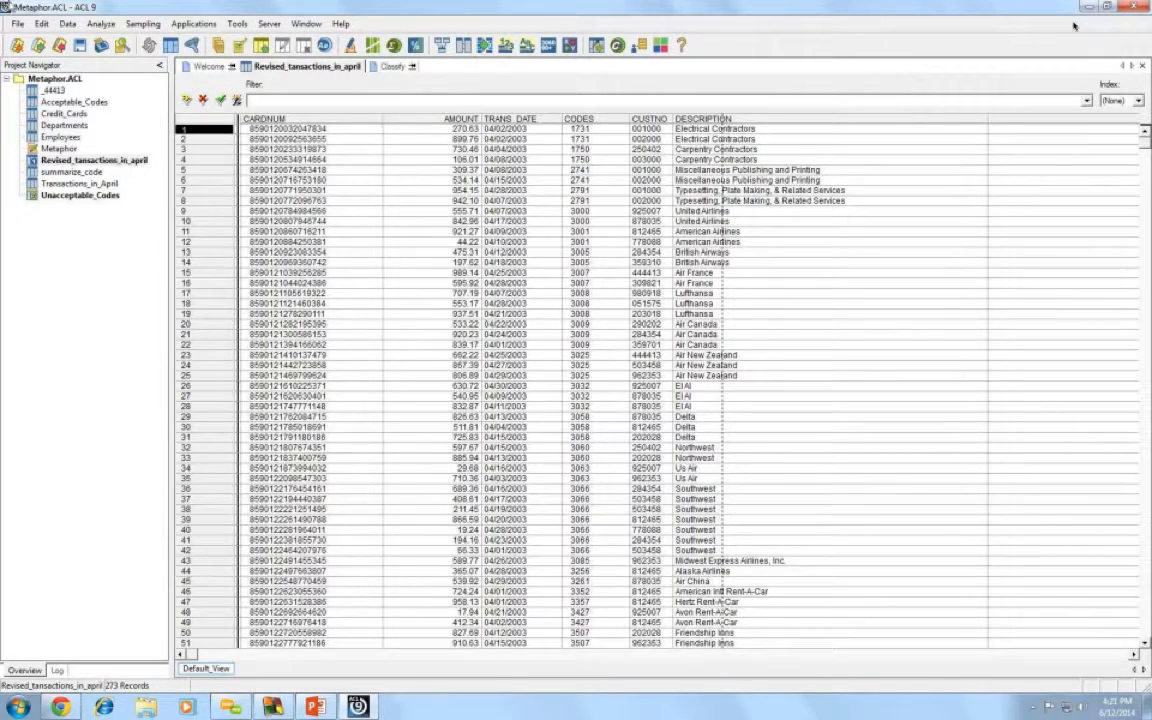
pyautogui.click(149, 45)
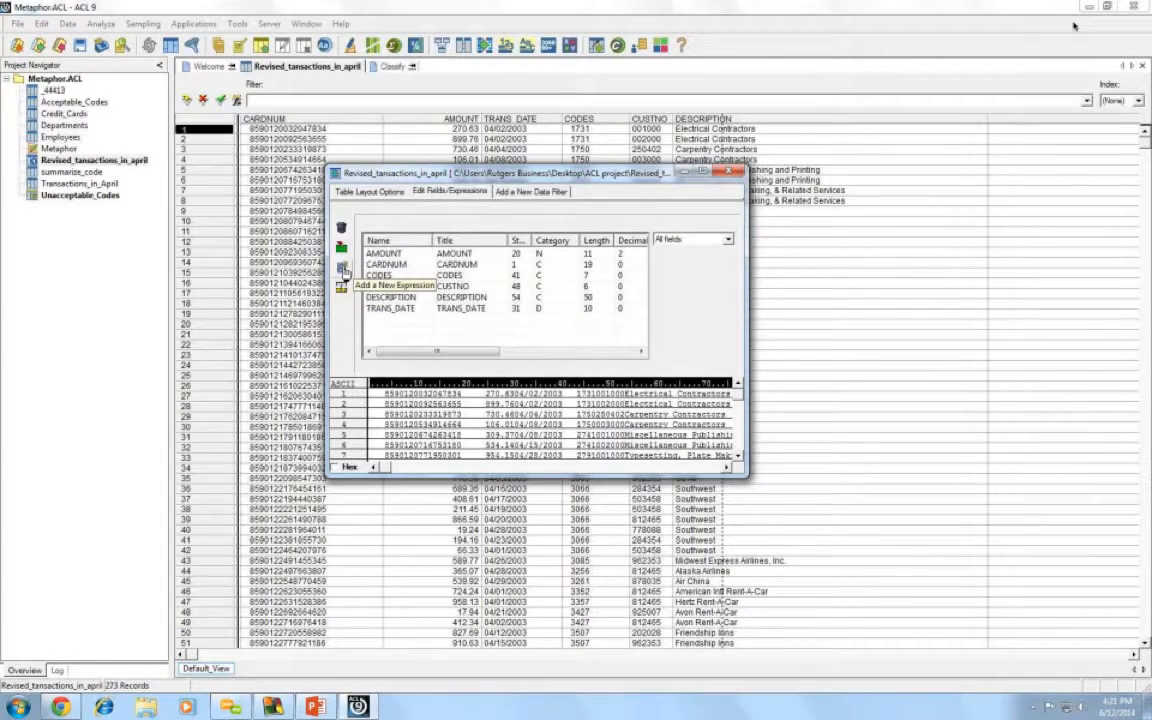
# - Add a new expression field named sub_code and open its Expression Builder
pyautogui.click(343, 270)
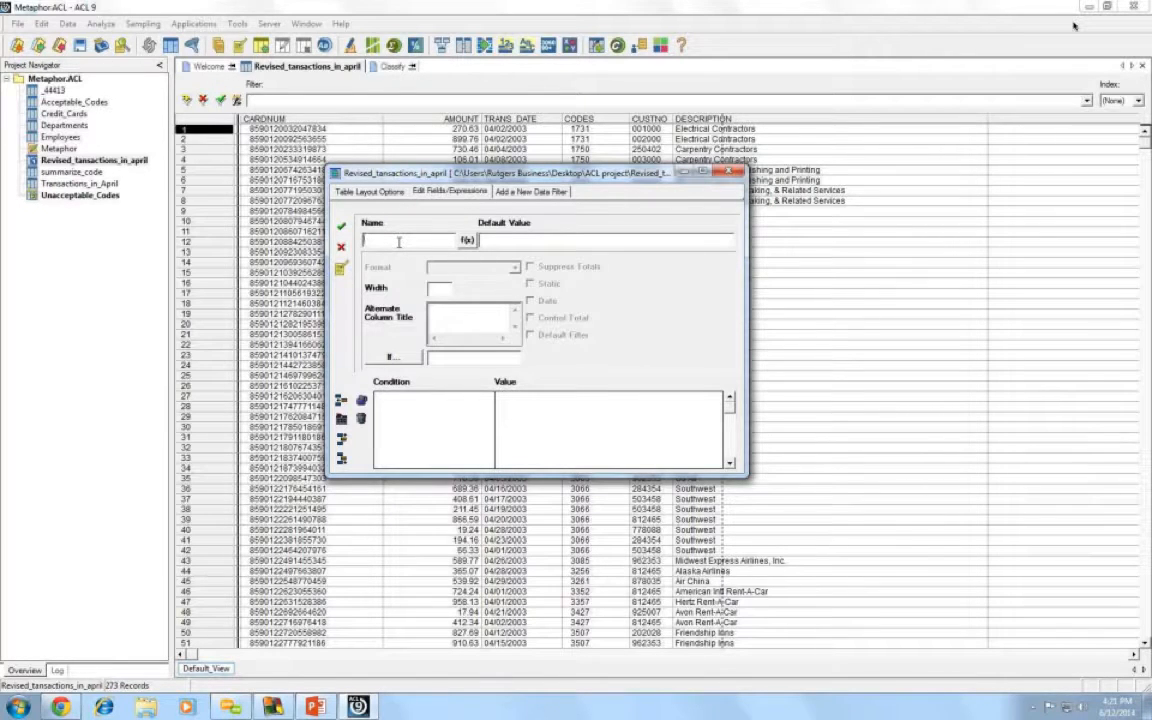
pyautogui.write('subv')
pyautogui.write('code')
pyautogui.click(468, 242)
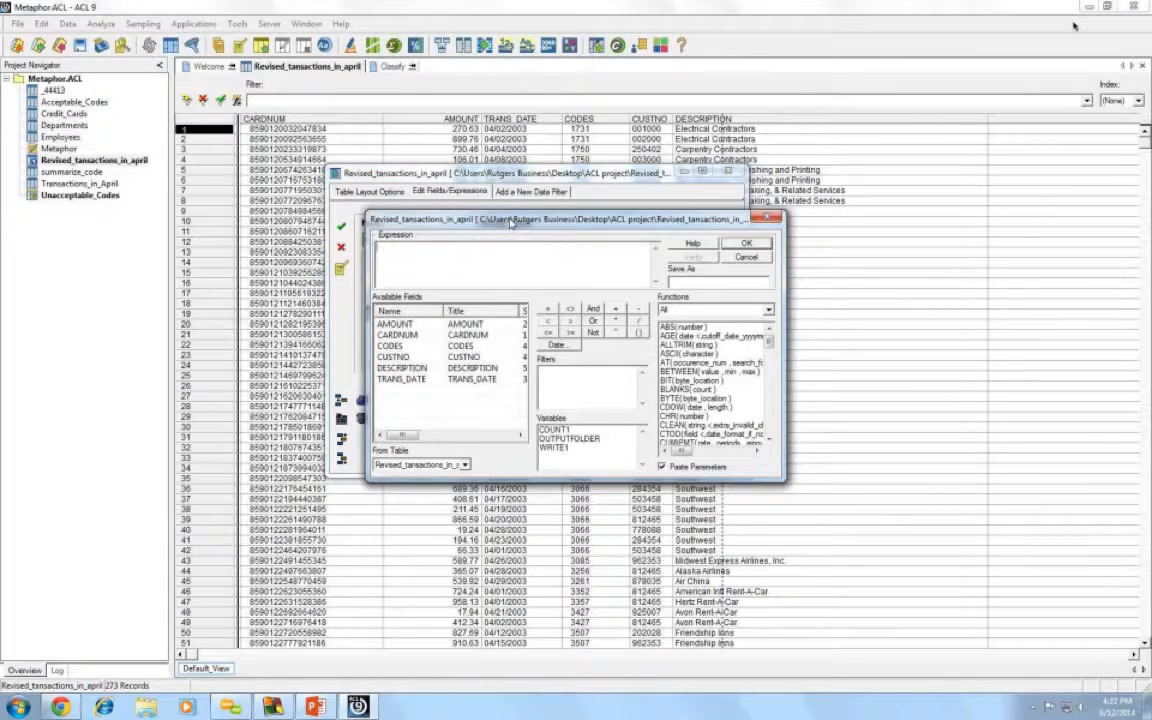
# - Insert the SUBSTR( string , start , length ) function from the Functions list
pyautogui.moveTo(462, 201); pyautogui.dragTo(488, 197)
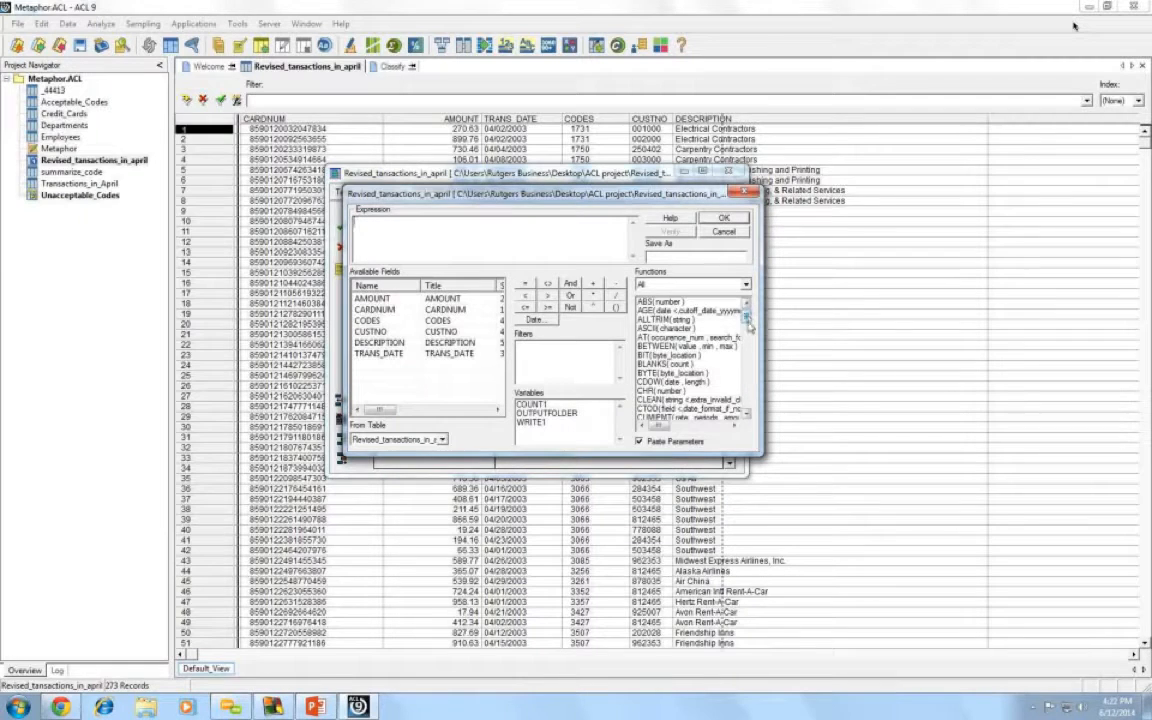
pyautogui.moveTo(747, 316); pyautogui.dragTo(757, 407)
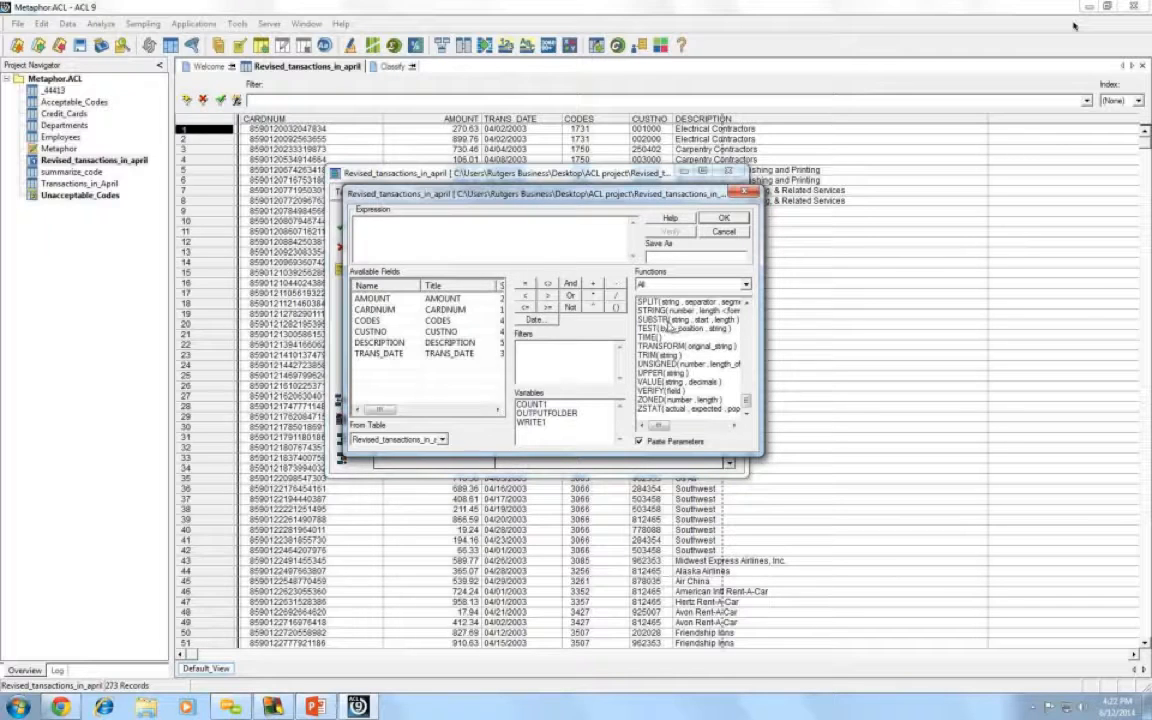
pyautogui.doubleClick(672, 322)
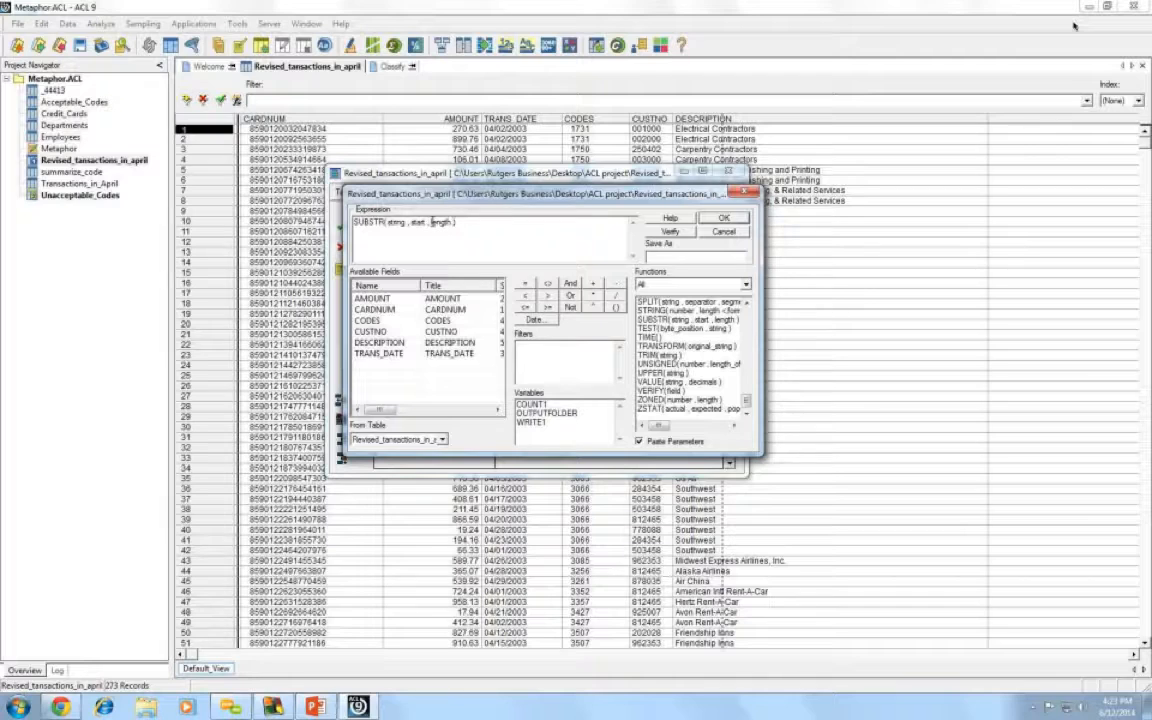
# - Fill SUBSTR's start with 1 and length with 4, then select the string placeholder
pyautogui.doubleClick(435, 222)
pyautogui.write('1')
pyautogui.press('BackSpace')
pyautogui.press('BackSpace')
pyautogui.press('BackSpace')
pyautogui.press('BackSpace')
pyautogui.press('BackSpace')
pyautogui.write('1')
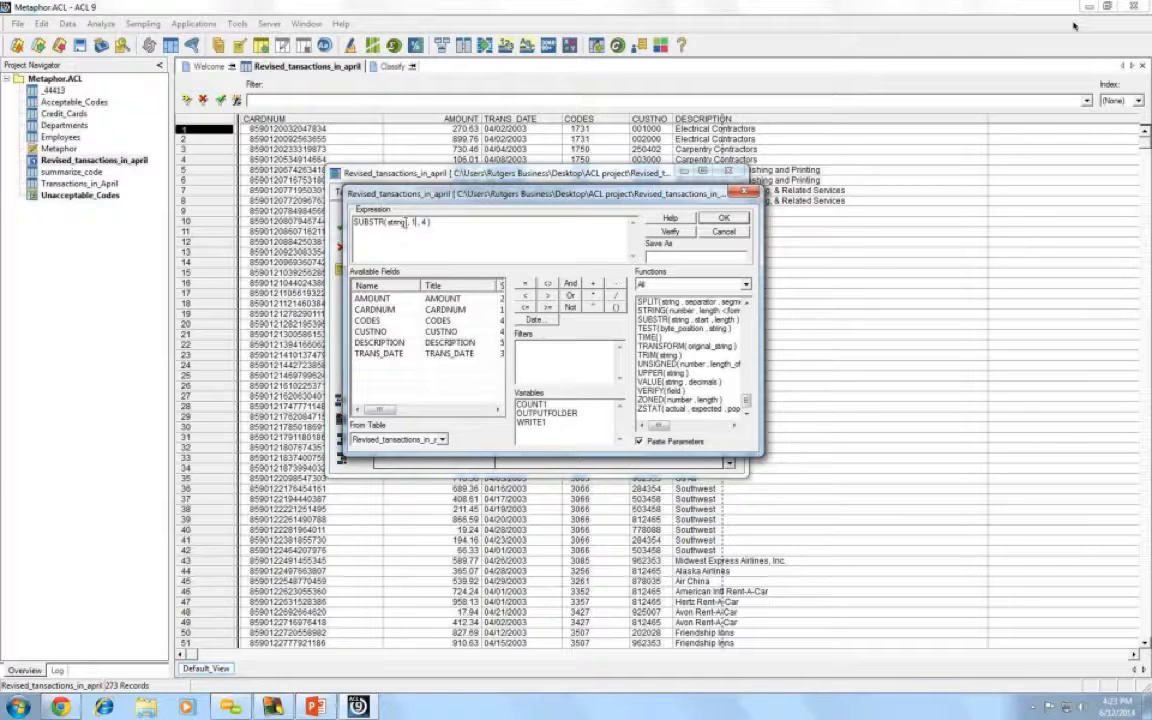
pyautogui.moveTo(407, 222); pyautogui.dragTo(391, 222)
pyautogui.moveTo(746, 405); pyautogui.dragTo(752, 316)
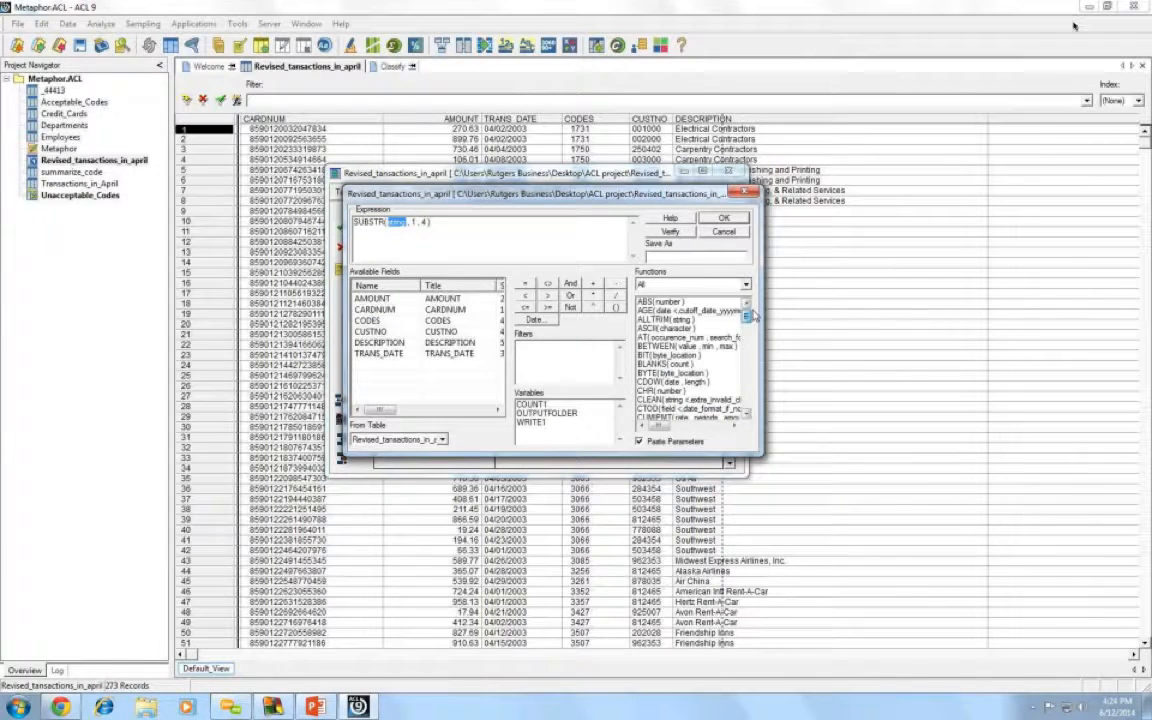